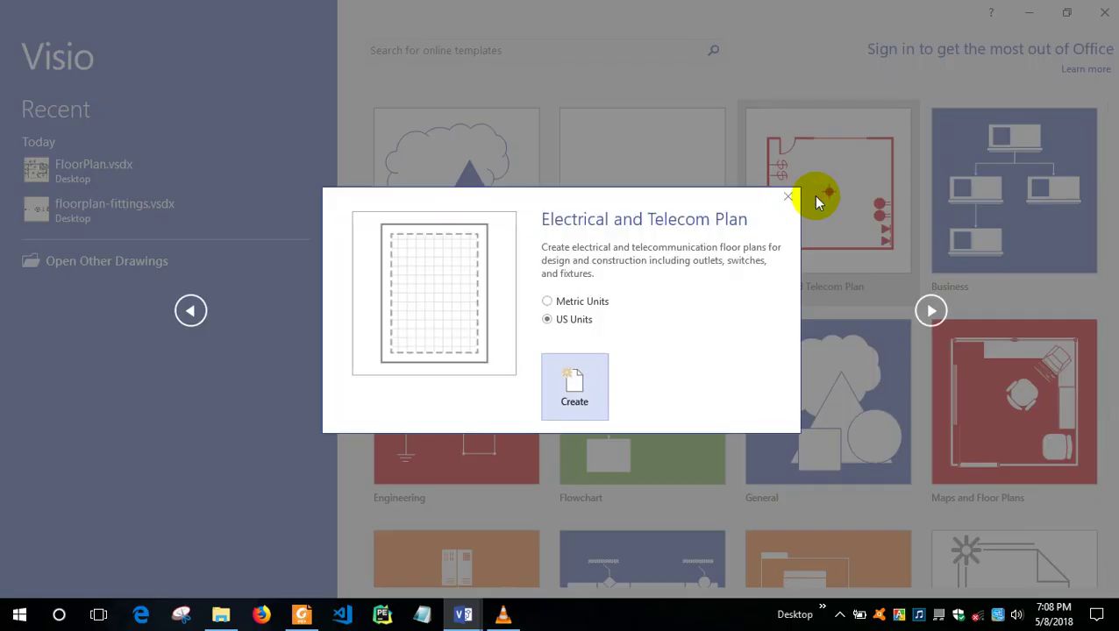
Create an Electrical and Telecom Plan in US units and paste the copied symbols into the upper part of the page.
{"action": "left_click", "coordinate": [577, 379]}
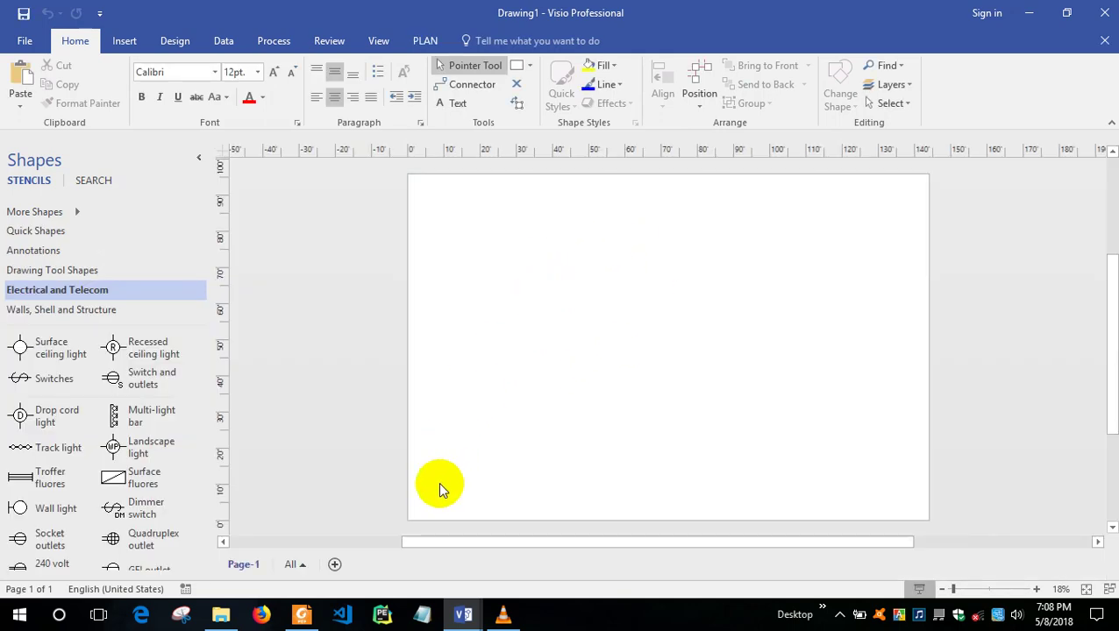
{"action": "right_click", "coordinate": [509, 199]}
{"action": "left_click", "coordinate": [545, 246]}
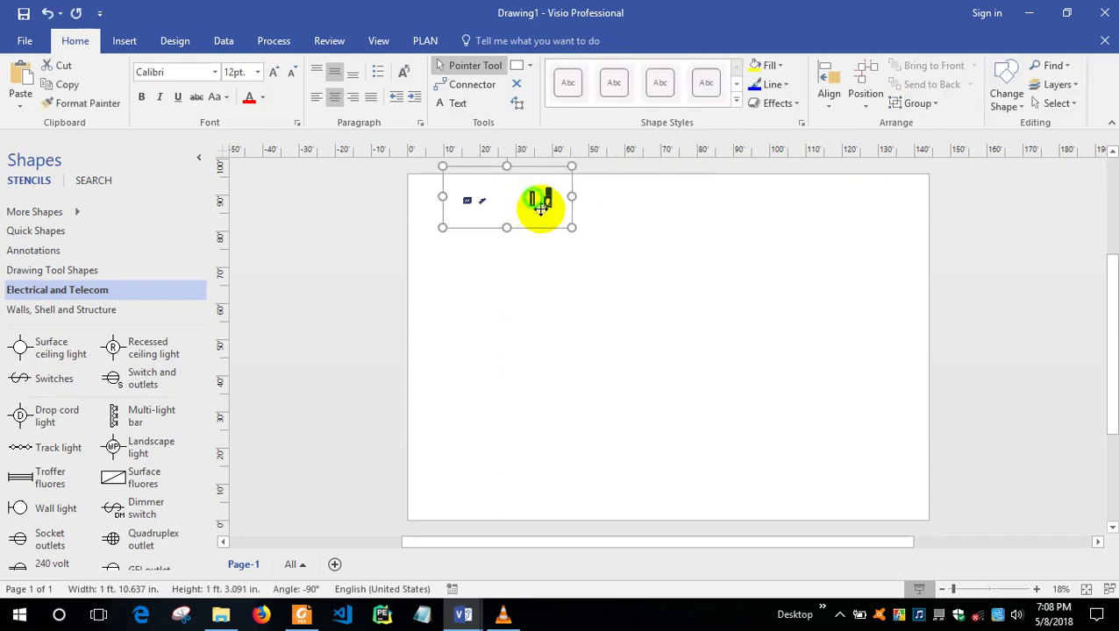
{"action": "left_click_drag", "start_coordinate": [541, 207], "coordinate": [603, 247]}
{"action": "left_click", "coordinate": [666, 225]}
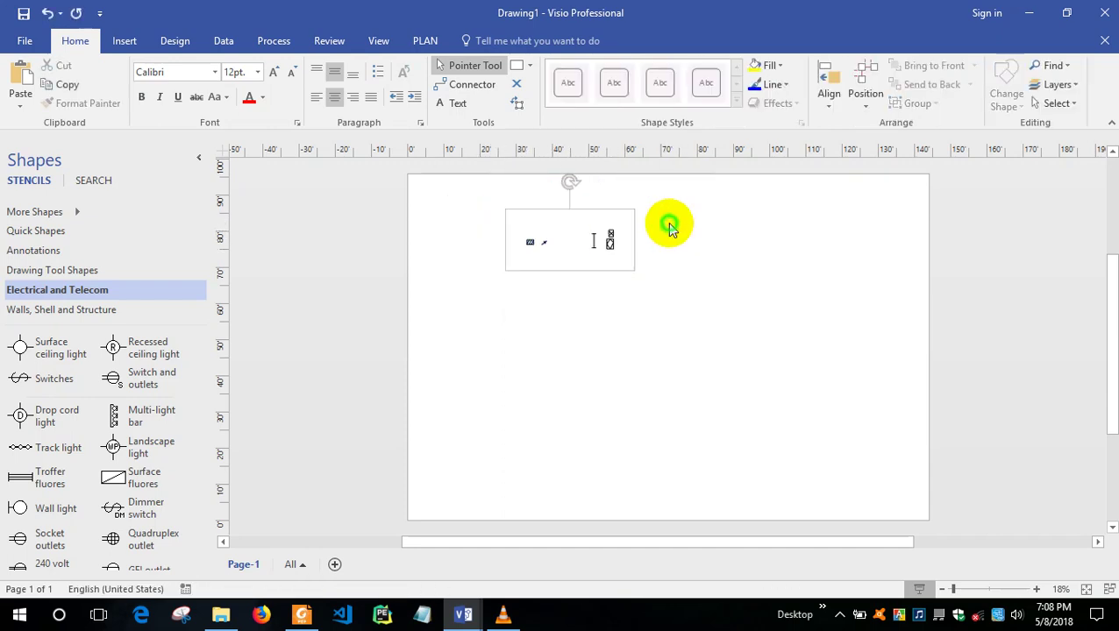
Place a Room shape from Walls, Shell and Structure and set its width to 50 ft and length to 30 ft.
{"action": "left_click", "coordinate": [77, 309]}
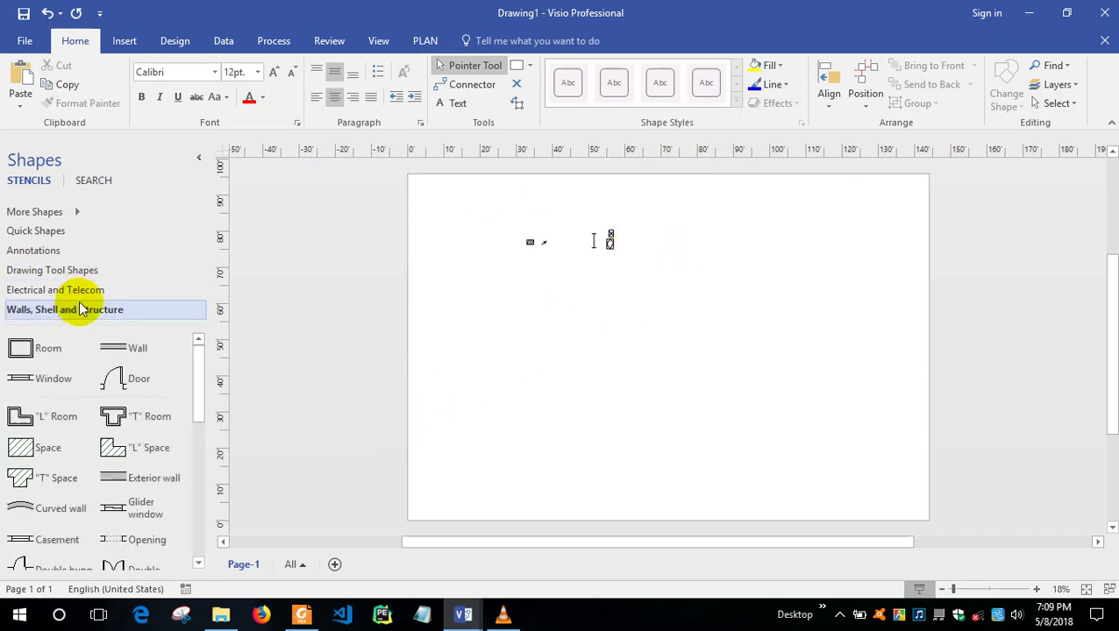
{"action": "left_click_drag", "start_coordinate": [46, 346], "coordinate": [519, 313]}
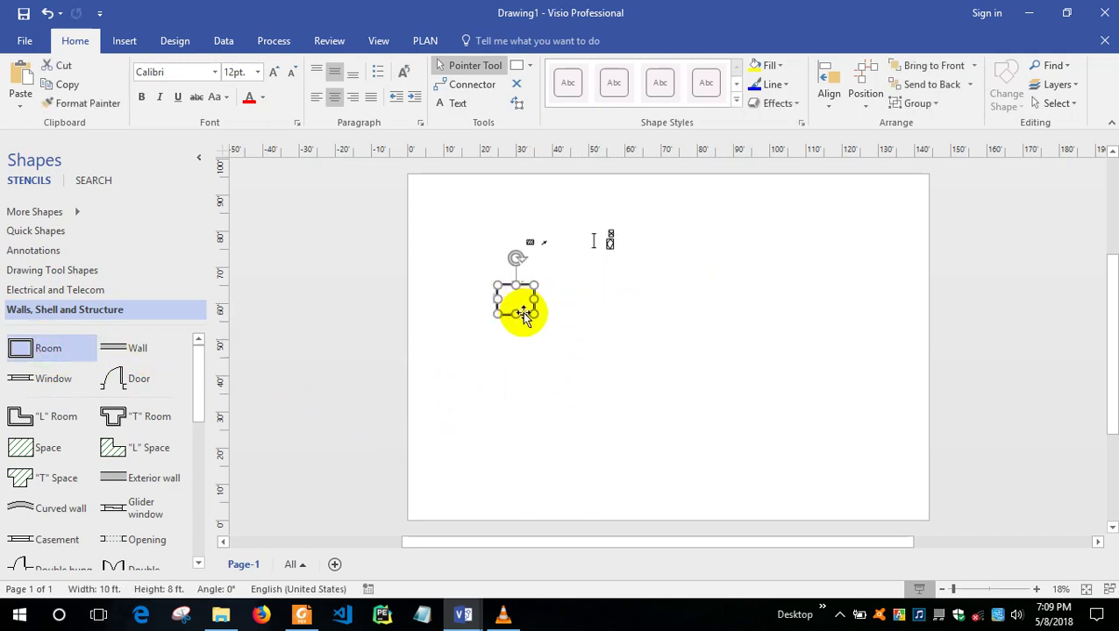
{"action": "right_click", "coordinate": [522, 316]}
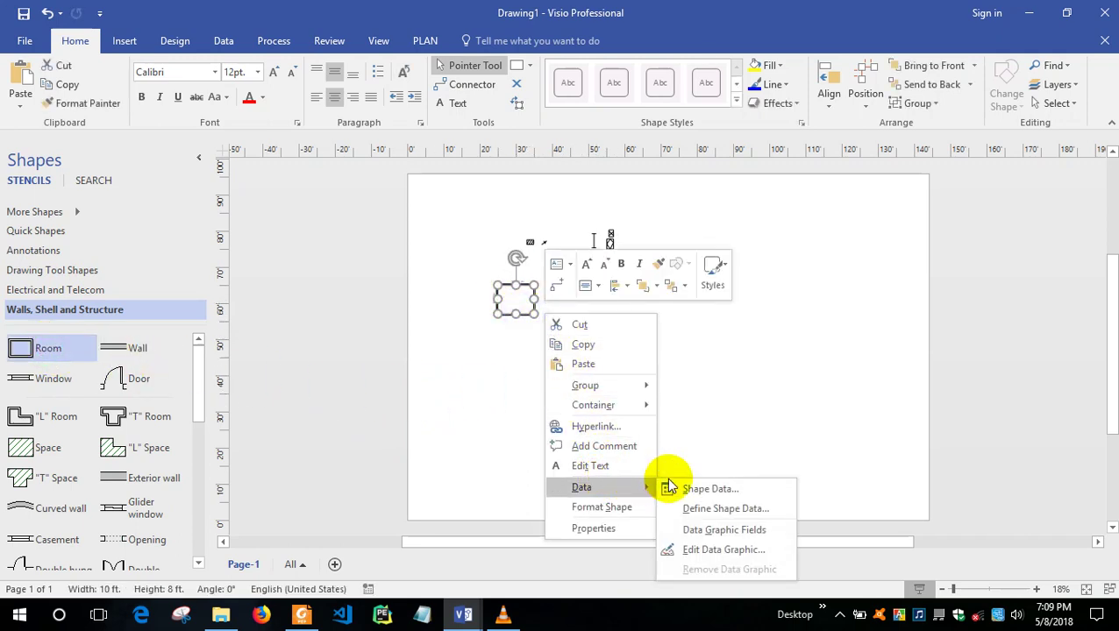
{"action": "left_click", "coordinate": [677, 487]}
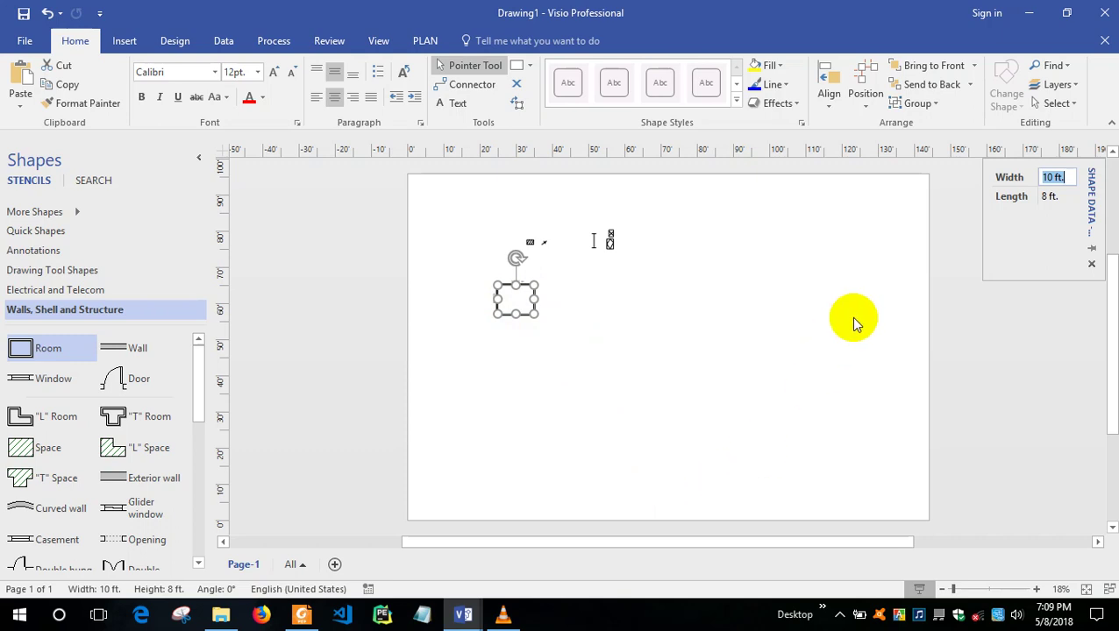
{"action": "type", "text": "5"}
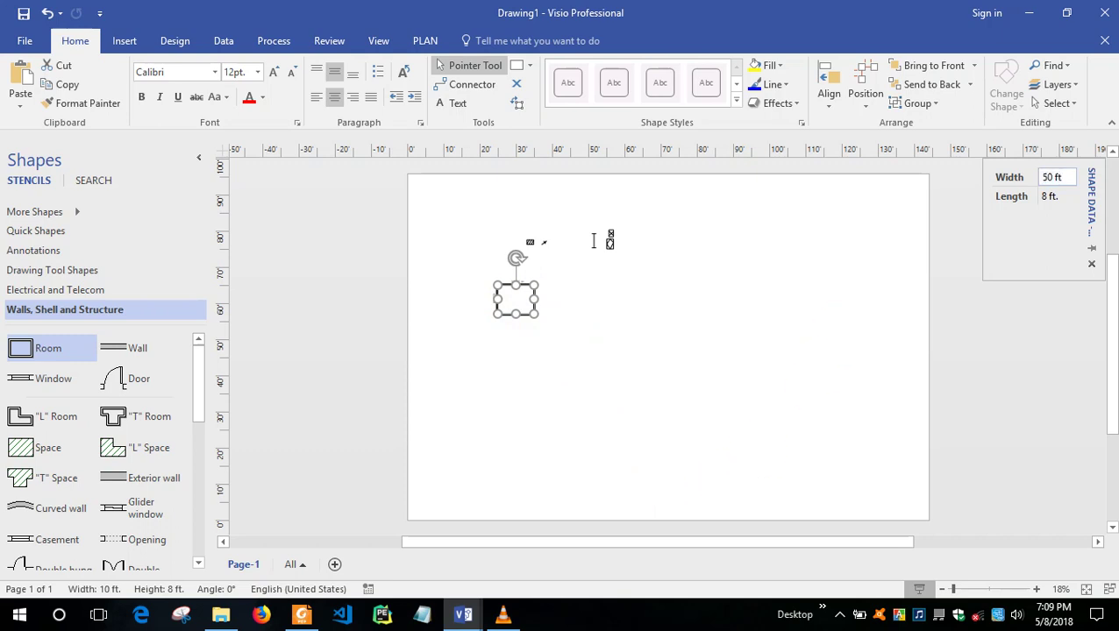
{"action": "left_click", "coordinate": [1049, 197]}
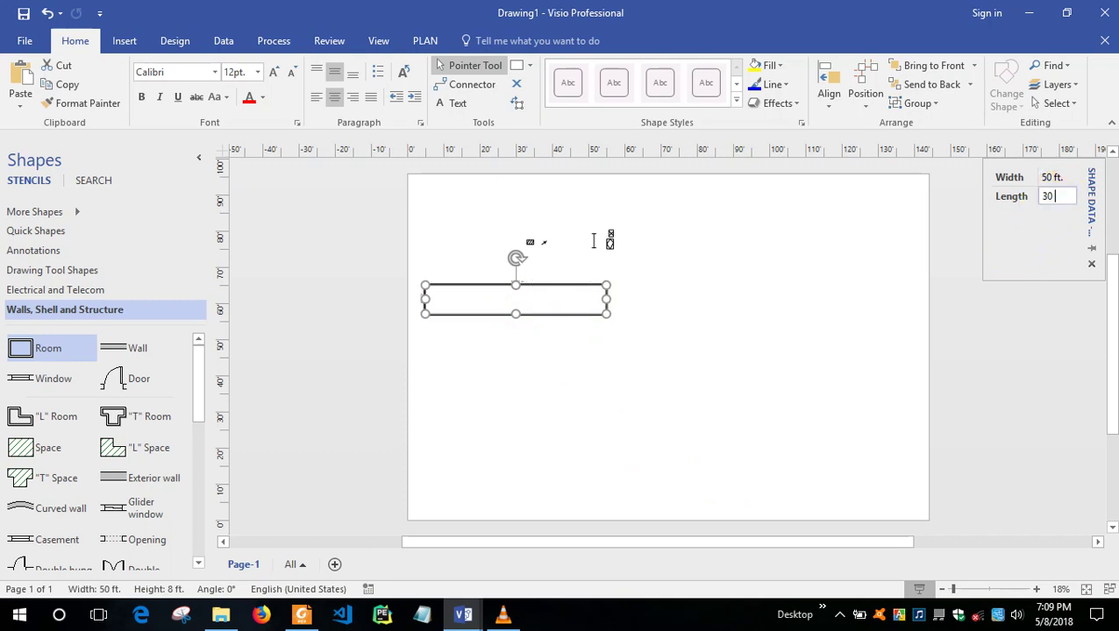
{"action": "type", "text": "30 ft"}
{"action": "key", "text": "Return"}
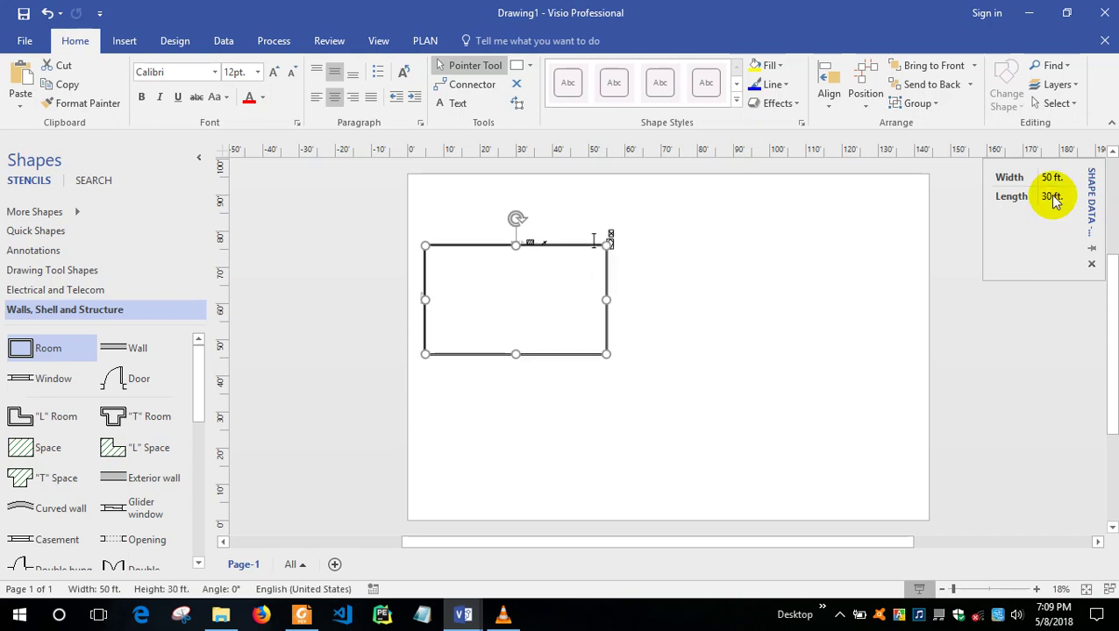
Move the room toward the middle of the page, clear of the pasted symbols above it.
{"action": "left_click_drag", "start_coordinate": [610, 314], "coordinate": [702, 326]}
{"action": "left_click", "coordinate": [676, 432]}
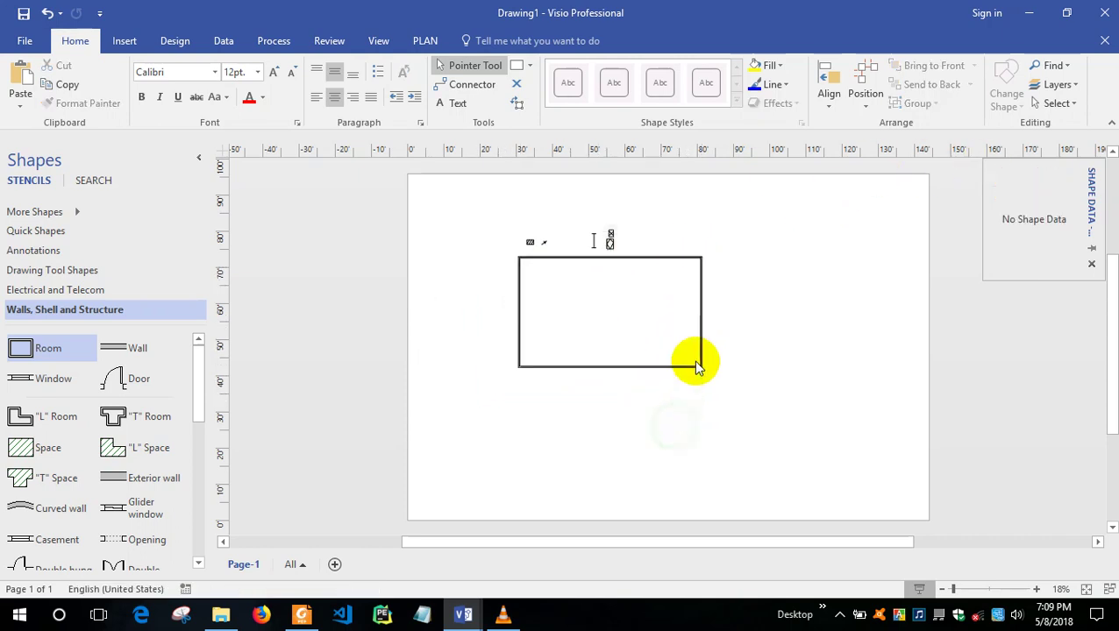
{"action": "left_click", "coordinate": [701, 323]}
{"action": "left_click", "coordinate": [756, 365]}
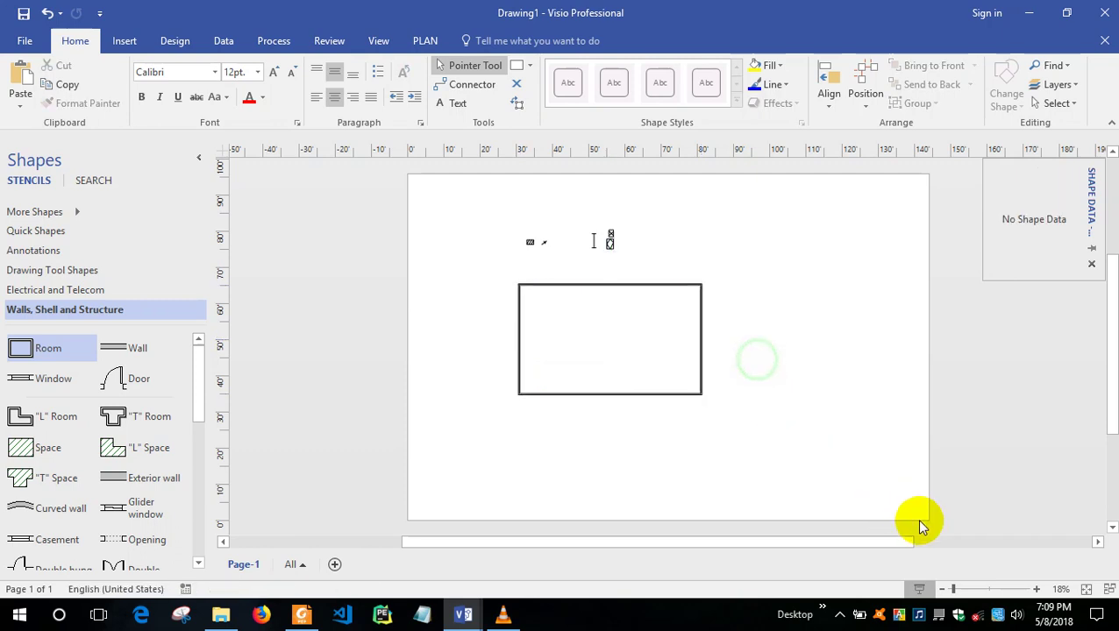
Move the room up to sit just beneath the pasted symbols and close the Shape Data window.
{"action": "left_click", "coordinate": [1036, 588]}
{"action": "scroll", "coordinate": [1109, 368], "scroll_direction": "up", "scroll_amount": 3}
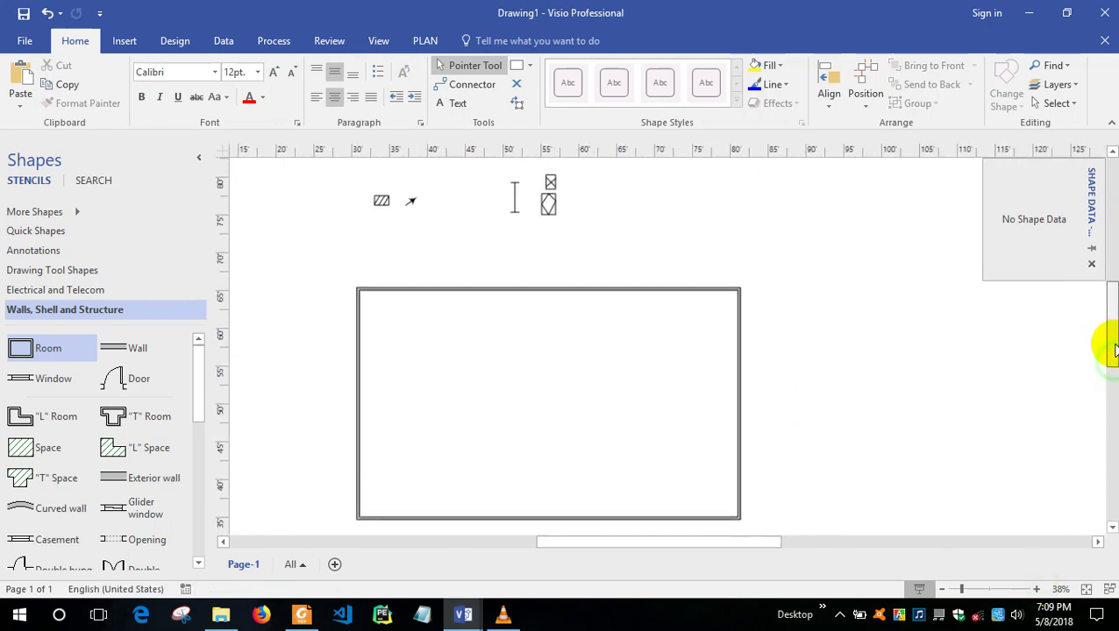
{"action": "scroll", "coordinate": [1108, 353], "scroll_direction": "down", "scroll_amount": 1}
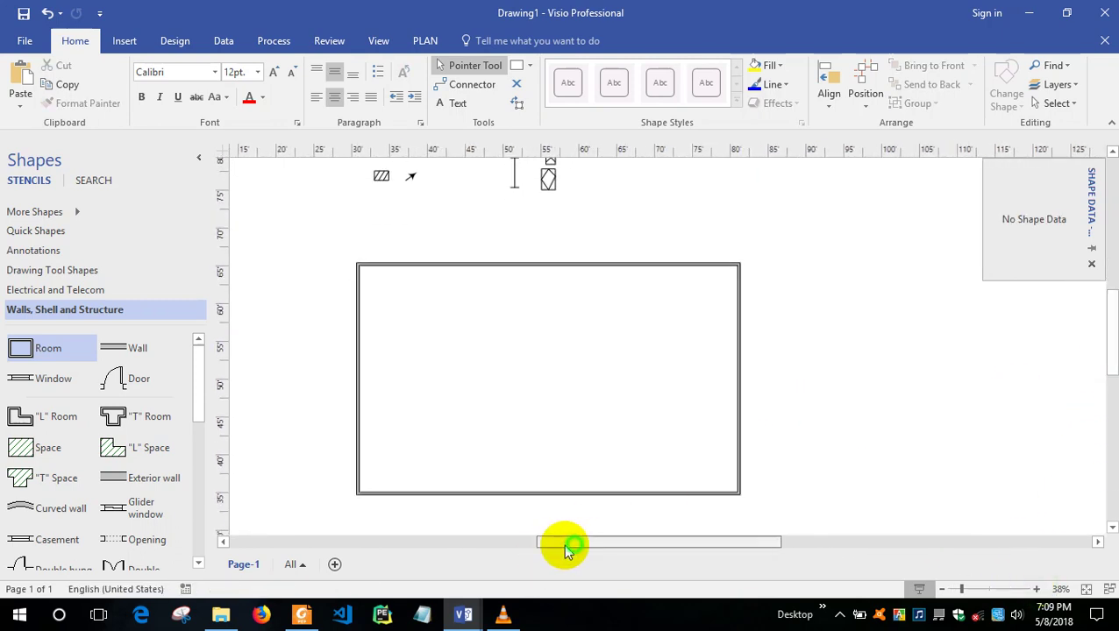
{"action": "left_click_drag", "start_coordinate": [565, 549], "coordinate": [545, 548]}
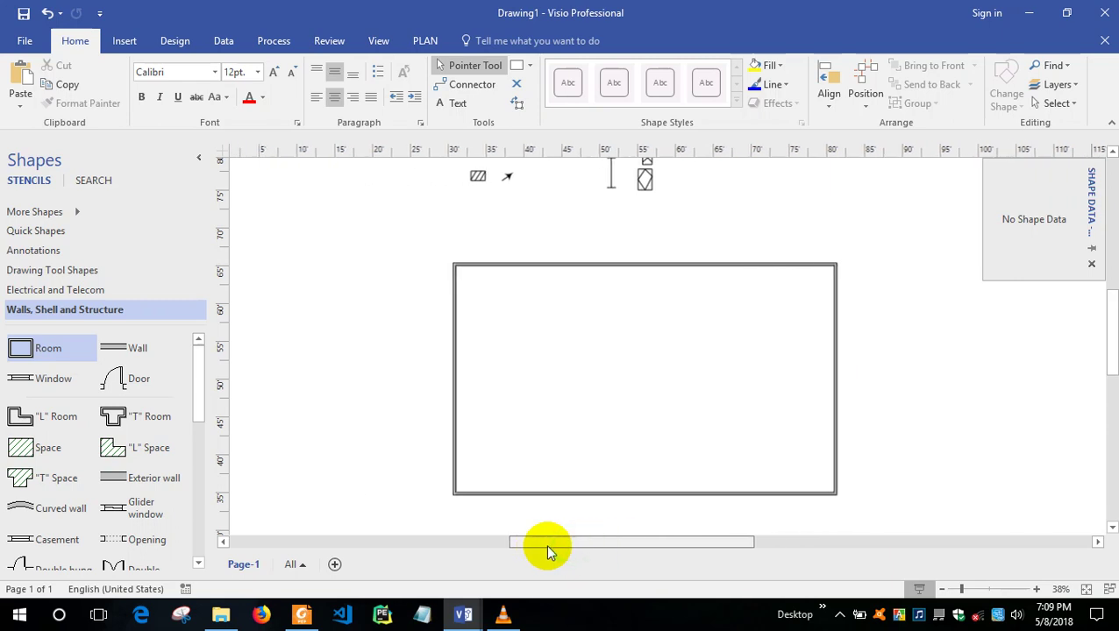
{"action": "left_click", "coordinate": [1037, 589]}
{"action": "left_click", "coordinate": [654, 207]}
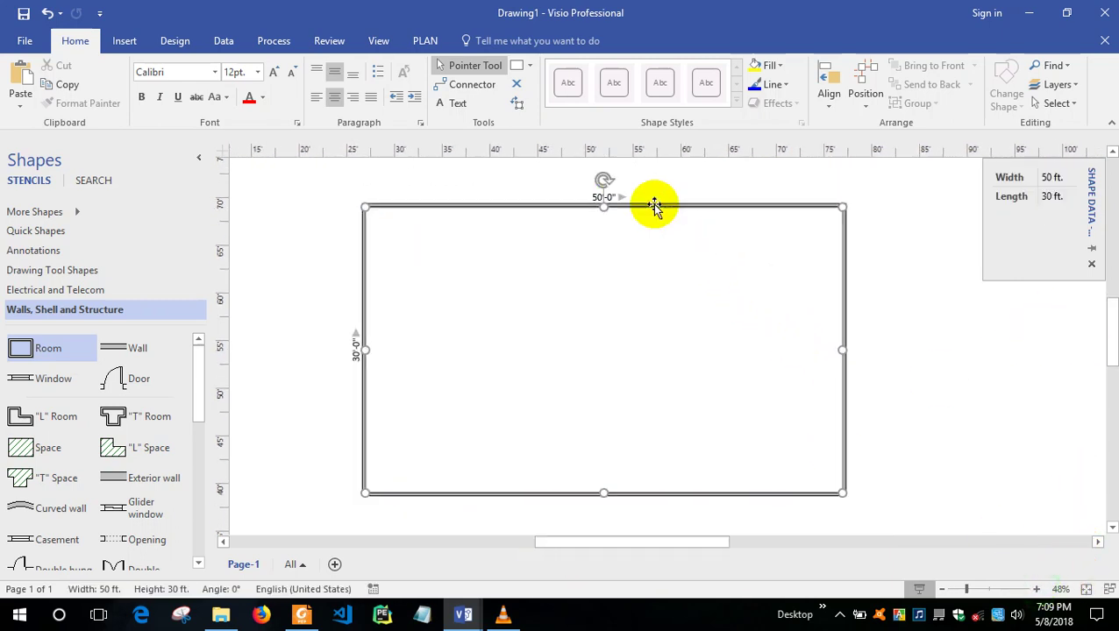
{"action": "scroll", "coordinate": [1106, 342], "scroll_direction": "up", "scroll_amount": 2}
{"action": "scroll", "coordinate": [1109, 351], "scroll_direction": "down", "scroll_amount": 1}
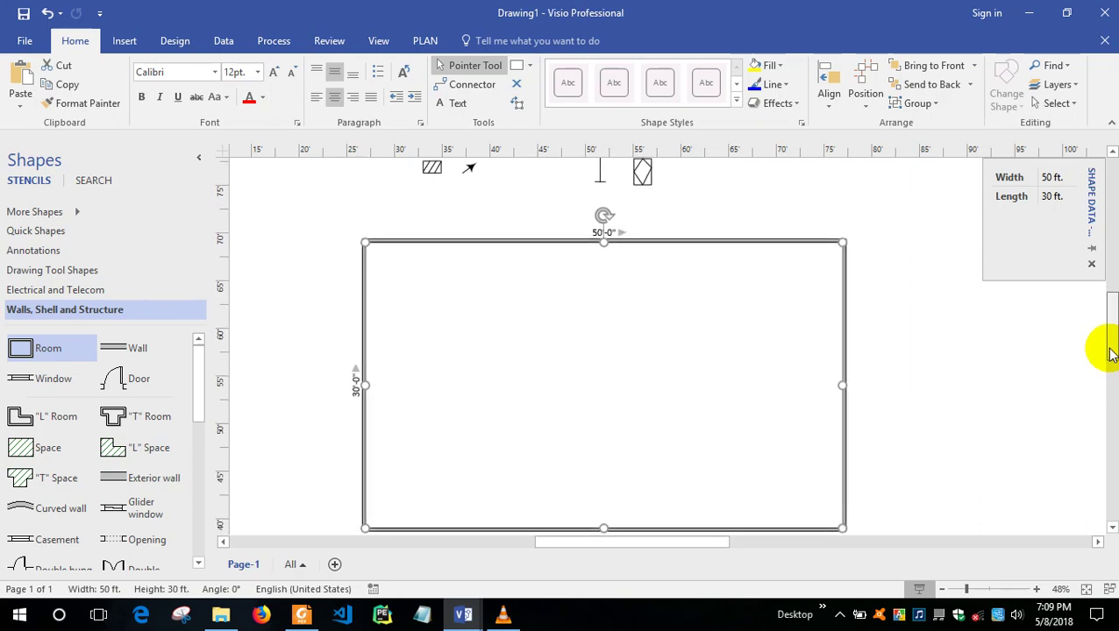
{"action": "left_click_drag", "start_coordinate": [687, 527], "coordinate": [687, 481]}
{"action": "left_click", "coordinate": [918, 421]}
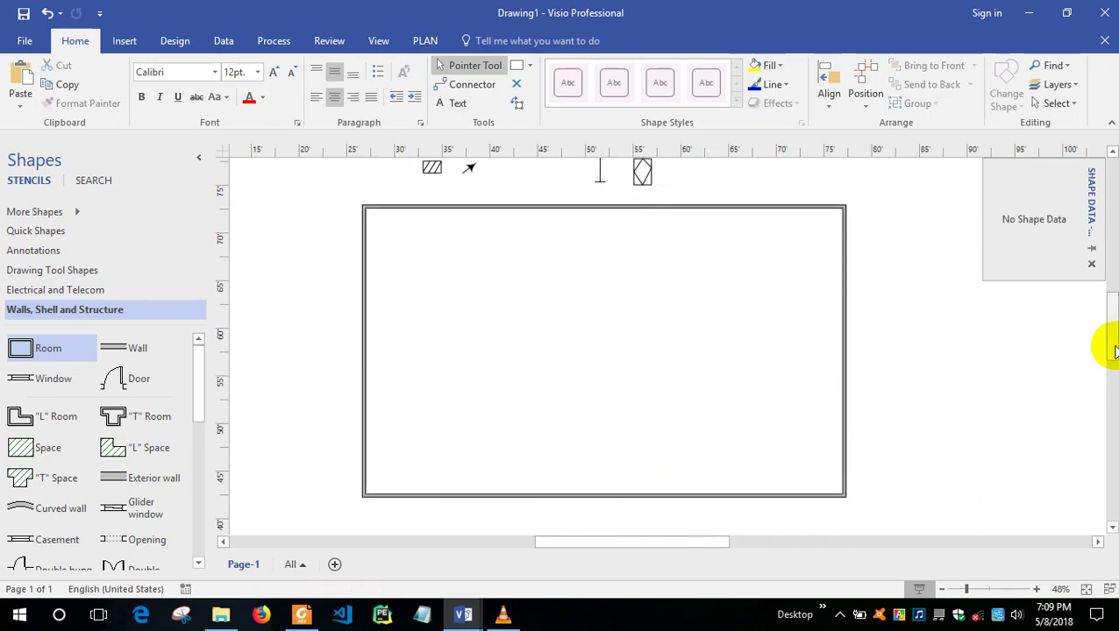
{"action": "scroll", "coordinate": [1107, 344], "scroll_direction": "up", "scroll_amount": 1}
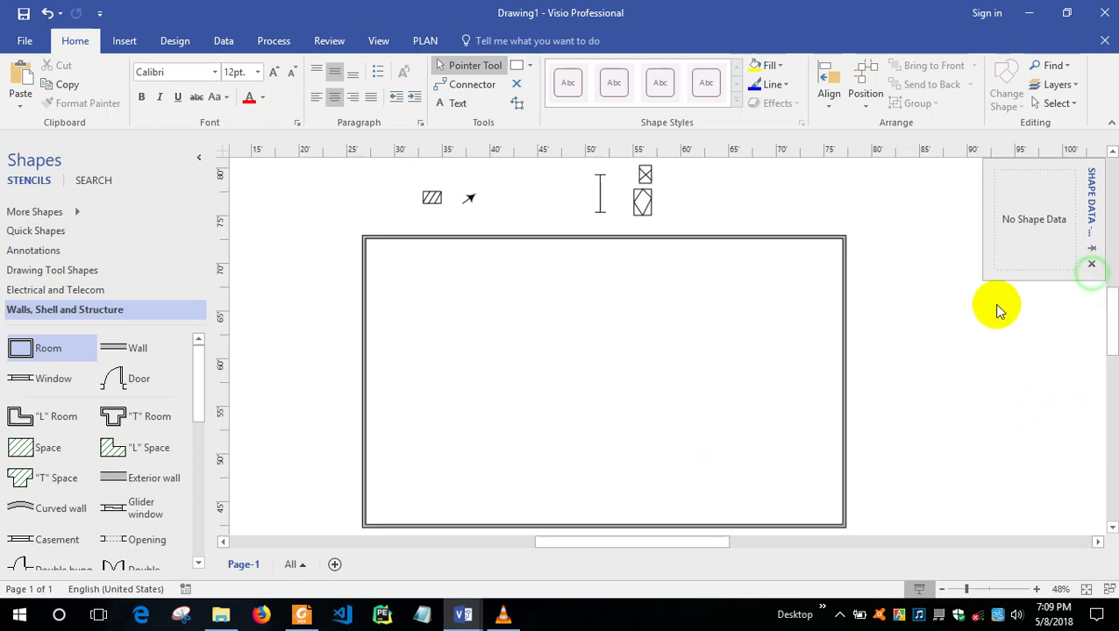
{"action": "left_click", "coordinate": [1092, 265]}
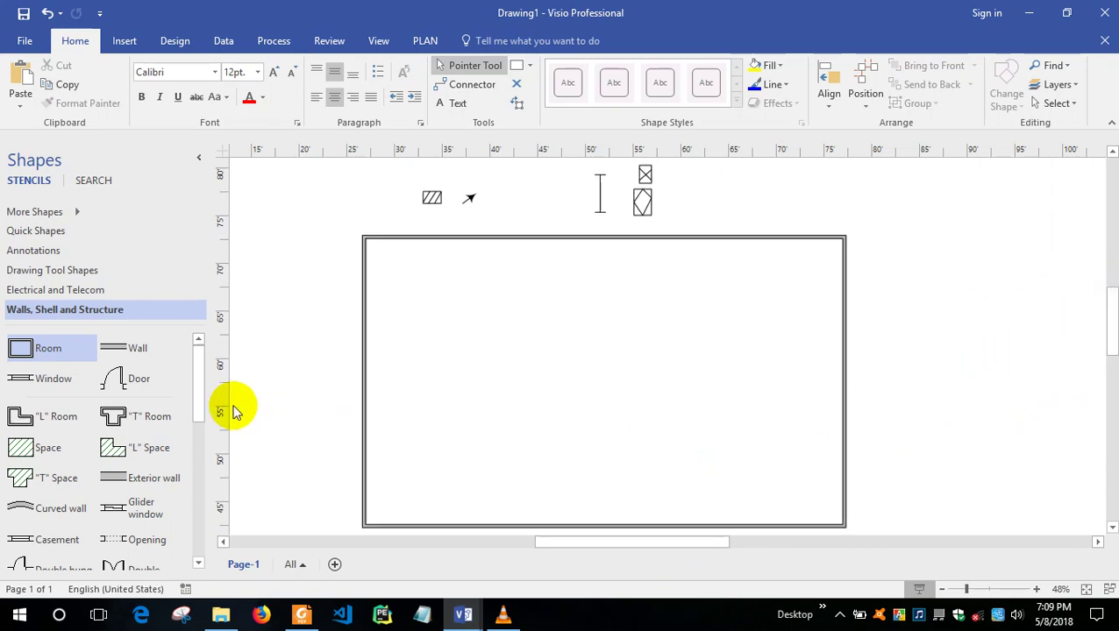
Enclose the room's upper-right corner with a vertical wall about 11.5 ft long and a horizontal wall about 9 ft long.
{"action": "left_click", "coordinate": [140, 351]}
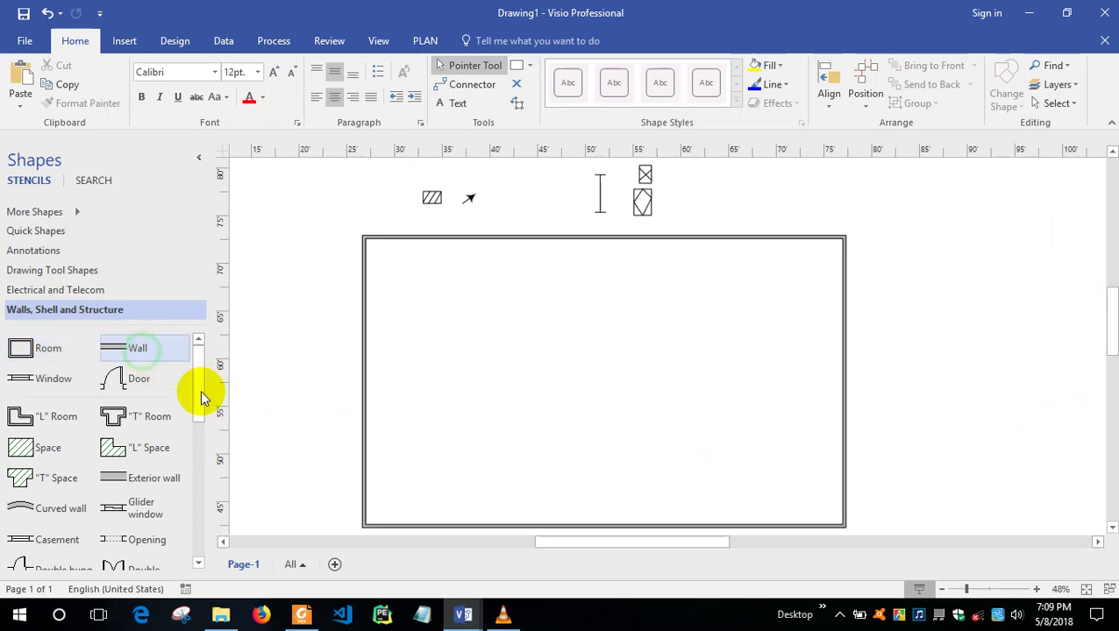
{"action": "left_click_drag", "start_coordinate": [150, 350], "coordinate": [759, 241]}
{"action": "left_click_drag", "start_coordinate": [780, 283], "coordinate": [766, 348]}
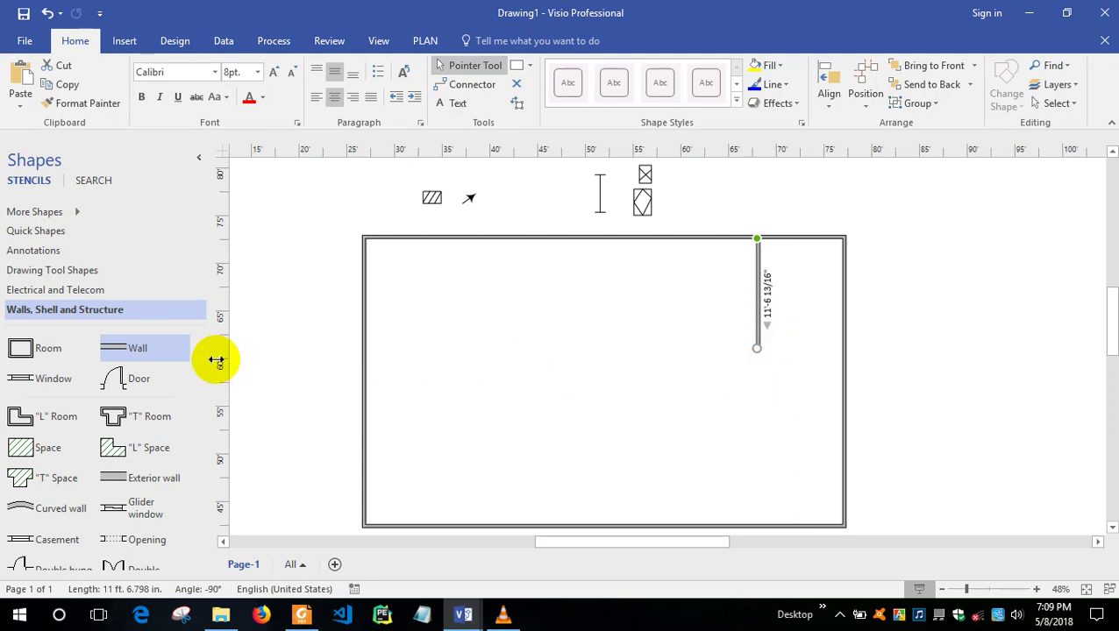
{"action": "left_click_drag", "start_coordinate": [145, 349], "coordinate": [814, 359]}
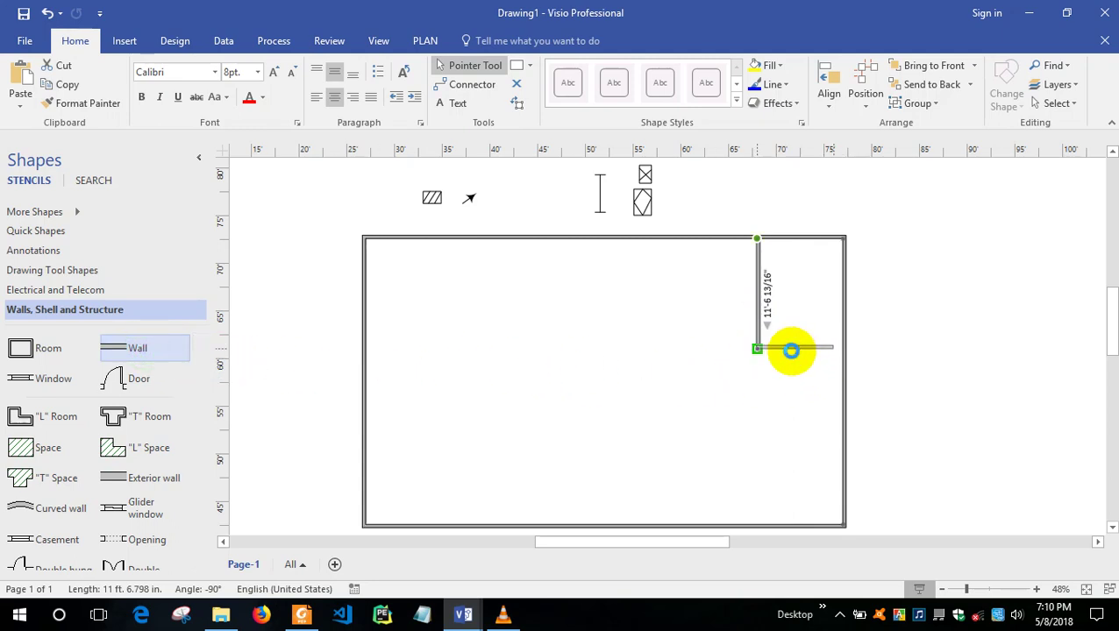
{"action": "left_click_drag", "start_coordinate": [791, 351], "coordinate": [843, 348]}
{"action": "left_click", "coordinate": [866, 372]}
Duplicate the two corner walls and attach the copy on their left side to form a second small room.
{"action": "left_click", "coordinate": [808, 346]}
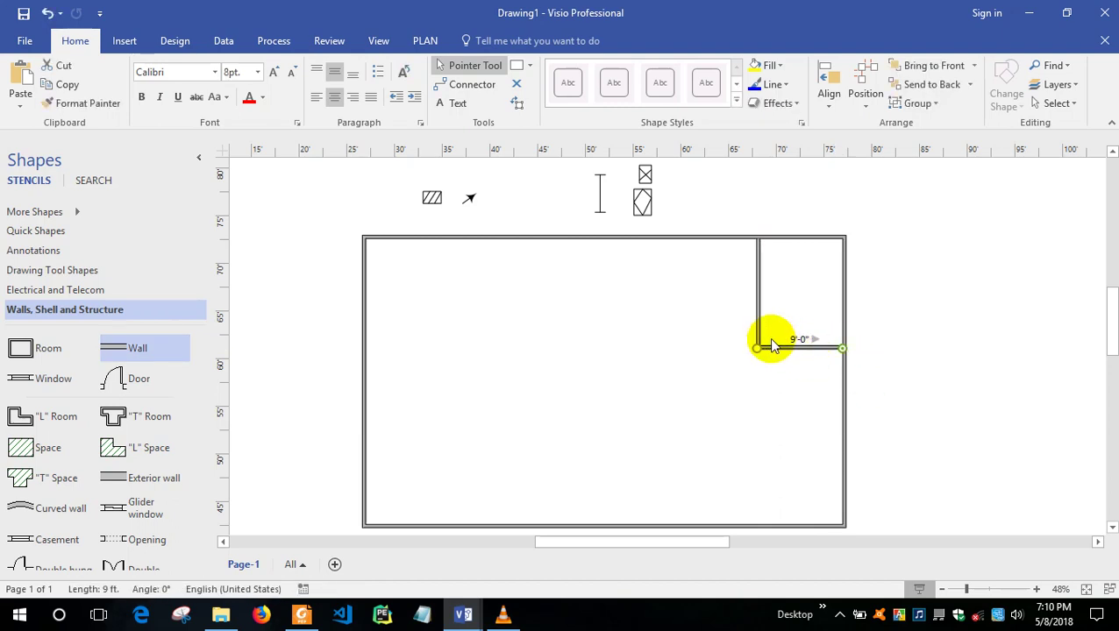
{"action": "left_click", "coordinate": [757, 315], "text": "shift"}
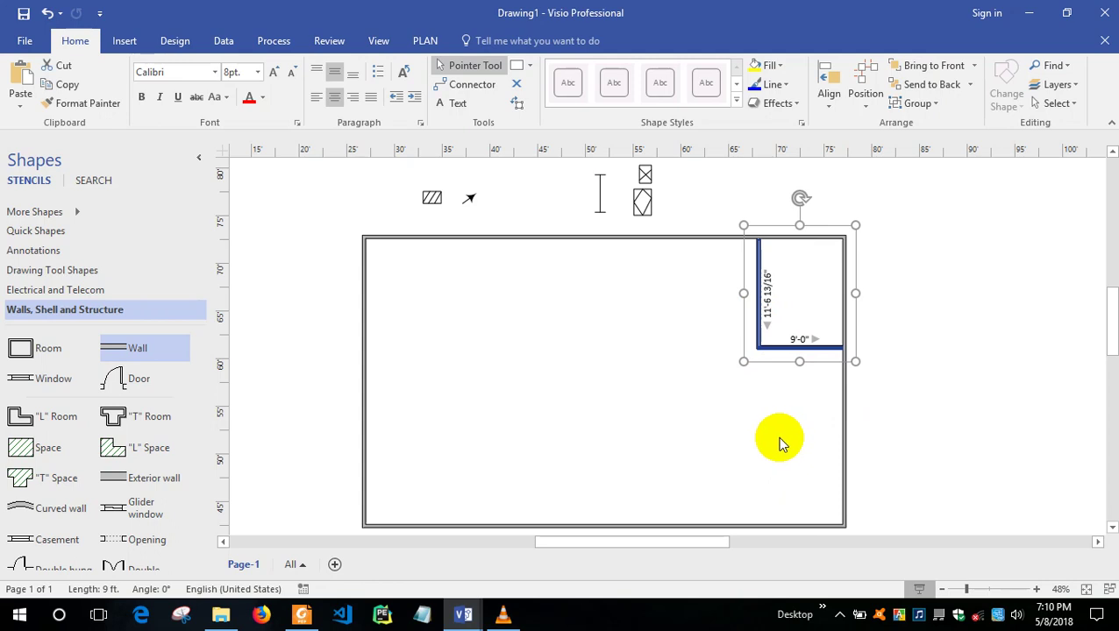
{"action": "key", "text": "ctrl+d"}
{"action": "left_click_drag", "start_coordinate": [804, 382], "coordinate": [681, 346]}
{"action": "left_click", "coordinate": [715, 404]}
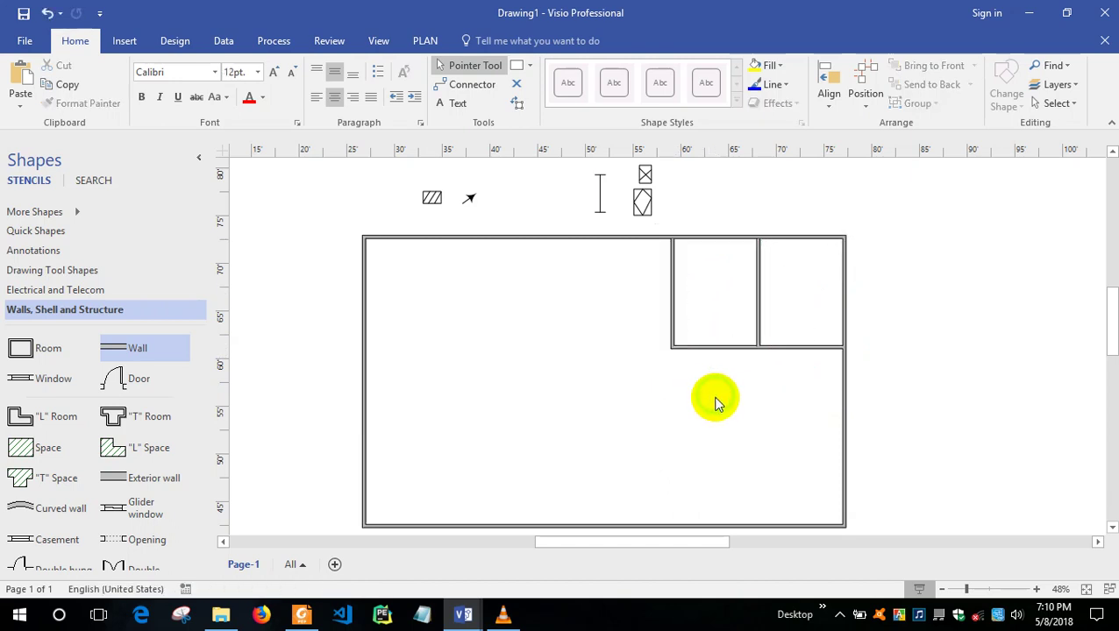
{"action": "left_click", "coordinate": [919, 352]}
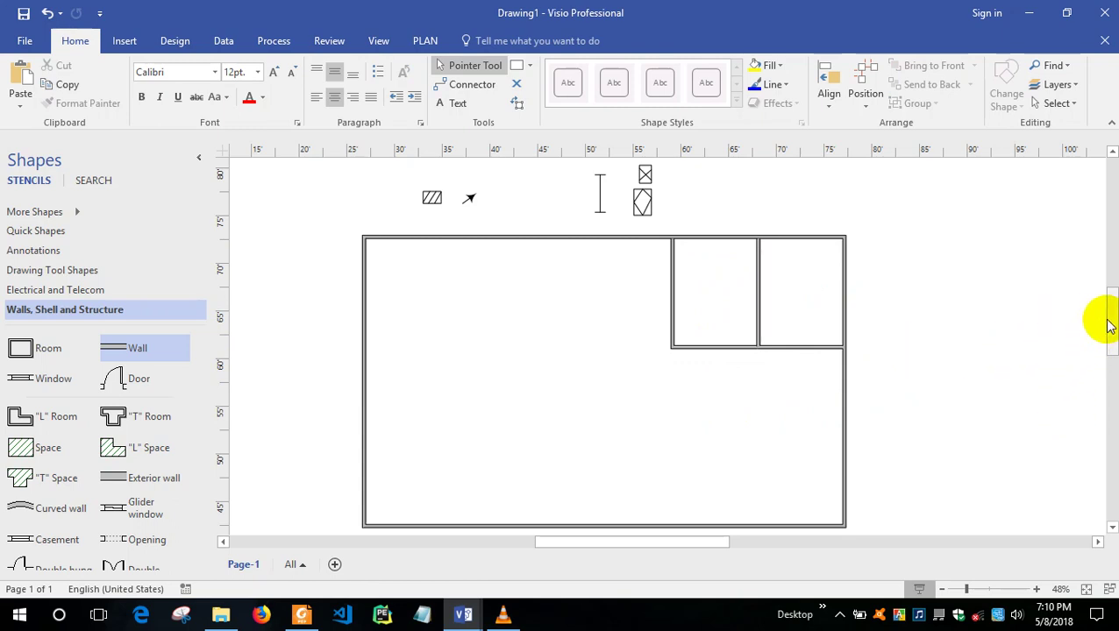
Add a horizontal wall about 17 ft long inward from the right outer wall, below the two small rooms.
{"action": "scroll", "coordinate": [1107, 324], "scroll_direction": "down", "scroll_amount": 2}
{"action": "left_click", "coordinate": [984, 336]}
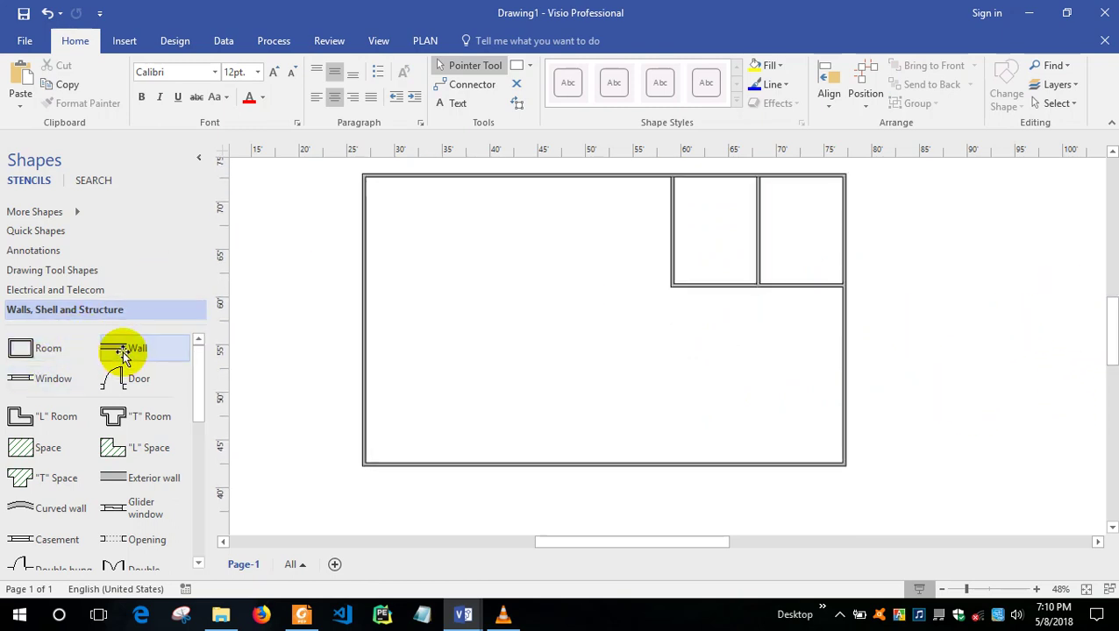
{"action": "left_click_drag", "start_coordinate": [122, 351], "coordinate": [709, 383]}
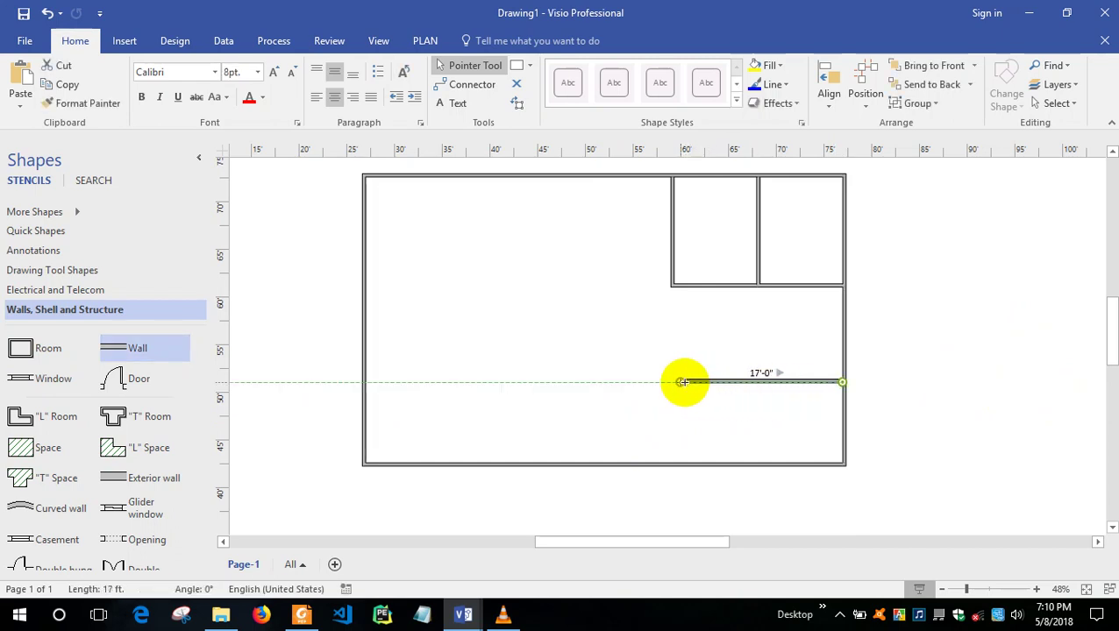
{"action": "left_click_drag", "start_coordinate": [682, 383], "coordinate": [682, 382]}
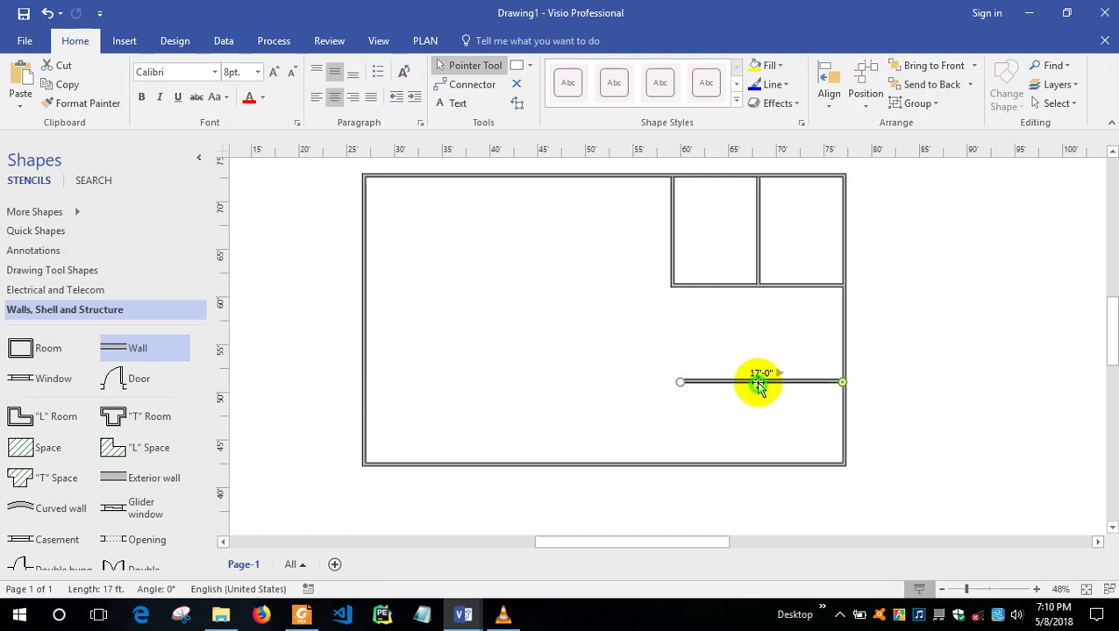
{"action": "left_click_drag", "start_coordinate": [758, 377], "coordinate": [758, 372]}
{"action": "left_click", "coordinate": [765, 414]}
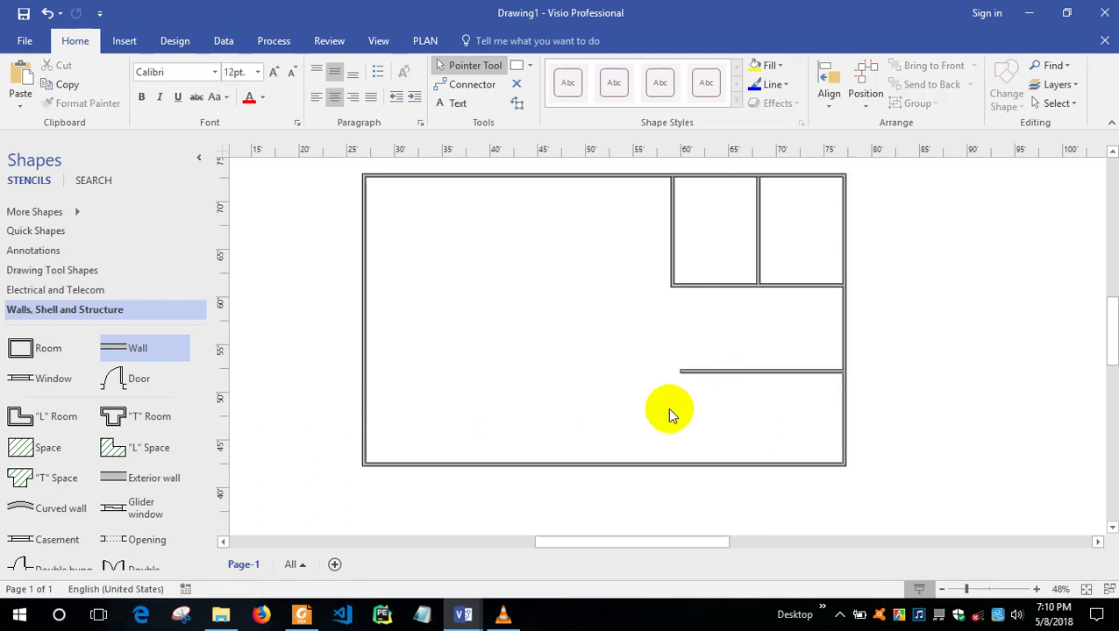
Add a vertical wall from the new wall's free end down to the lower outer wall, enclosing the lower-right room.
{"action": "mouse_move", "coordinate": [119, 351]}
{"action": "left_mouse_down"}
{"action": "mouse_move", "coordinate": [625, 392]}
{"action": "mouse_move", "coordinate": [662, 392]}
{"action": "mouse_move", "coordinate": [682, 374]}
{"action": "left_mouse_up"}
{"action": "left_click_drag", "start_coordinate": [587, 402], "coordinate": [680, 463]}
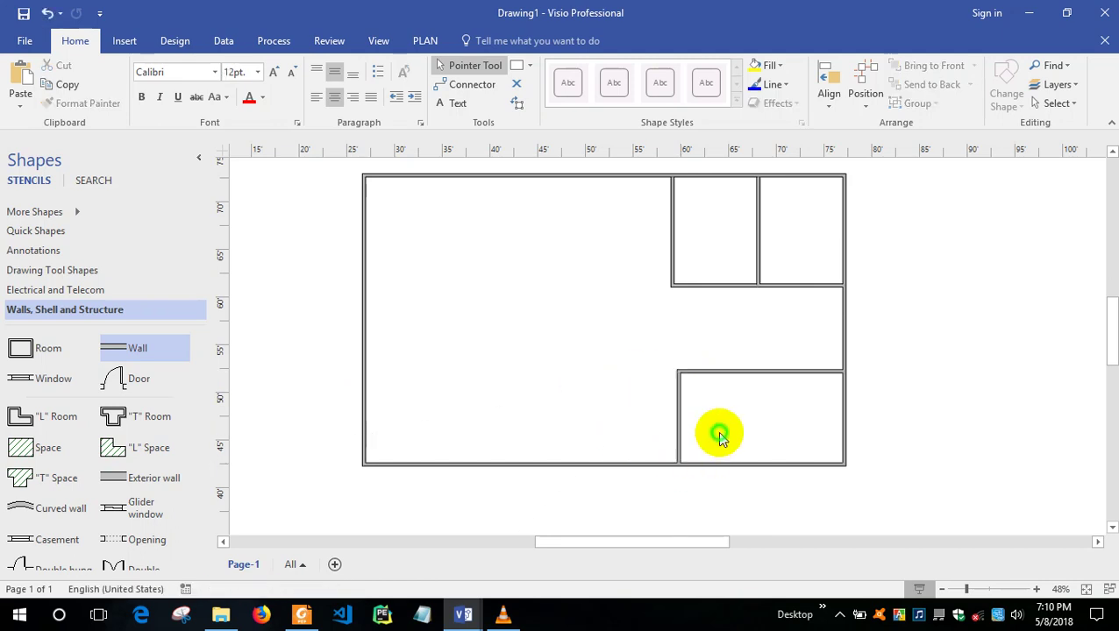
{"action": "left_click", "coordinate": [726, 392]}
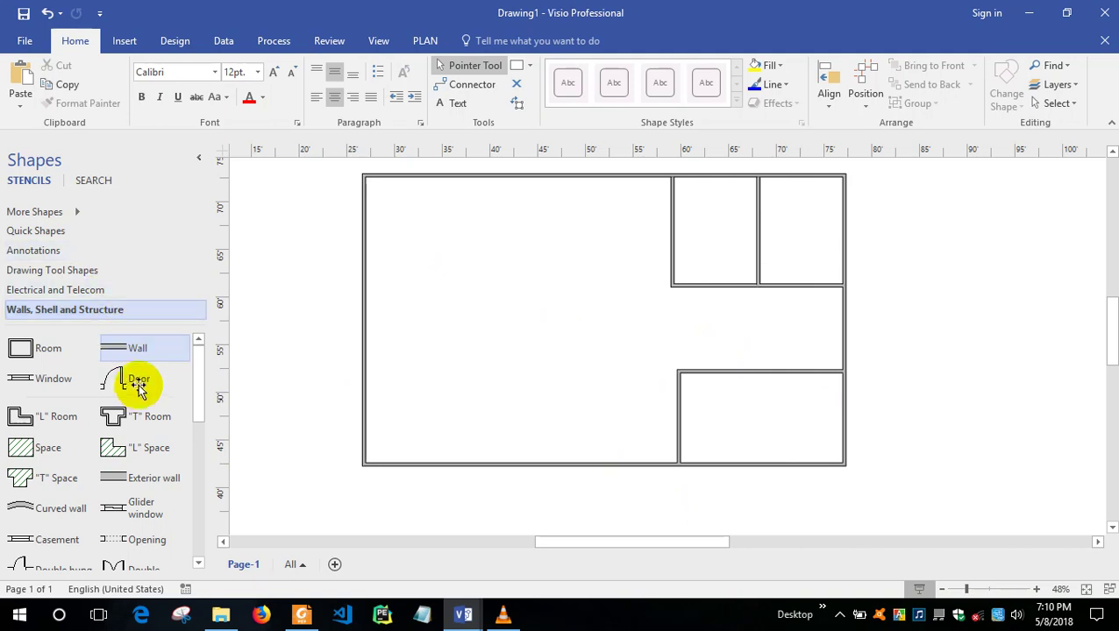
Place a door in the lower wall of each small upper room and one in the upper wall of the lower-right room.
{"action": "left_click_drag", "start_coordinate": [138, 383], "coordinate": [696, 282]}
{"action": "left_click_drag", "start_coordinate": [140, 364], "coordinate": [780, 325]}
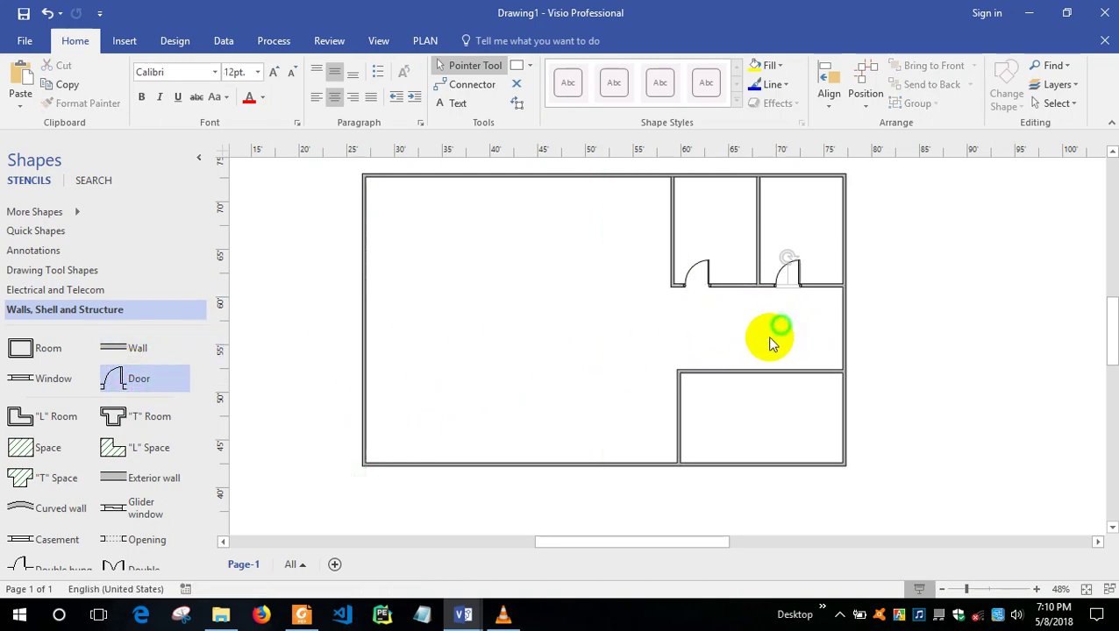
{"action": "left_click_drag", "start_coordinate": [145, 377], "coordinate": [706, 369]}
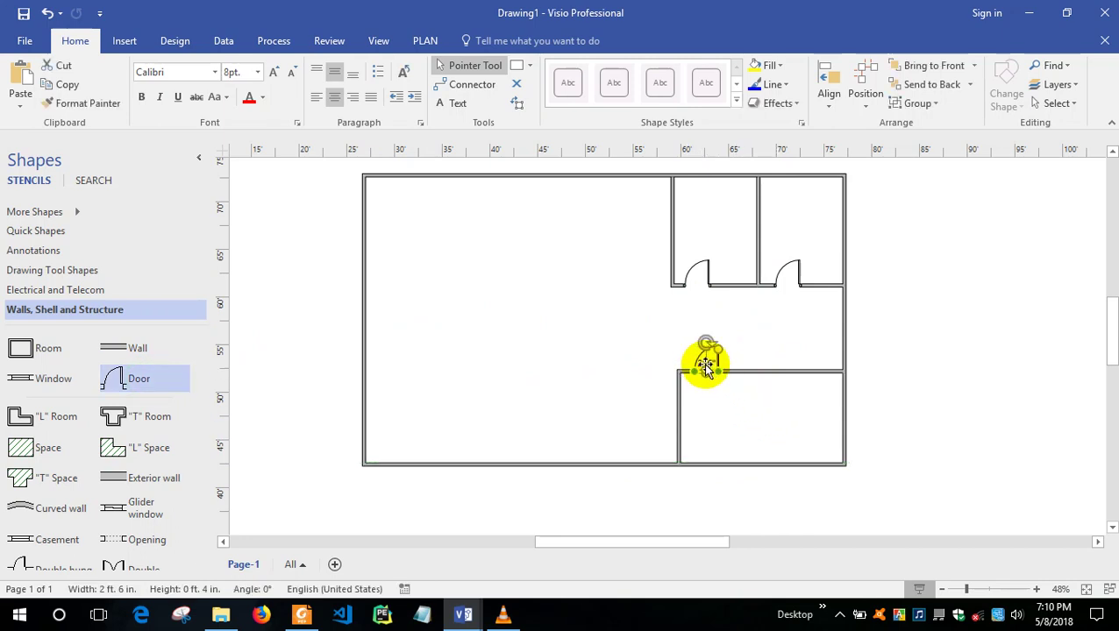
Flip the lower-right room's door so that it opens into the room.
{"action": "right_click", "coordinate": [707, 366]}
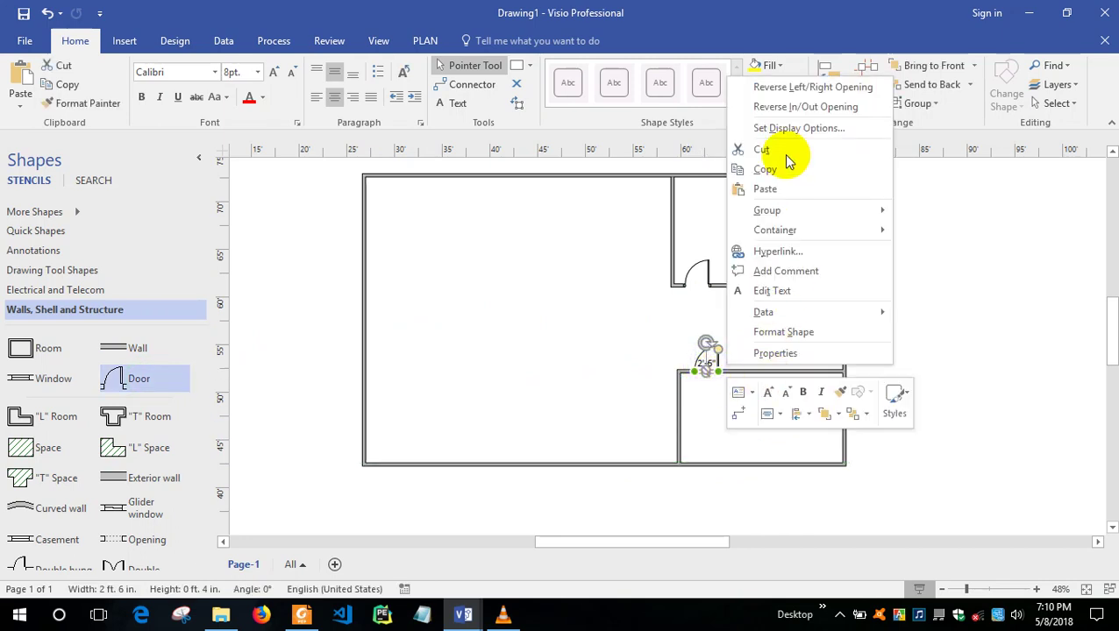
{"action": "left_click", "coordinate": [800, 89]}
{"action": "left_click", "coordinate": [890, 368]}
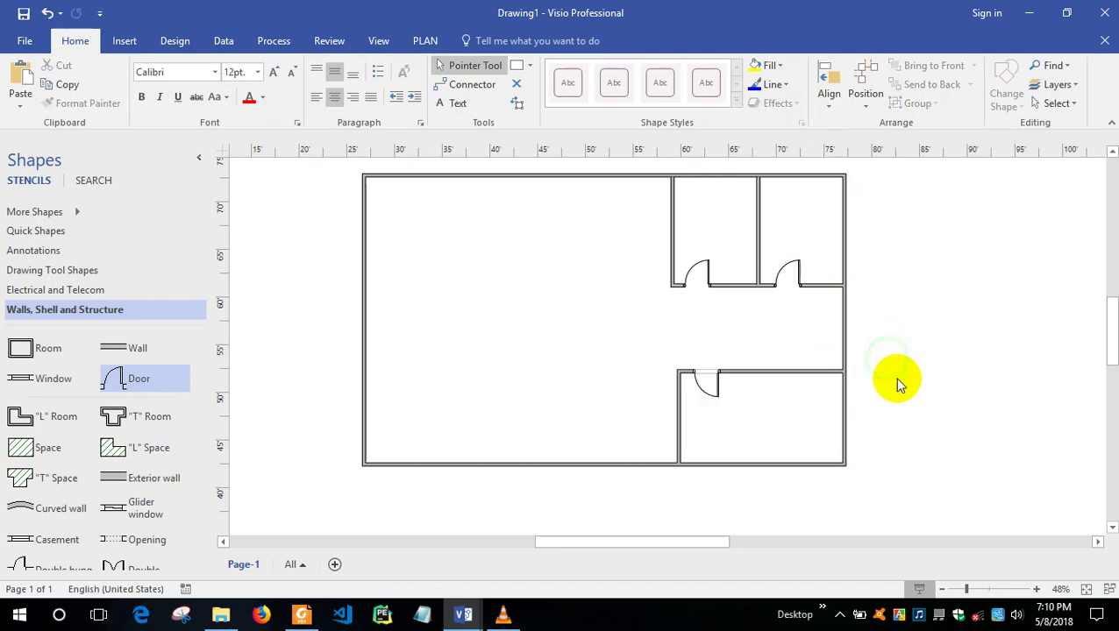
Add a horizontal wall about 23 ft long inward from the left outer wall, level with the small upper rooms' lower walls.
{"action": "left_click_drag", "start_coordinate": [109, 350], "coordinate": [584, 287]}
{"action": "left_click", "coordinate": [580, 332]}
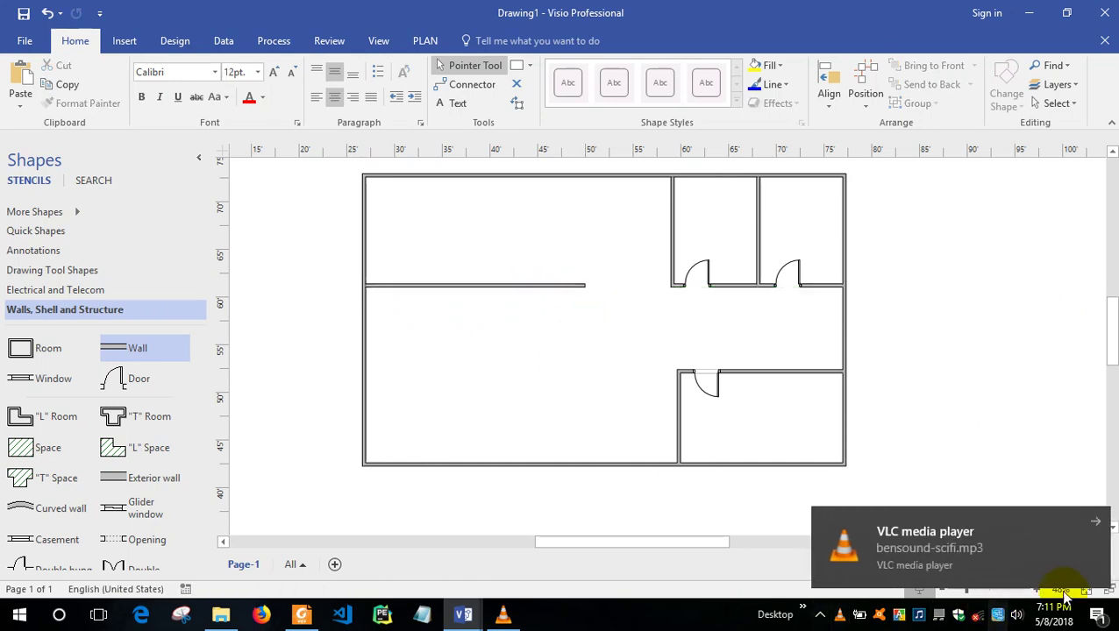
{"action": "left_click", "coordinate": [570, 369]}
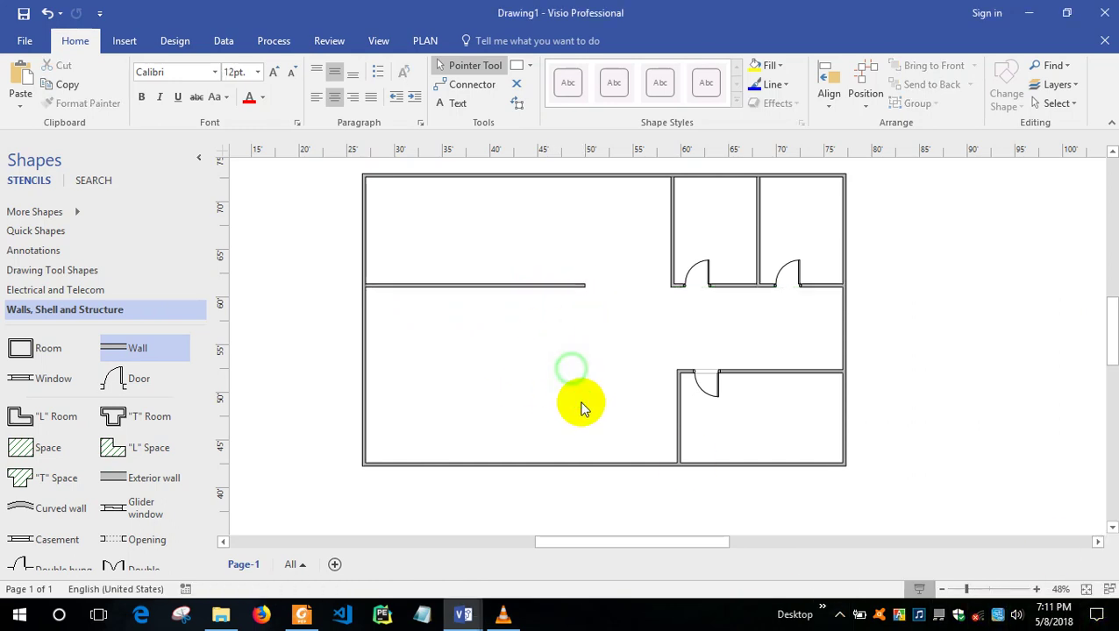
Add a vertical wall about 11 ft 6 in long between the upper outer wall and the new horizontal wall, enclosing a small upper-left room.
{"action": "left_click_drag", "start_coordinate": [150, 354], "coordinate": [441, 177]}
{"action": "left_click_drag", "start_coordinate": [517, 204], "coordinate": [442, 287]}
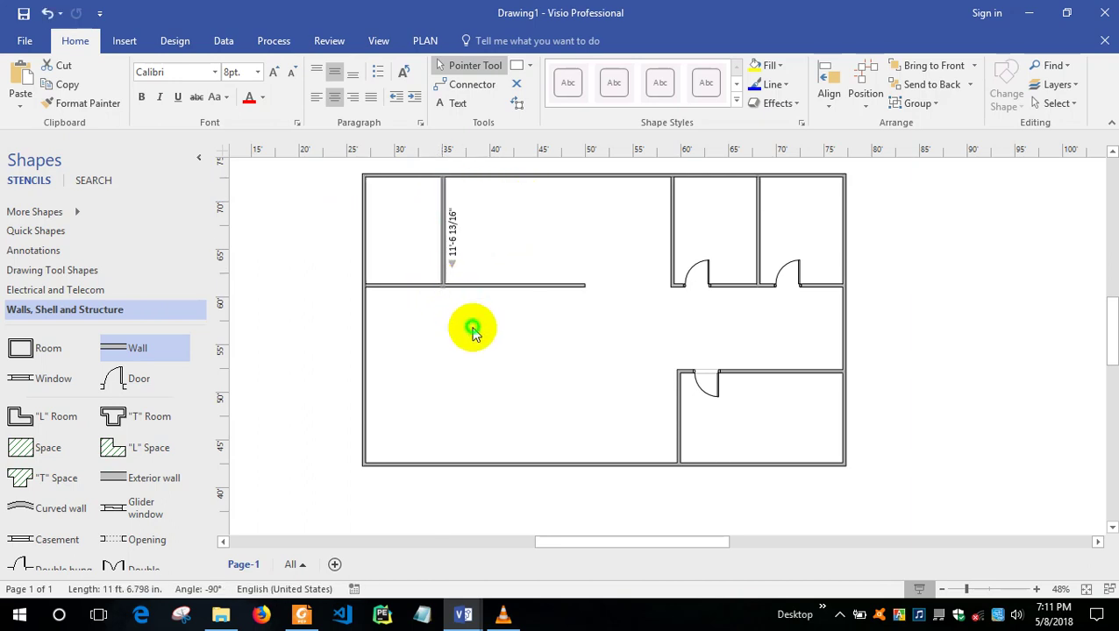
{"action": "left_click", "coordinate": [444, 391]}
Add a vertical wall from the left horizontal wall down to the lower outer wall, closing off a strip along the left outer wall.
{"action": "left_click_drag", "start_coordinate": [180, 354], "coordinate": [431, 290]}
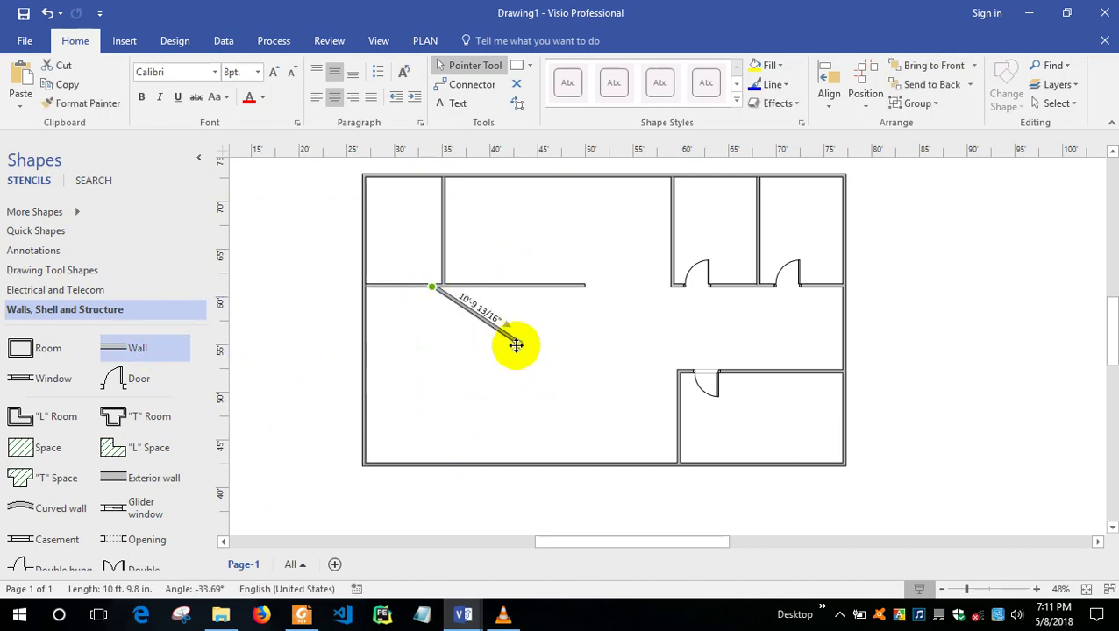
{"action": "left_click_drag", "start_coordinate": [518, 348], "coordinate": [432, 463]}
{"action": "left_click", "coordinate": [525, 386]}
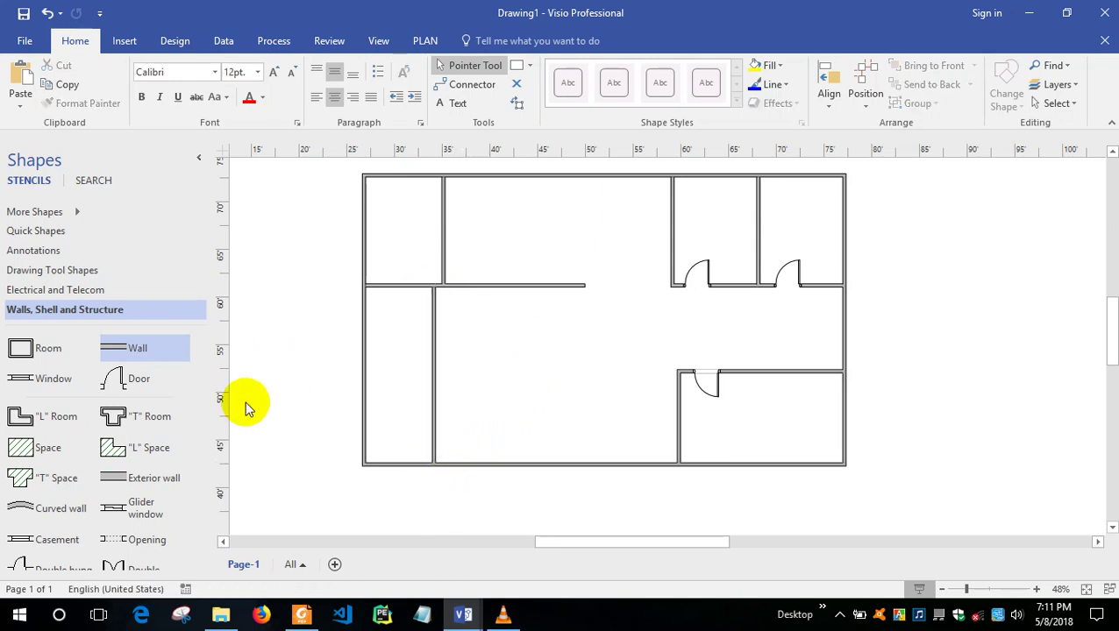
Divide the lower-left strip into two rooms with a horizontal wall and shift the strip's vertical wall in line with the one above.
{"action": "left_click", "coordinate": [114, 351]}
{"action": "left_click_drag", "start_coordinate": [114, 351], "coordinate": [405, 374]}
{"action": "left_click", "coordinate": [512, 383]}
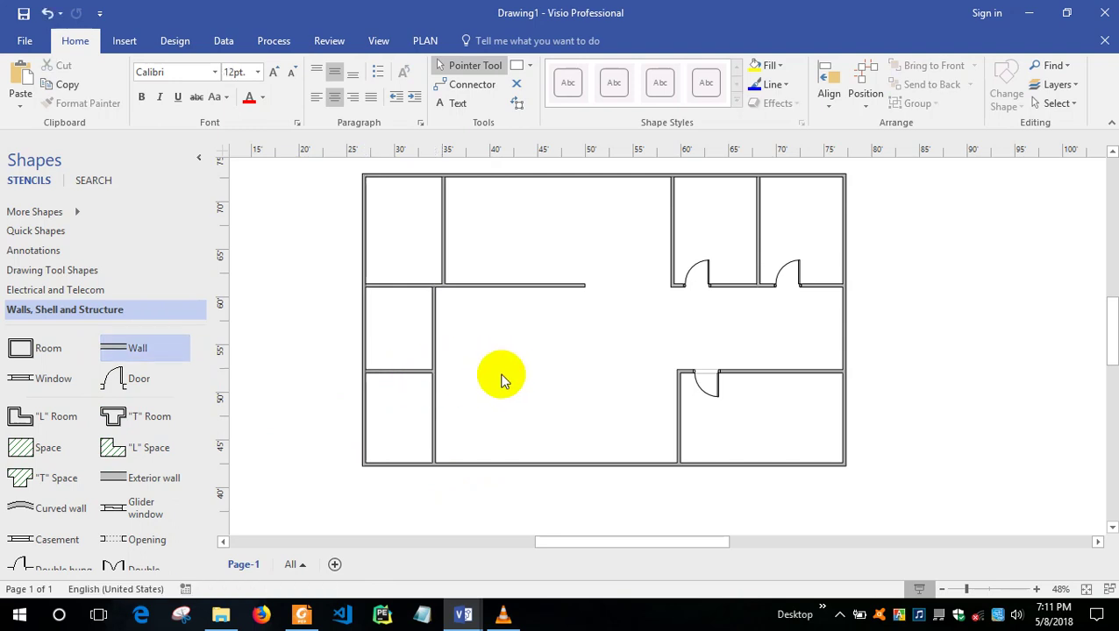
{"action": "left_click_drag", "start_coordinate": [434, 341], "coordinate": [443, 342]}
{"action": "left_click", "coordinate": [479, 352]}
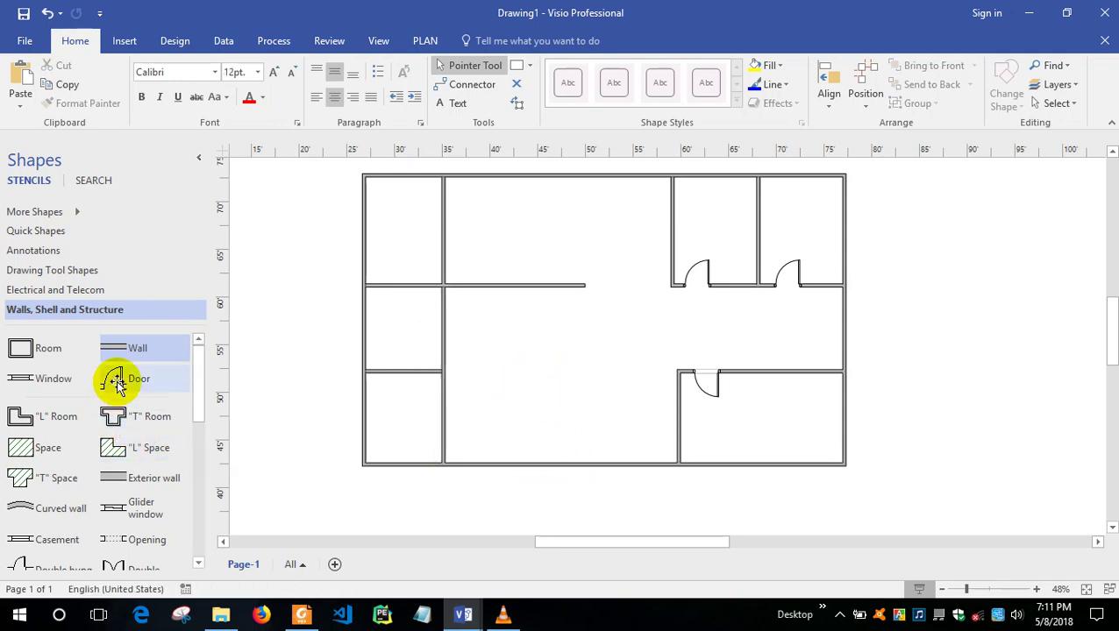
Place a door in the inner vertical wall of each of the three left rooms.
{"action": "left_click_drag", "start_coordinate": [112, 379], "coordinate": [443, 217]}
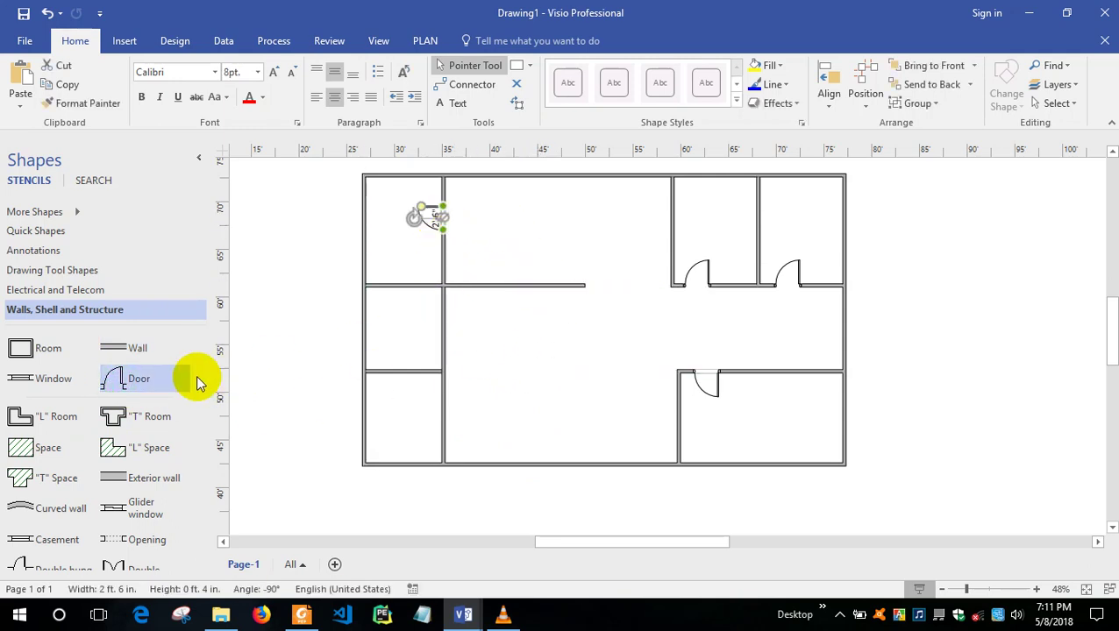
{"action": "left_click_drag", "start_coordinate": [165, 387], "coordinate": [448, 338]}
{"action": "left_click_drag", "start_coordinate": [137, 382], "coordinate": [442, 429]}
{"action": "left_click", "coordinate": [545, 409]}
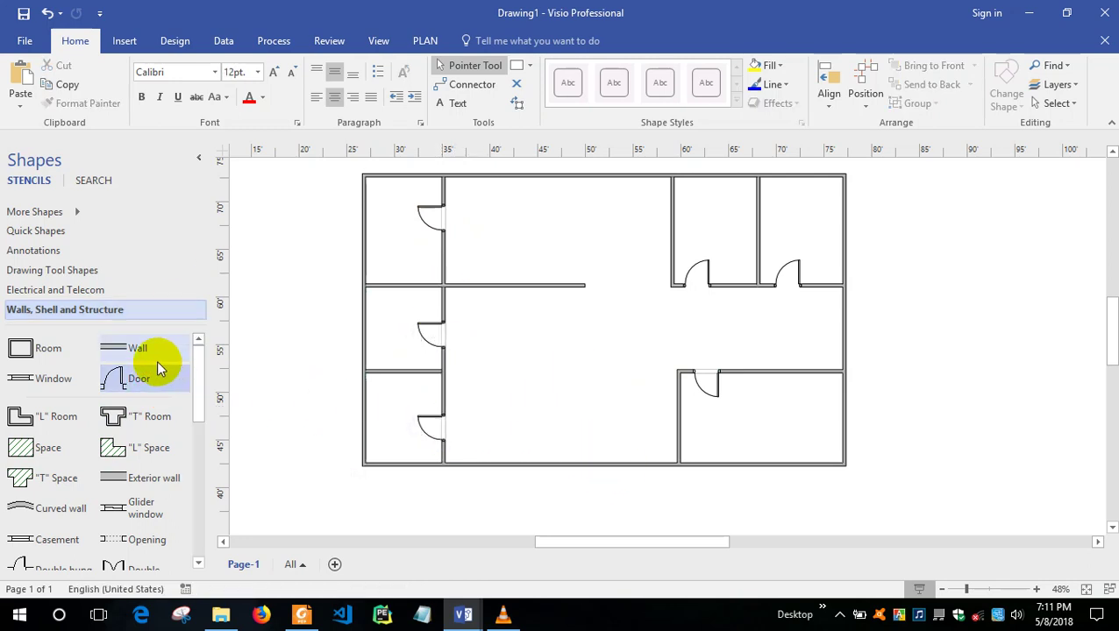
Place a window in the outer left wall of the upper-left room.
{"action": "left_click_drag", "start_coordinate": [44, 367], "coordinate": [365, 244]}
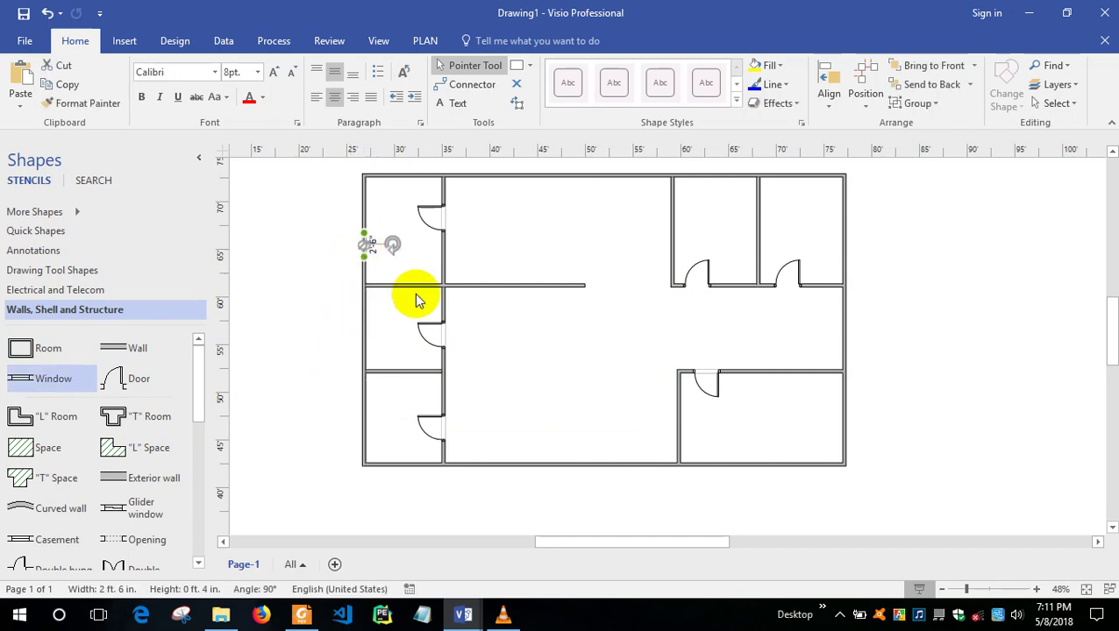
{"action": "left_click", "coordinate": [424, 260]}
Try a window in the upper outer wall of the left one of the two small upper rooms, and delete it.
{"action": "left_click_drag", "start_coordinate": [50, 382], "coordinate": [710, 174]}
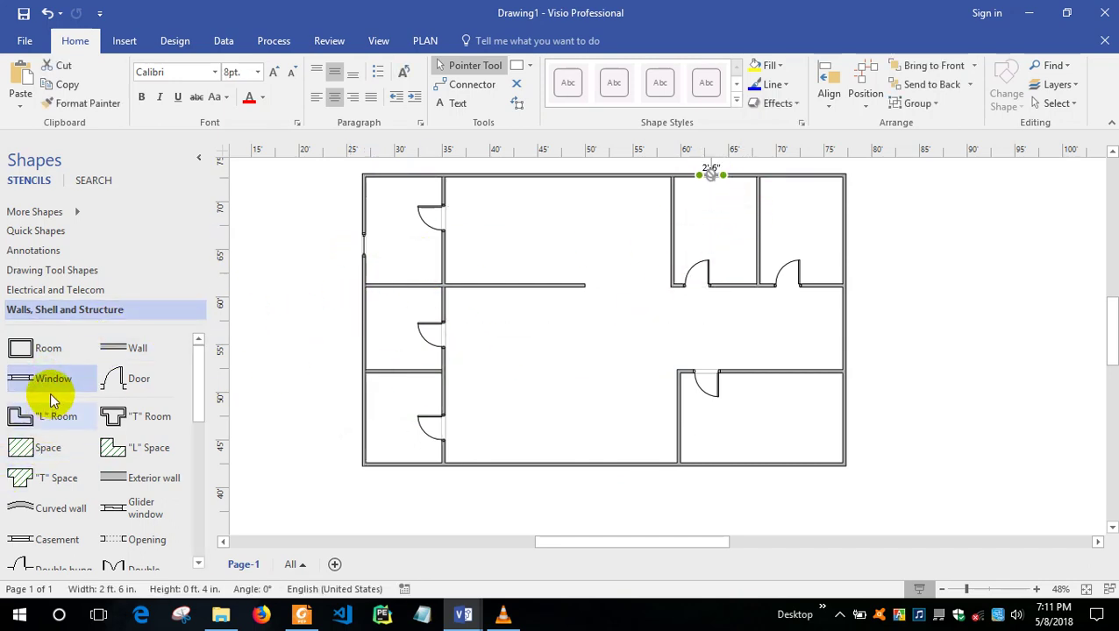
{"action": "scroll", "coordinate": [1110, 325], "scroll_direction": "up", "scroll_amount": 3}
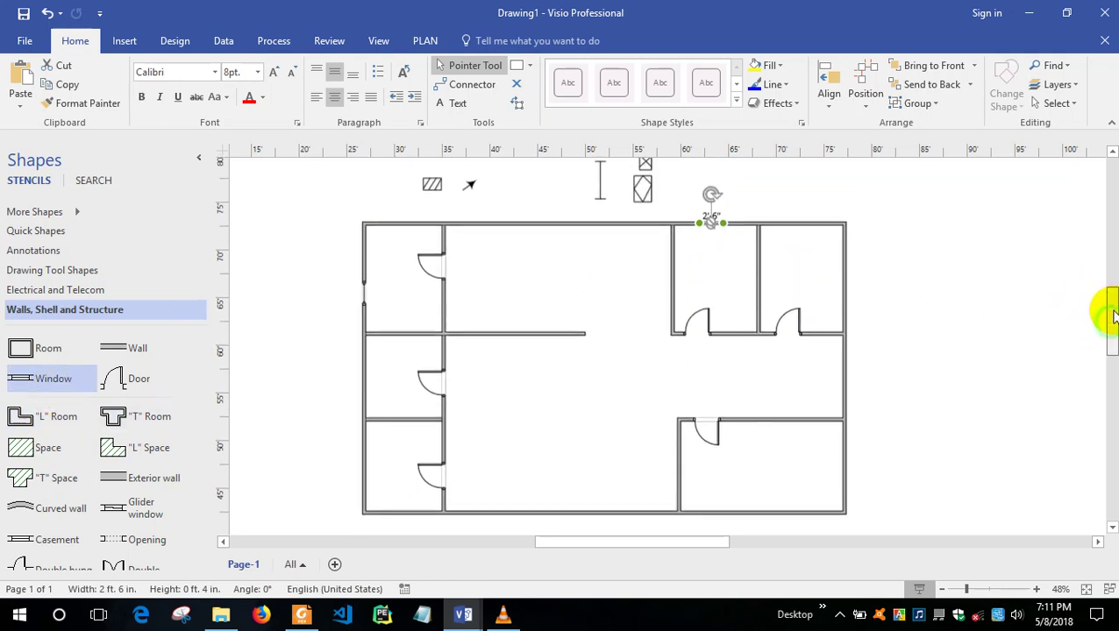
{"action": "left_click", "coordinate": [727, 291]}
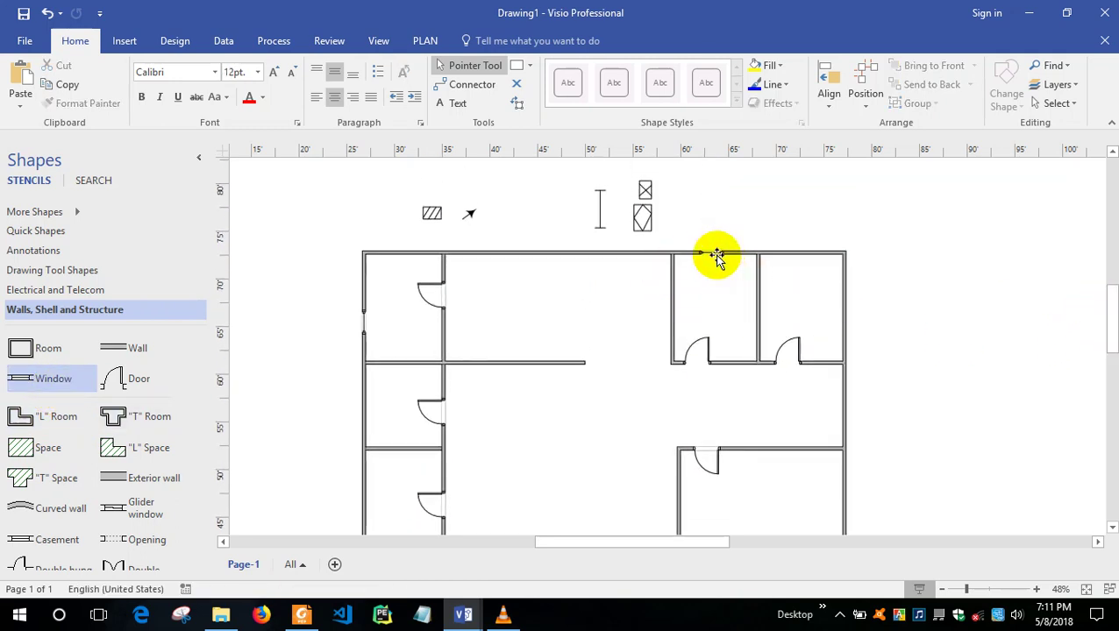
{"action": "left_click", "coordinate": [713, 252]}
{"action": "key", "text": "Delete"}
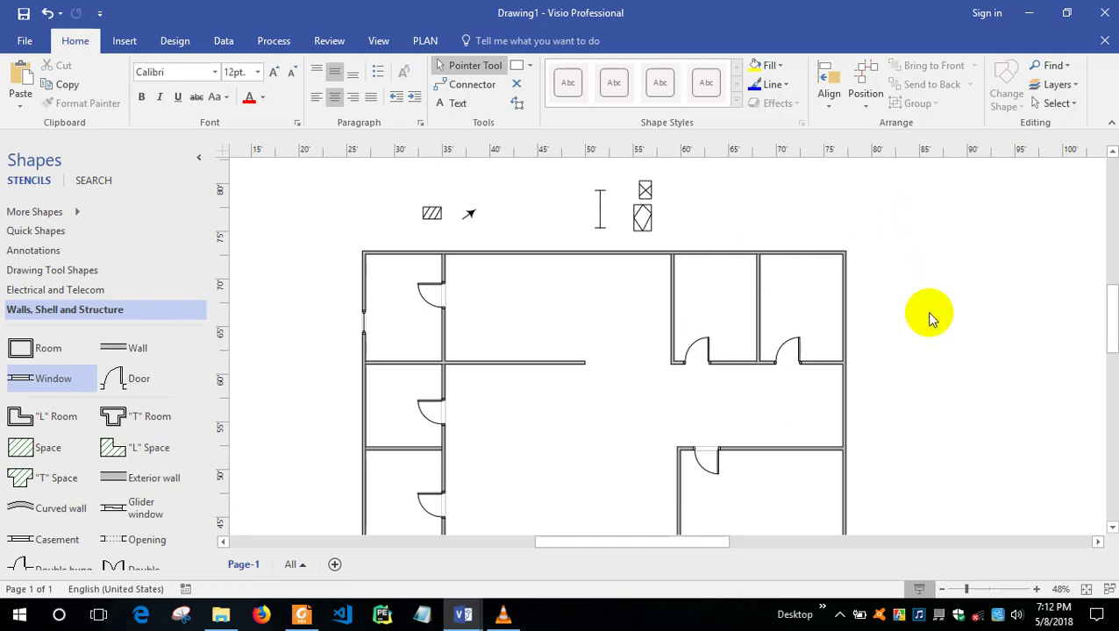
Place a window in the upper outer wall of the upper-right corner room and one in the right outer wall of the lower-right room.
{"action": "left_click_drag", "start_coordinate": [51, 380], "coordinate": [805, 263]}
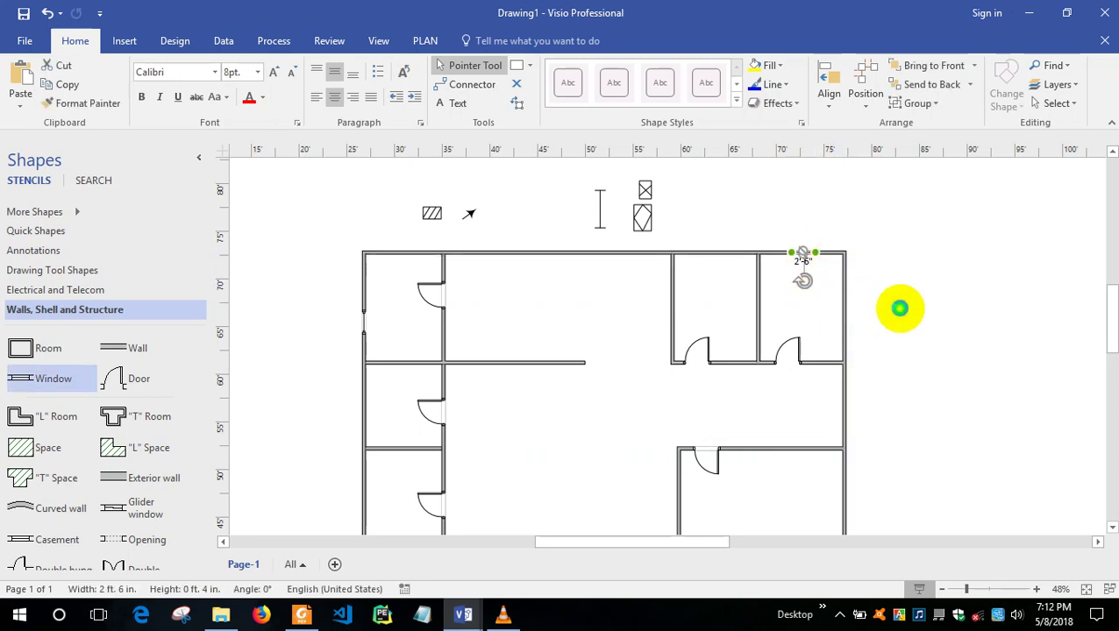
{"action": "left_click", "coordinate": [899, 307]}
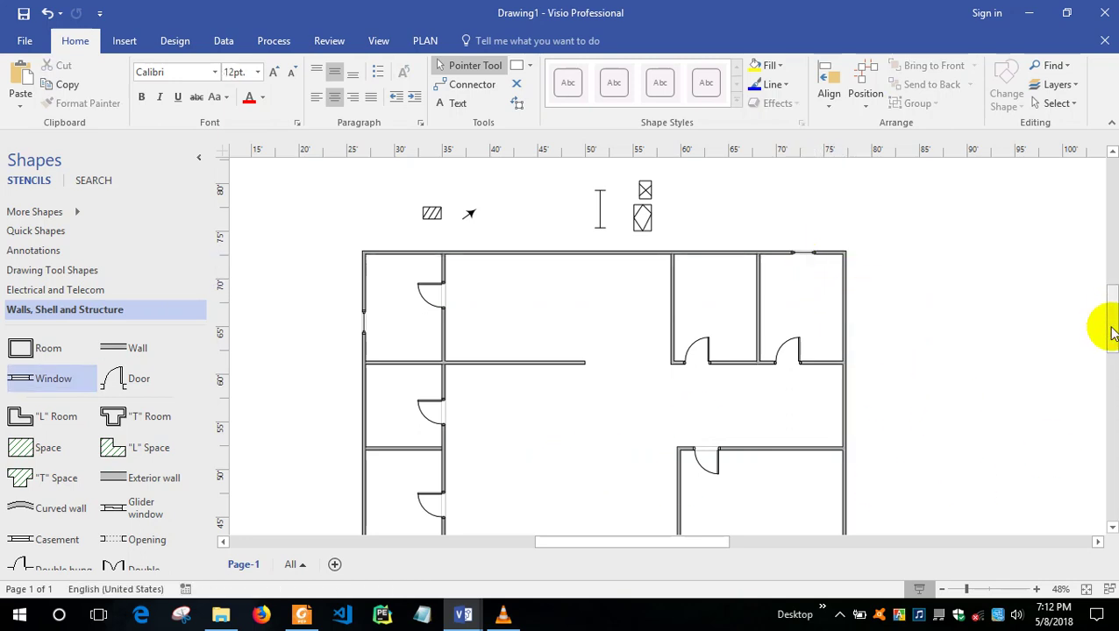
{"action": "scroll", "coordinate": [1112, 333], "scroll_direction": "down", "scroll_amount": 3}
{"action": "left_click_drag", "start_coordinate": [17, 379], "coordinate": [831, 428]}
{"action": "left_click", "coordinate": [912, 412]}
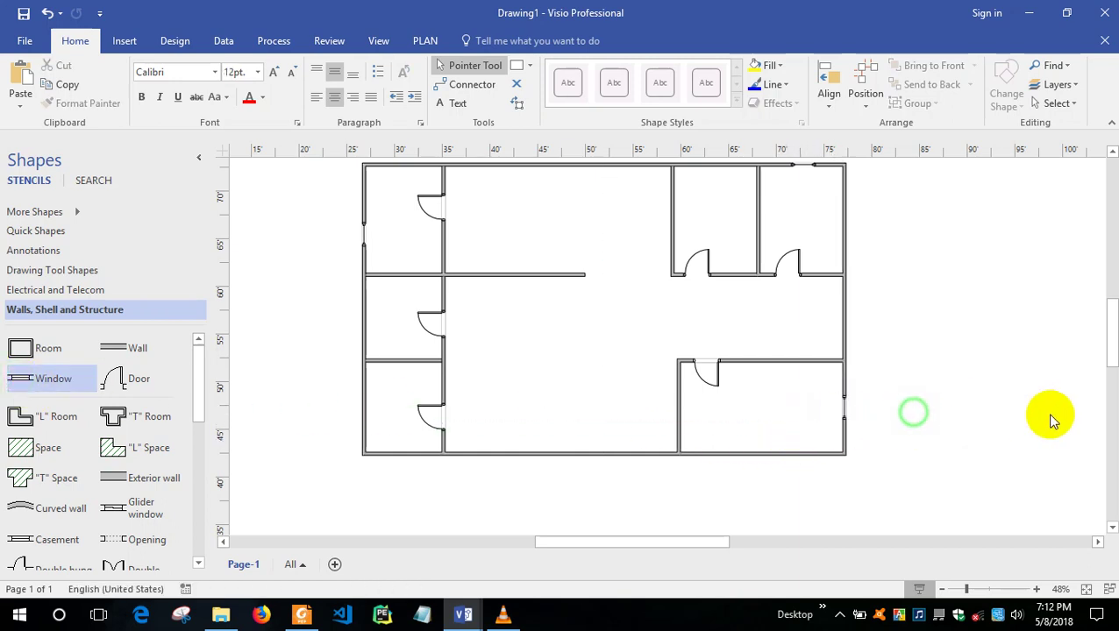
Move the I-shaped symbol from above the plan to just inside the upper outer wall of the large room and rotate it to 90°.
{"action": "left_click_drag", "start_coordinate": [1112, 344], "coordinate": [1107, 320]}
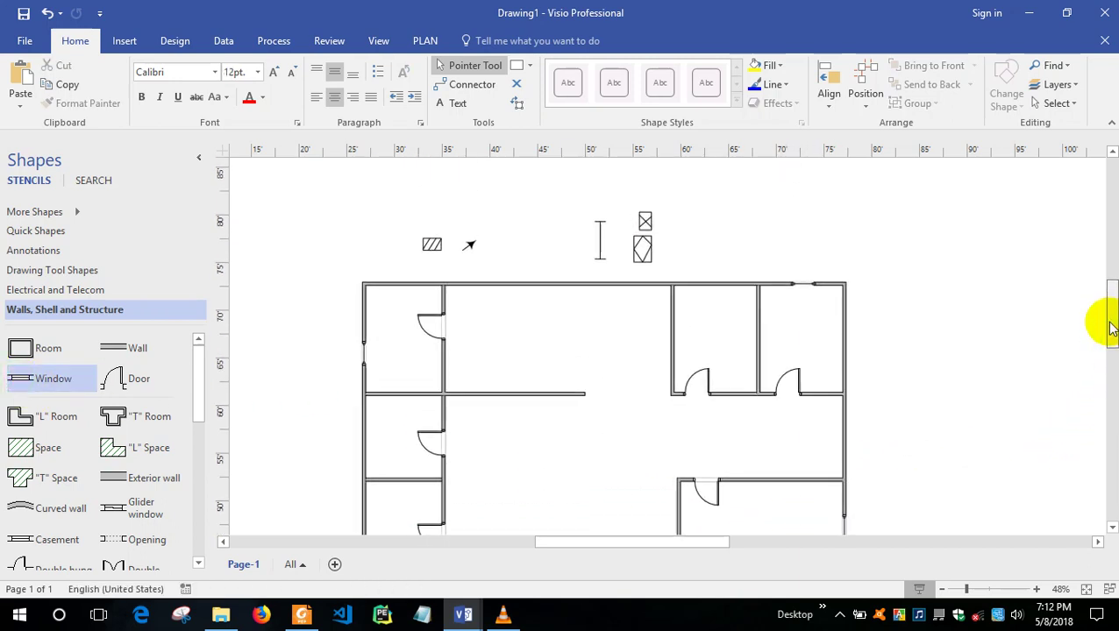
{"action": "left_click", "coordinate": [432, 250]}
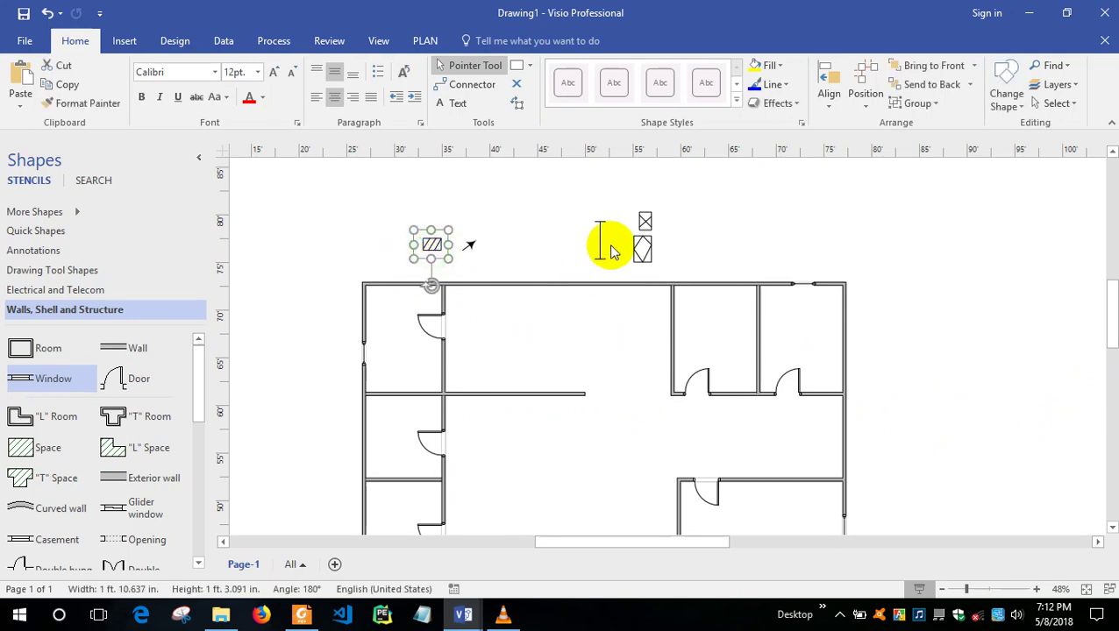
{"action": "left_click", "coordinate": [580, 239]}
{"action": "left_click", "coordinate": [600, 238]}
{"action": "left_click_drag", "start_coordinate": [595, 274], "coordinate": [587, 308]}
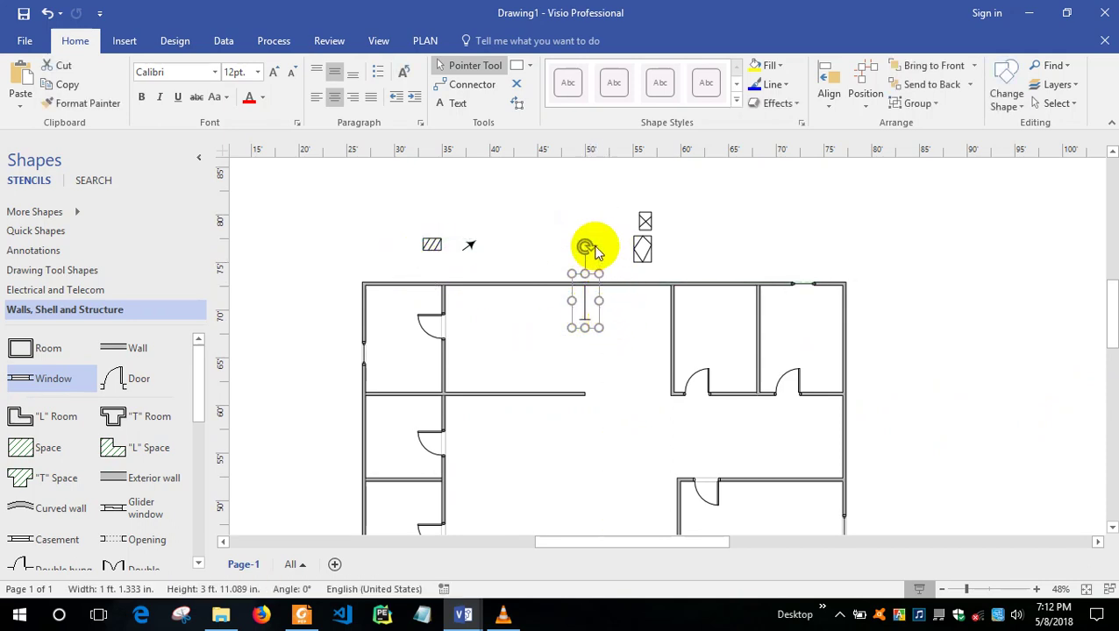
{"action": "left_click_drag", "start_coordinate": [585, 244], "coordinate": [589, 296]}
{"action": "left_click", "coordinate": [1036, 589]}
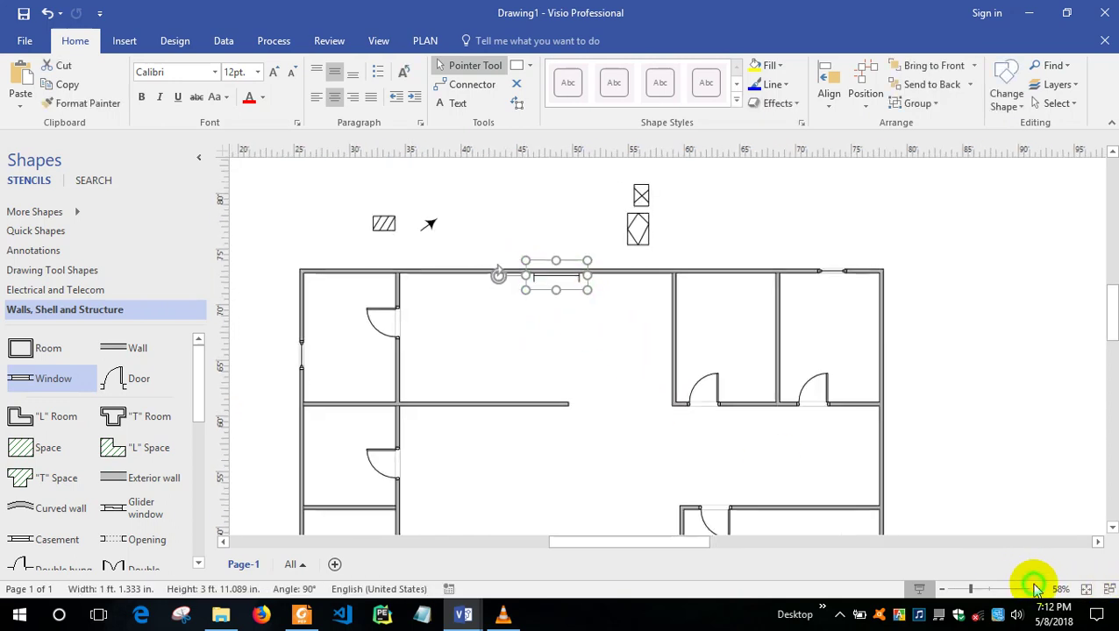
{"action": "left_click", "coordinate": [1036, 589]}
{"action": "mouse_move", "coordinate": [551, 268]}
{"action": "left_mouse_down"}
{"action": "mouse_move", "coordinate": [569, 330]}
{"action": "mouse_move", "coordinate": [549, 263]}
{"action": "left_mouse_up"}
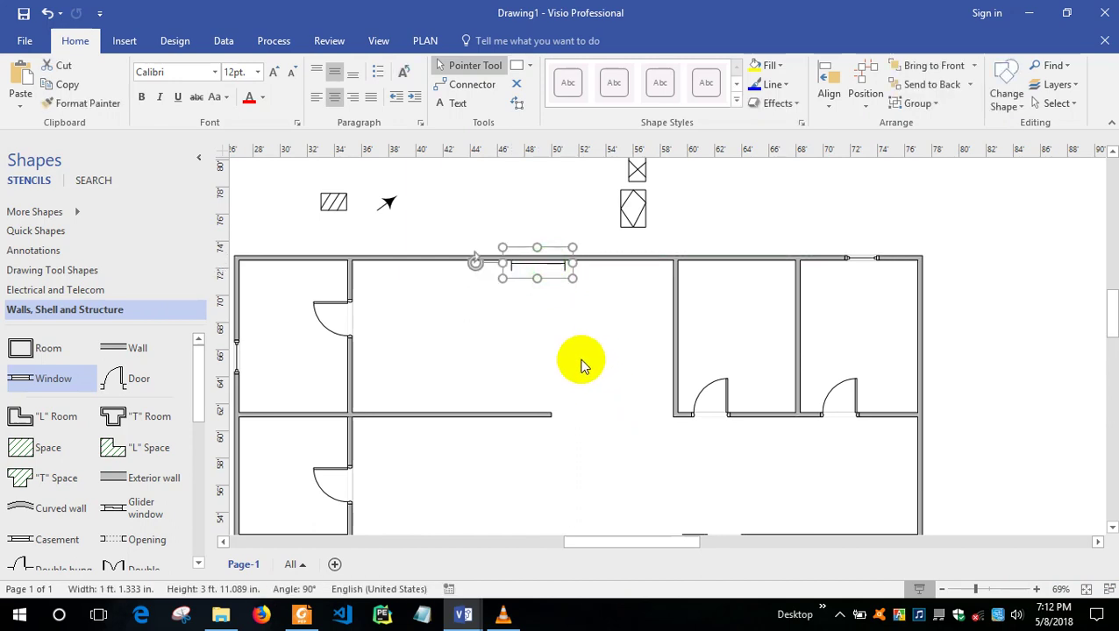
{"action": "key", "text": "ctrl+z"}
{"action": "left_click", "coordinate": [563, 363]}
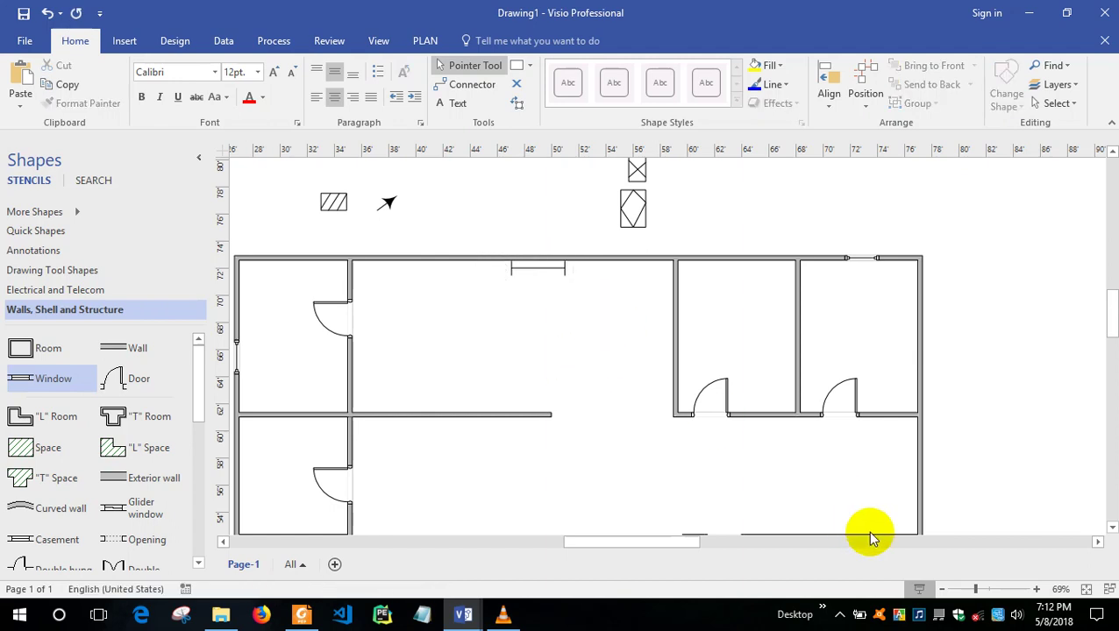
Add the Basic Shapes stencil from the General category to the available shapes.
{"action": "left_click", "coordinate": [940, 590]}
{"action": "left_click", "coordinate": [940, 589]}
{"action": "mouse_move", "coordinate": [1112, 298]}
{"action": "left_mouse_down"}
{"action": "mouse_move", "coordinate": [1102, 316]}
{"action": "mouse_move", "coordinate": [1112, 314]}
{"action": "left_mouse_up"}
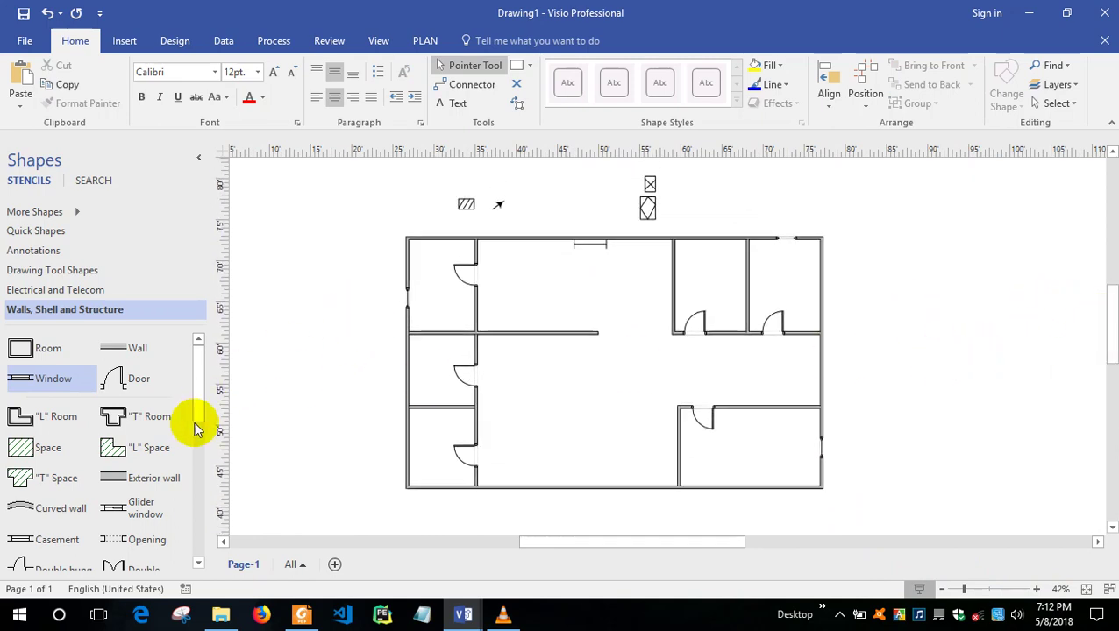
{"action": "left_click_drag", "start_coordinate": [196, 412], "coordinate": [189, 342]}
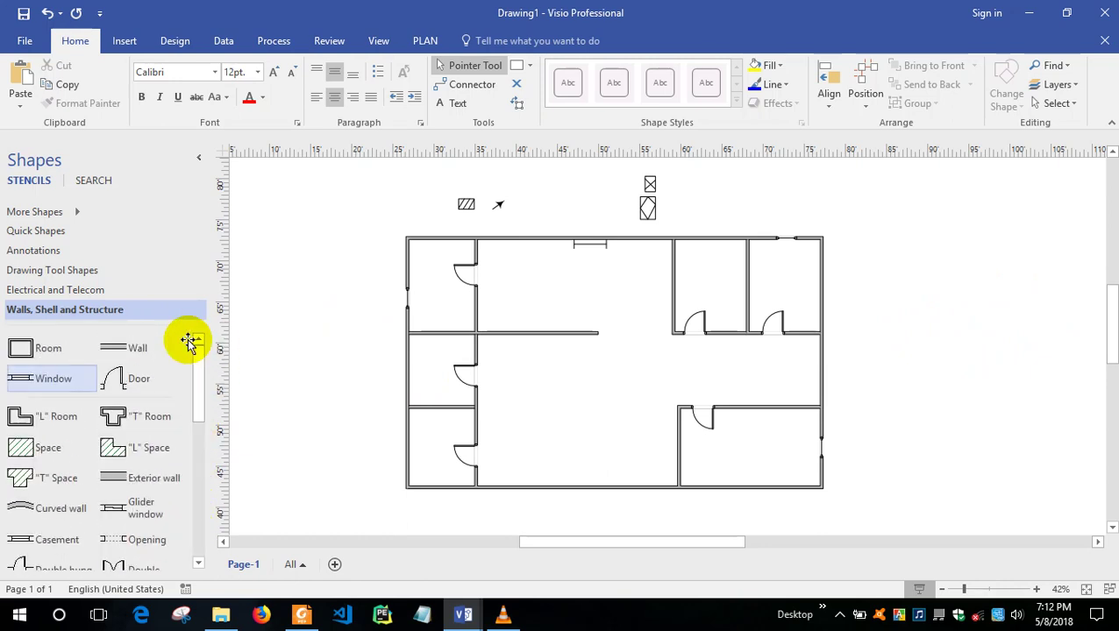
{"action": "left_click", "coordinate": [62, 293]}
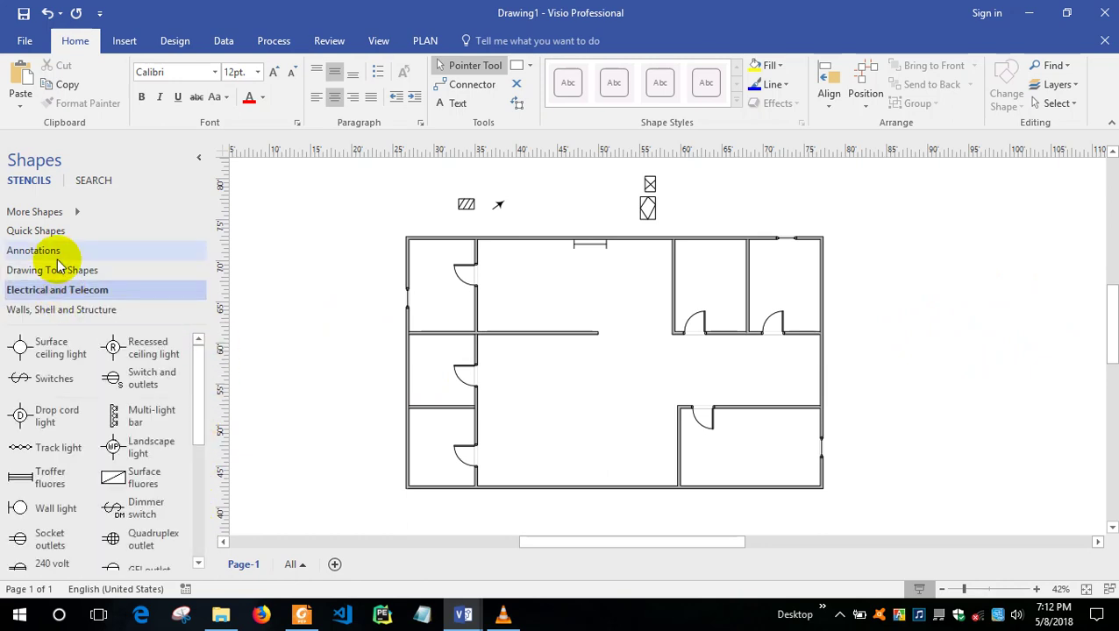
{"action": "left_click", "coordinate": [76, 213]}
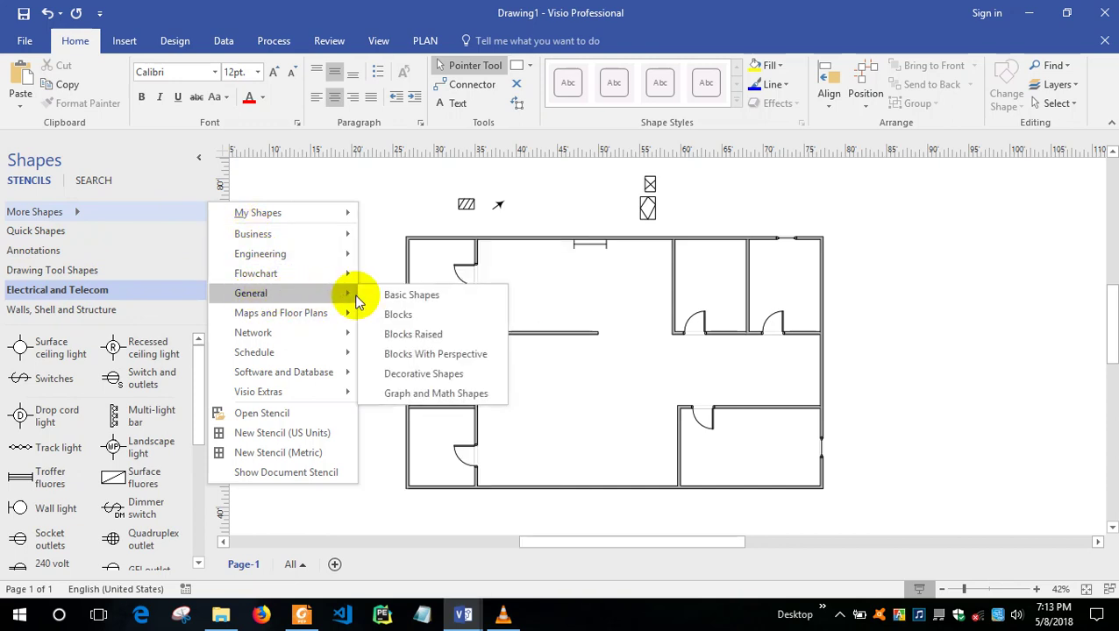
{"action": "left_click", "coordinate": [377, 296]}
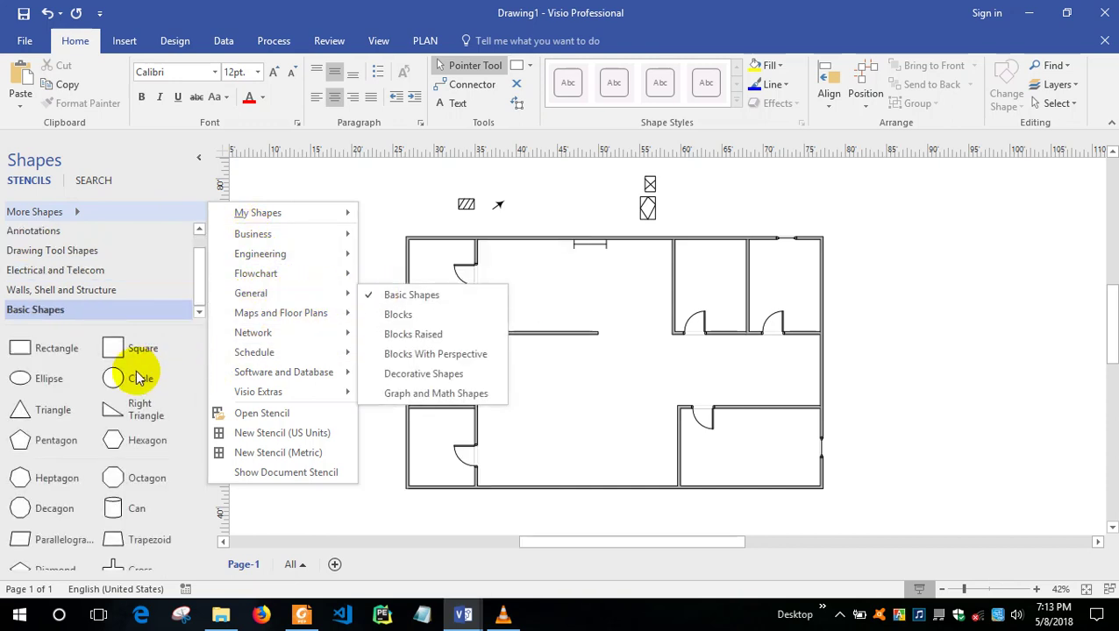
Place a circle in the corridor above the lower-right room and put a duplicate of it to its left.
{"action": "left_click_drag", "start_coordinate": [123, 377], "coordinate": [778, 379]}
{"action": "left_click", "coordinate": [585, 426]}
{"action": "left_click", "coordinate": [697, 368]}
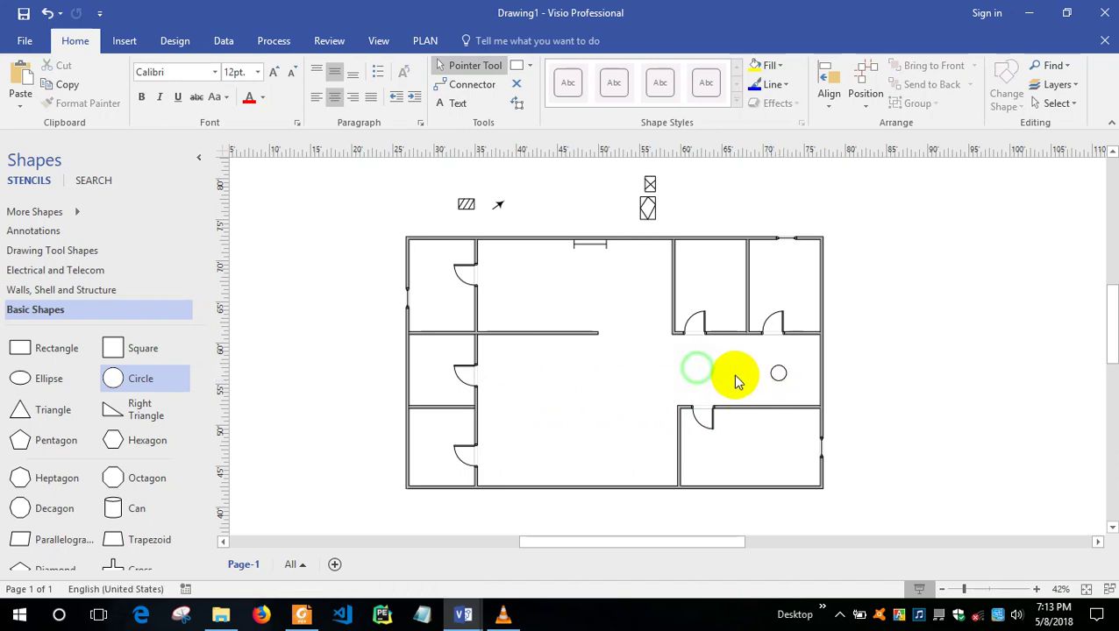
{"action": "left_click", "coordinate": [777, 375]}
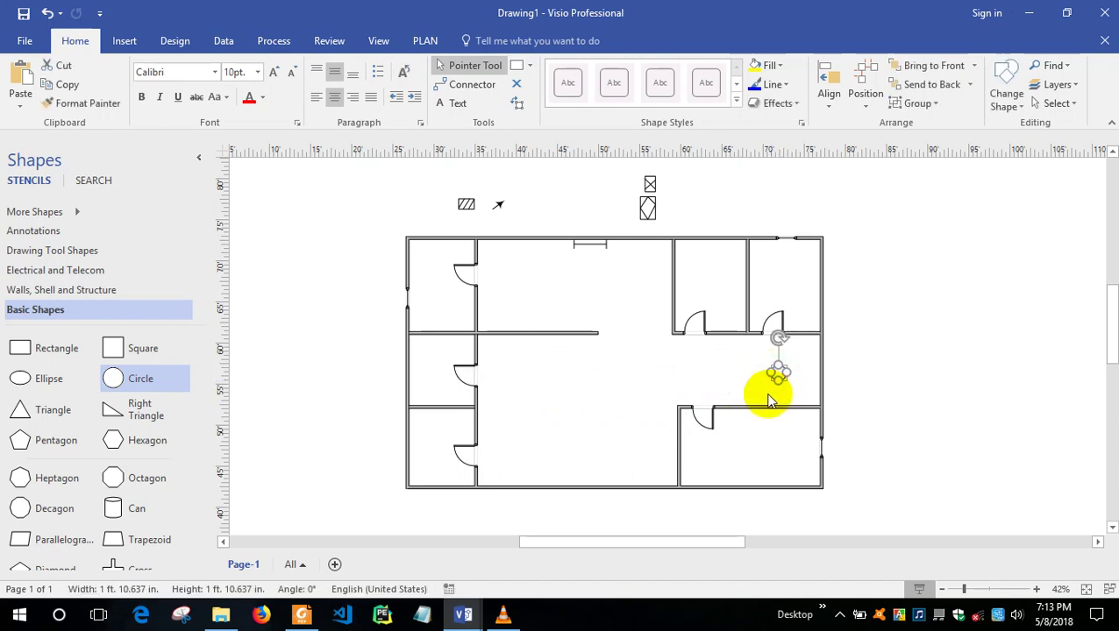
{"action": "key", "text": "ctrl+d"}
{"action": "left_click_drag", "start_coordinate": [813, 409], "coordinate": [719, 375]}
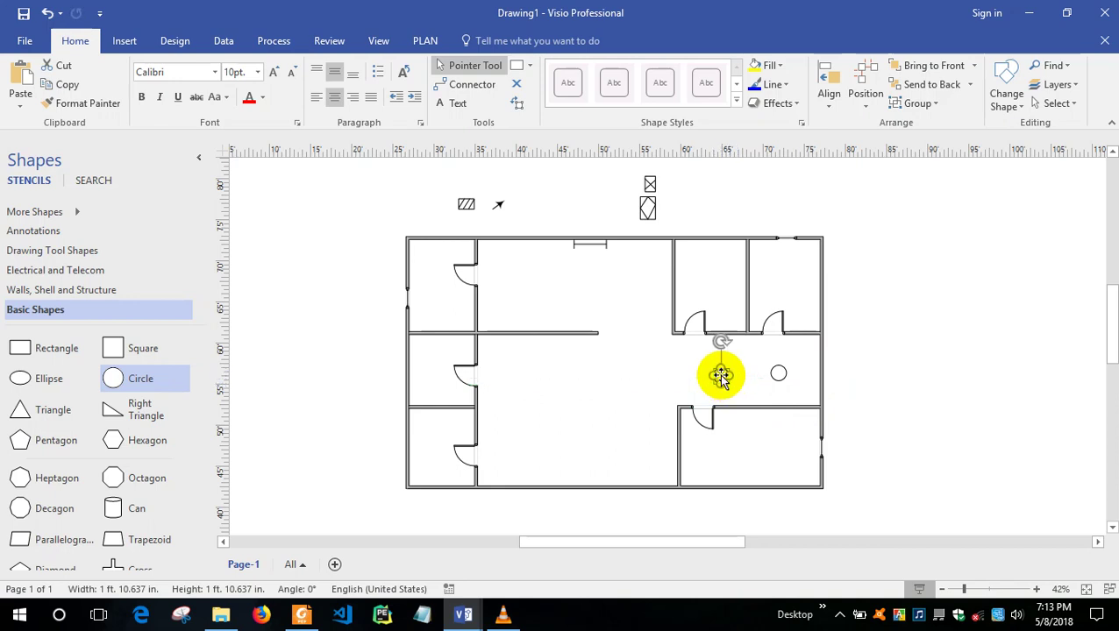
{"action": "left_click", "coordinate": [763, 392]}
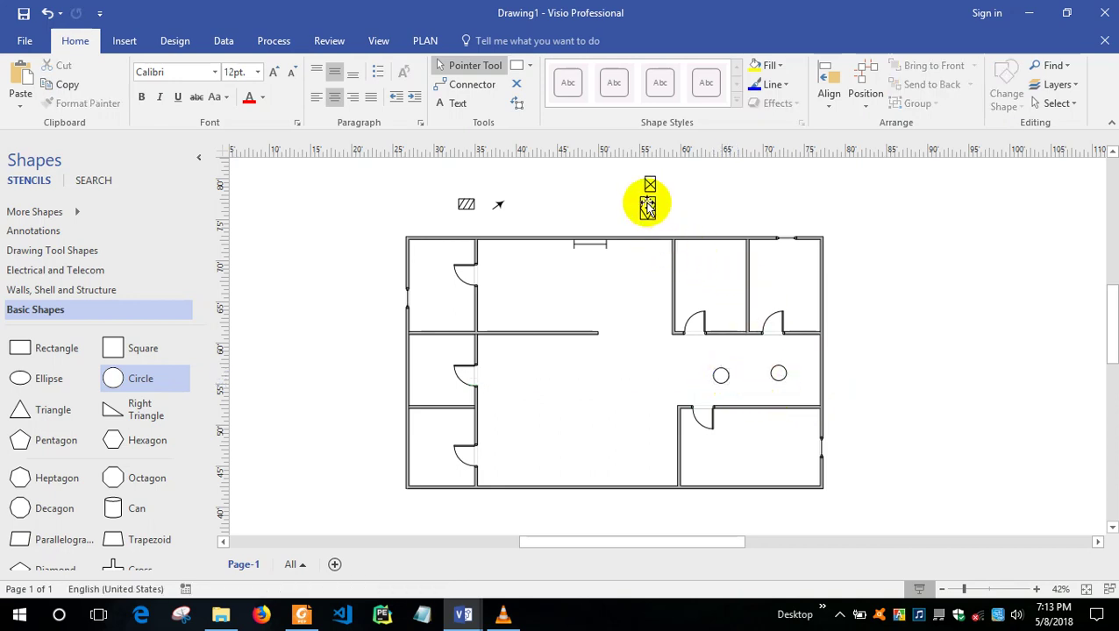
Move the diamond-in-rectangle symbol from above the plan to the right outer wall at the end of the corridor.
{"action": "left_click_drag", "start_coordinate": [653, 212], "coordinate": [815, 367]}
{"action": "left_click", "coordinate": [880, 375]}
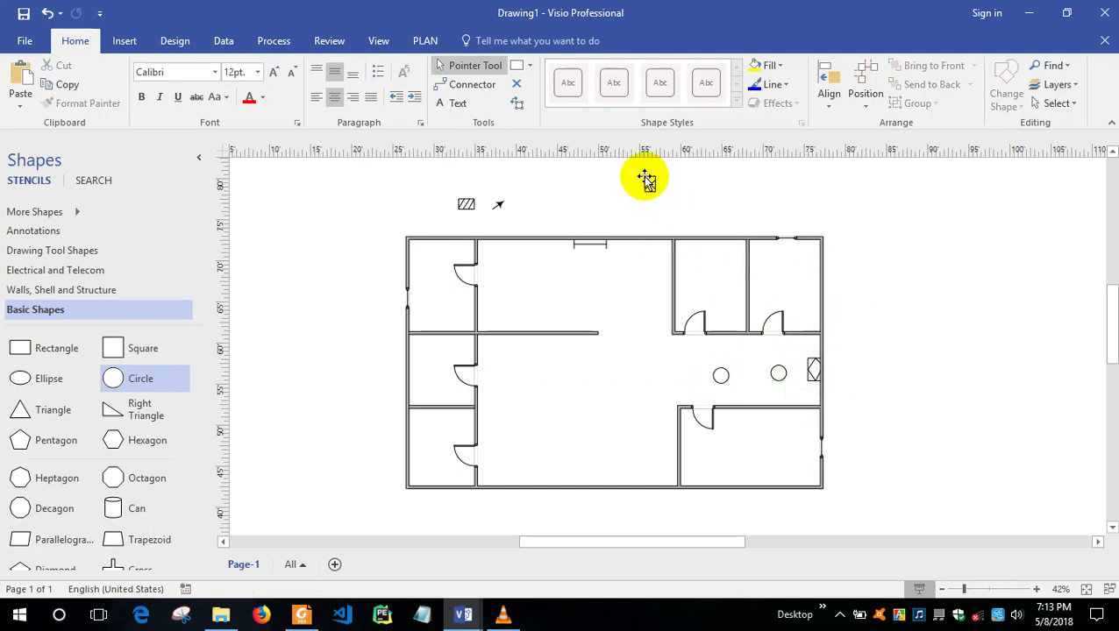
Move the crossed-rectangle symbol from above the plan to the right outer wall, just above the diamond-in-rectangle symbol in the corridor.
{"action": "left_click_drag", "start_coordinate": [645, 179], "coordinate": [814, 376]}
{"action": "left_click", "coordinate": [869, 359]}
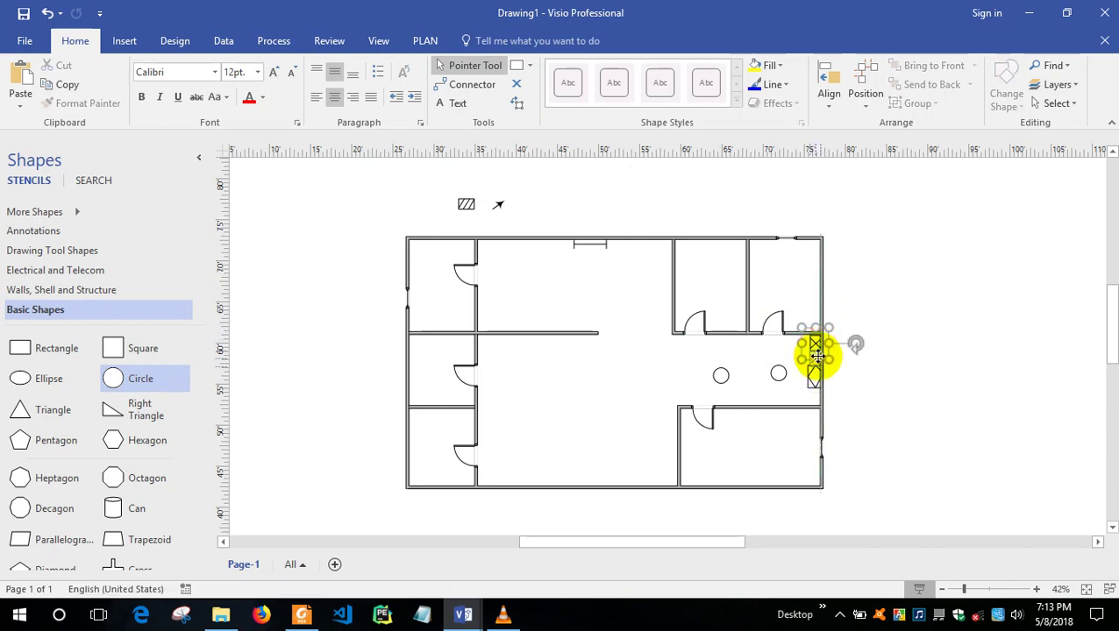
{"action": "left_click", "coordinate": [864, 326]}
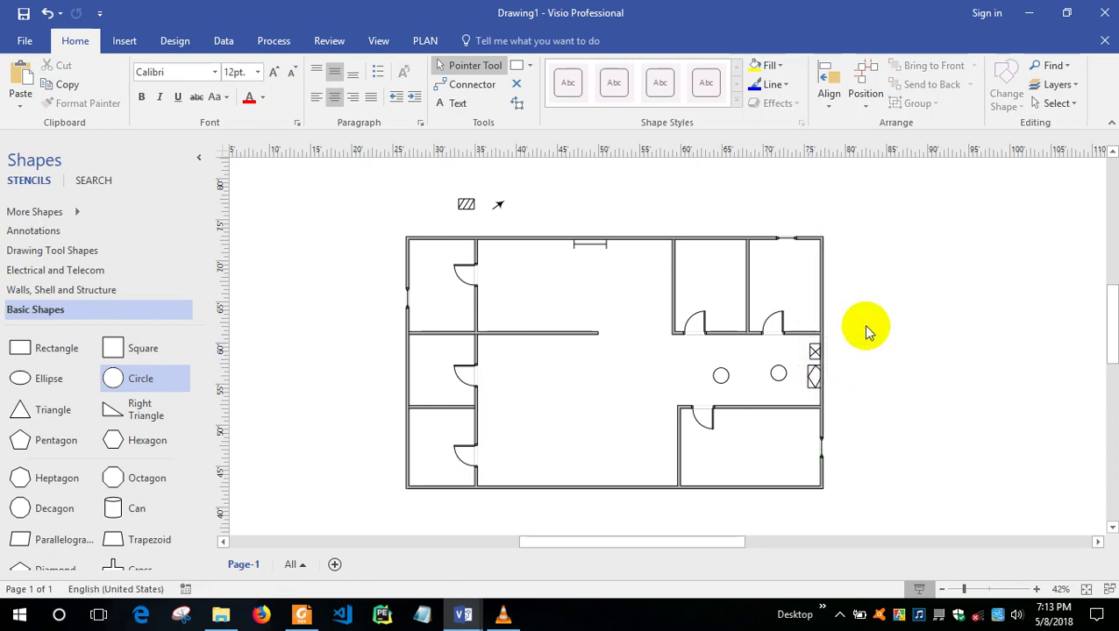
Duplicate the hatched rectangle above the plan, rotate the copy to 90° and place it against the right wall of the large upper room.
{"action": "left_click", "coordinate": [465, 206]}
{"action": "left_click_drag", "start_coordinate": [465, 206], "coordinate": [533, 209]}
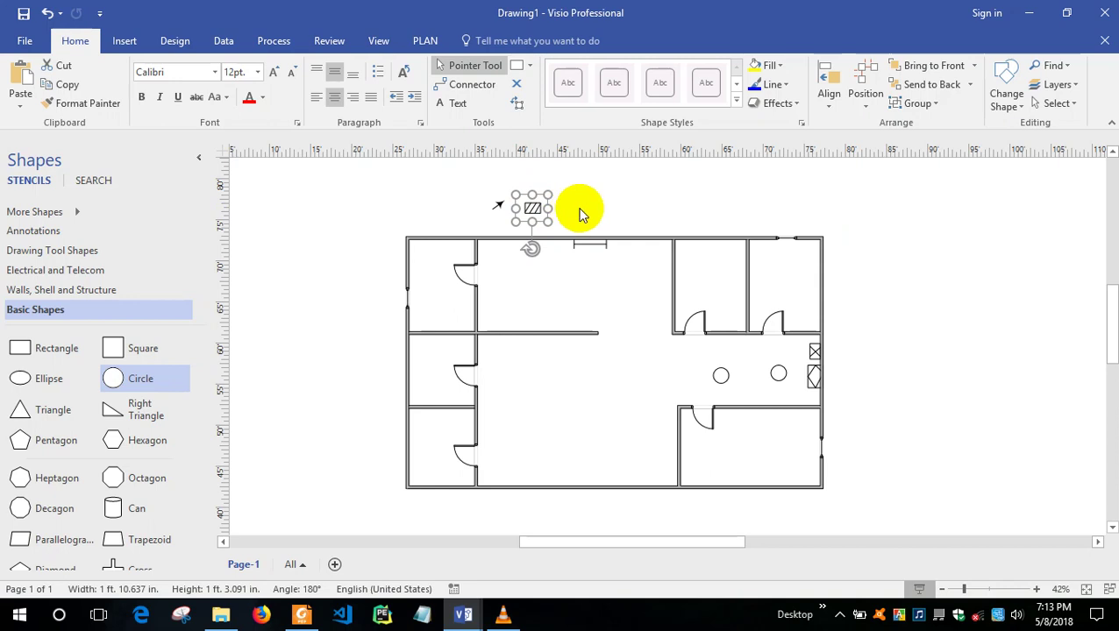
{"action": "key", "text": "ctrl+d"}
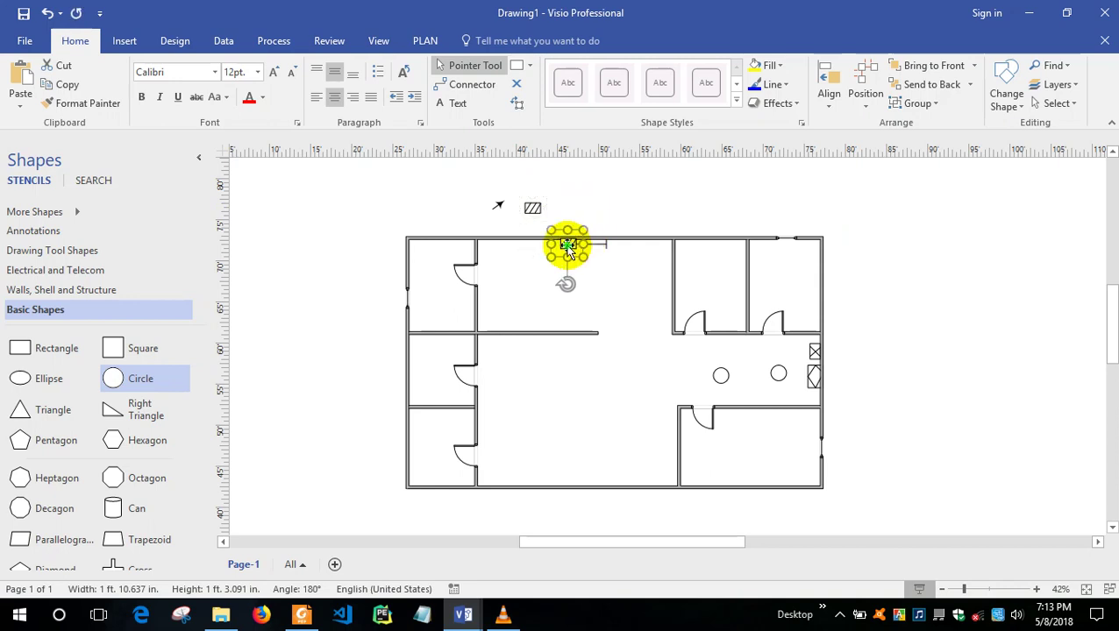
{"action": "mouse_move", "coordinate": [568, 248]}
{"action": "left_mouse_down"}
{"action": "mouse_move", "coordinate": [613, 307]}
{"action": "mouse_move", "coordinate": [660, 287]}
{"action": "mouse_move", "coordinate": [643, 302]}
{"action": "mouse_move", "coordinate": [622, 279]}
{"action": "left_mouse_up"}
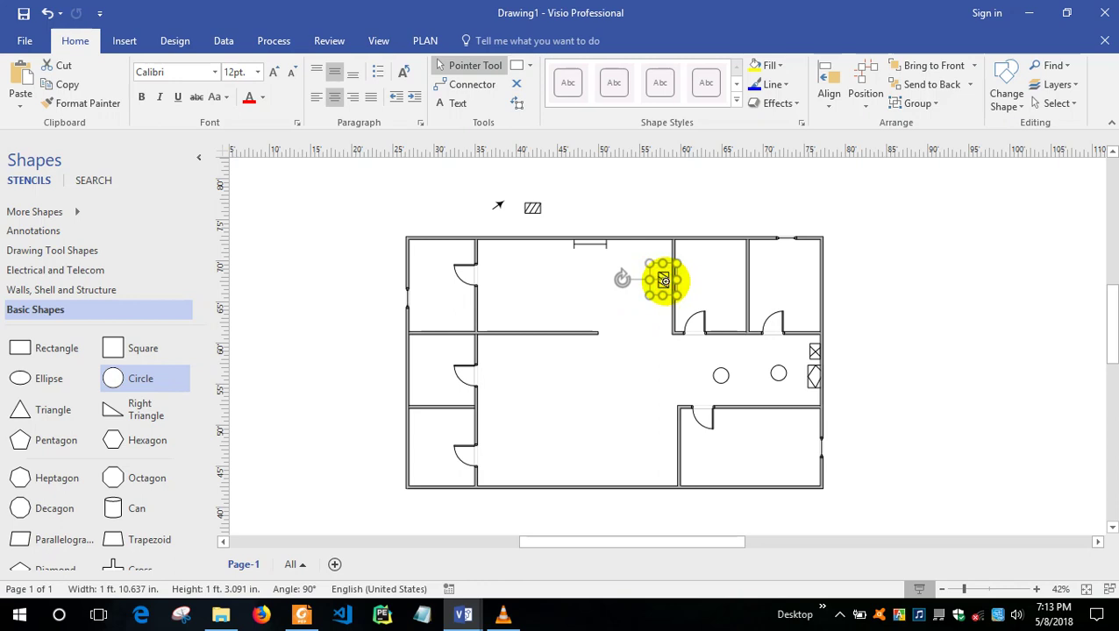
{"action": "mouse_move", "coordinate": [718, 346]}
{"action": "left_mouse_down"}
{"action": "mouse_move", "coordinate": [720, 359]}
{"action": "mouse_move", "coordinate": [672, 280]}
{"action": "left_mouse_up"}
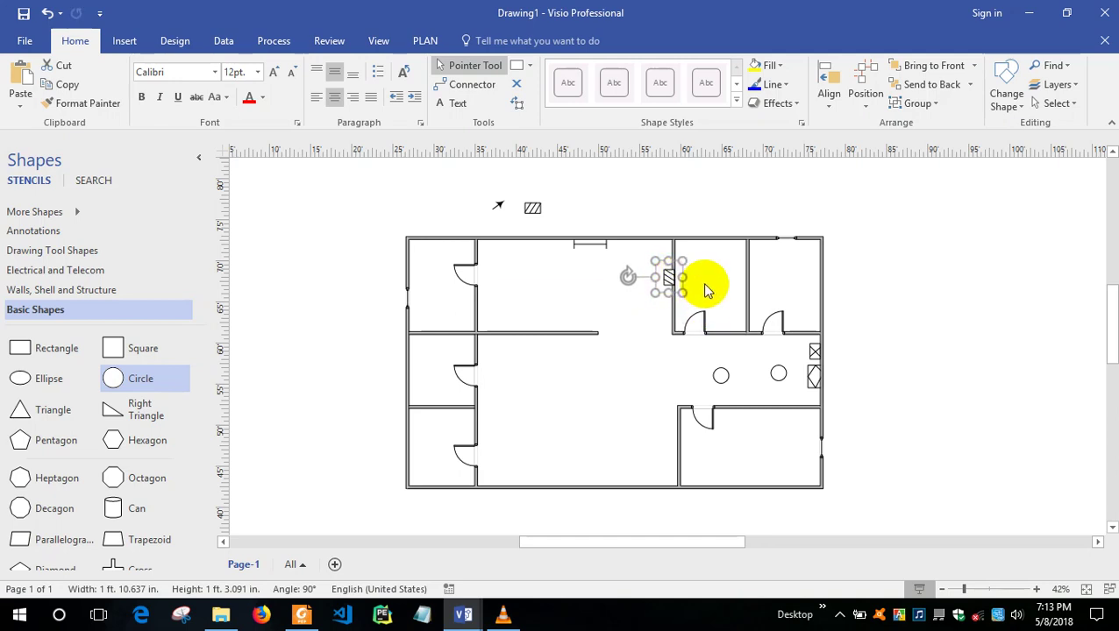
{"action": "left_click", "coordinate": [714, 294]}
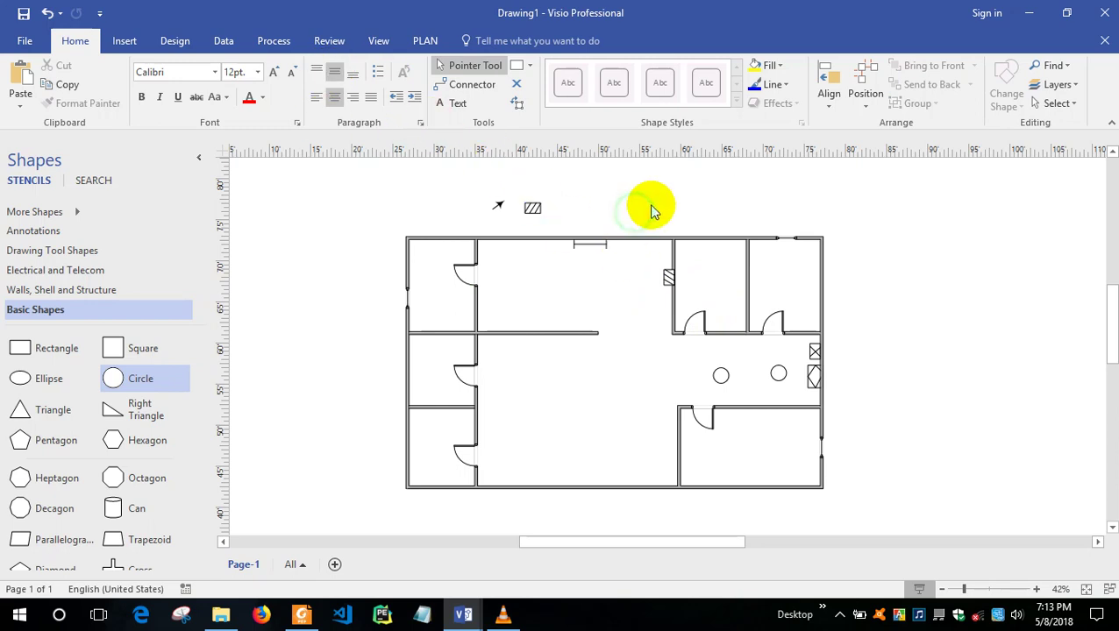
{"action": "left_click", "coordinate": [873, 307]}
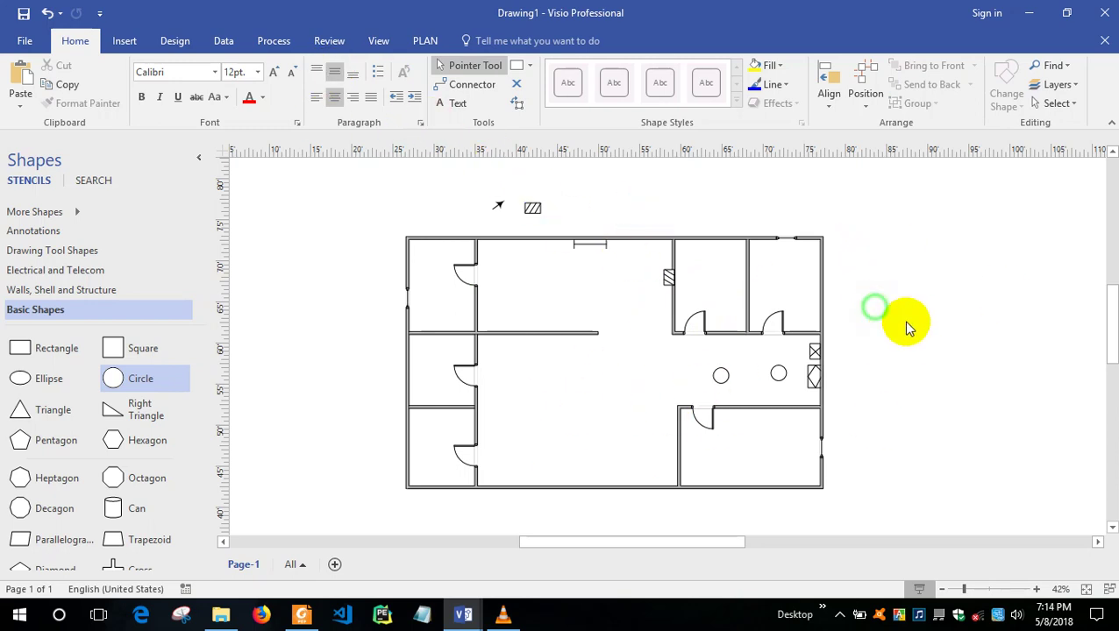
Add a door from the Walls, Shell and Structure stencil to the lower outer wall of the large central room.
{"action": "scroll", "coordinate": [1110, 303], "scroll_direction": "down", "scroll_amount": 1}
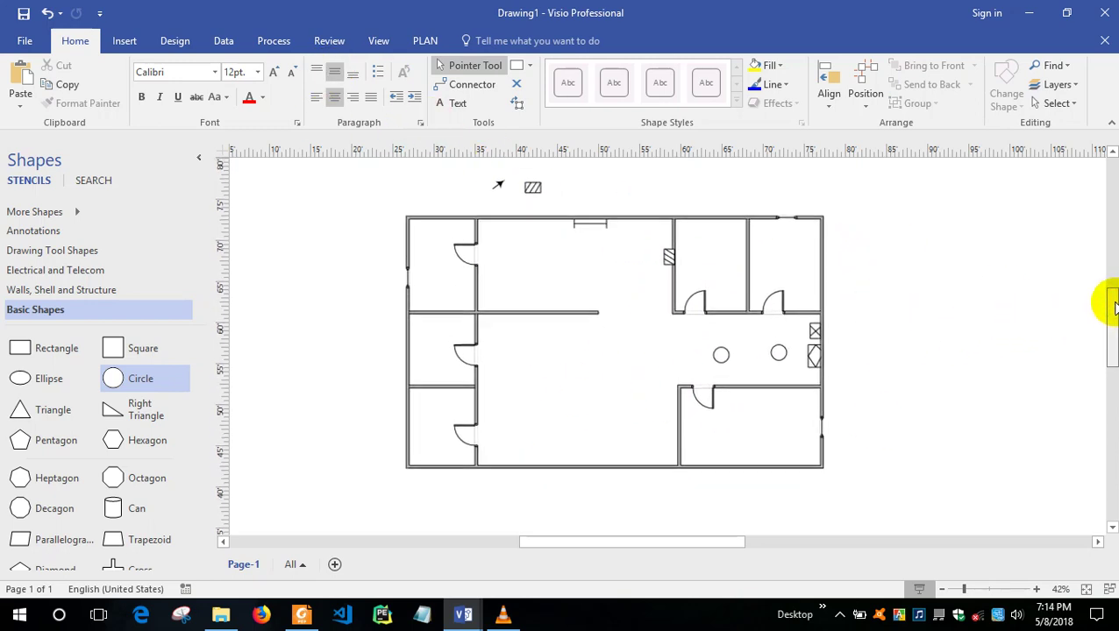
{"action": "left_click", "coordinate": [123, 292]}
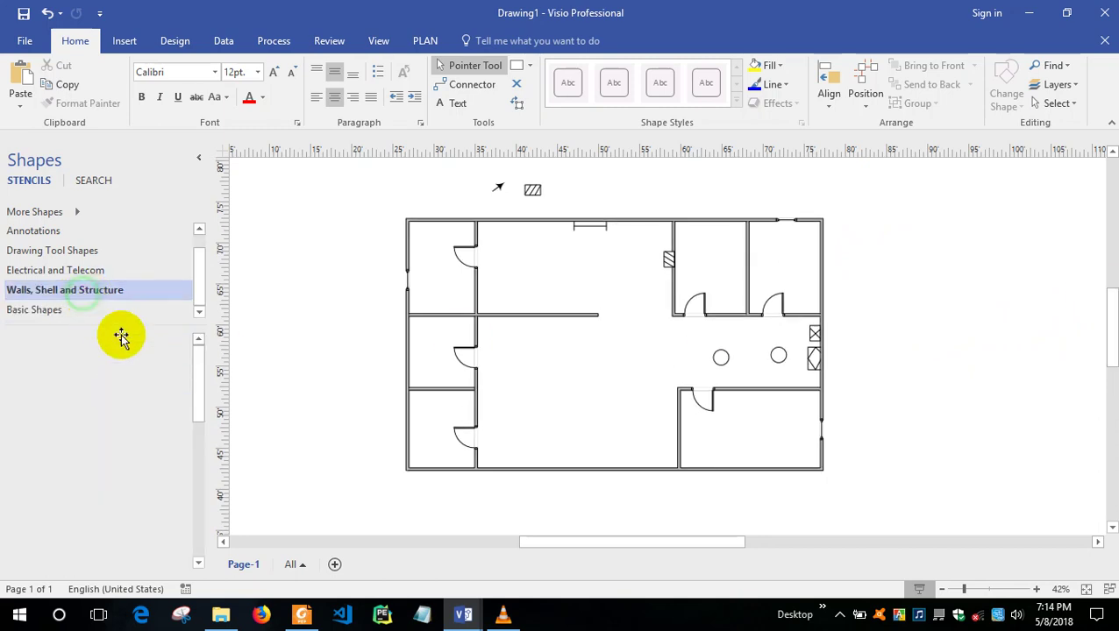
{"action": "left_click", "coordinate": [129, 378]}
{"action": "left_click_drag", "start_coordinate": [344, 441], "coordinate": [565, 465]}
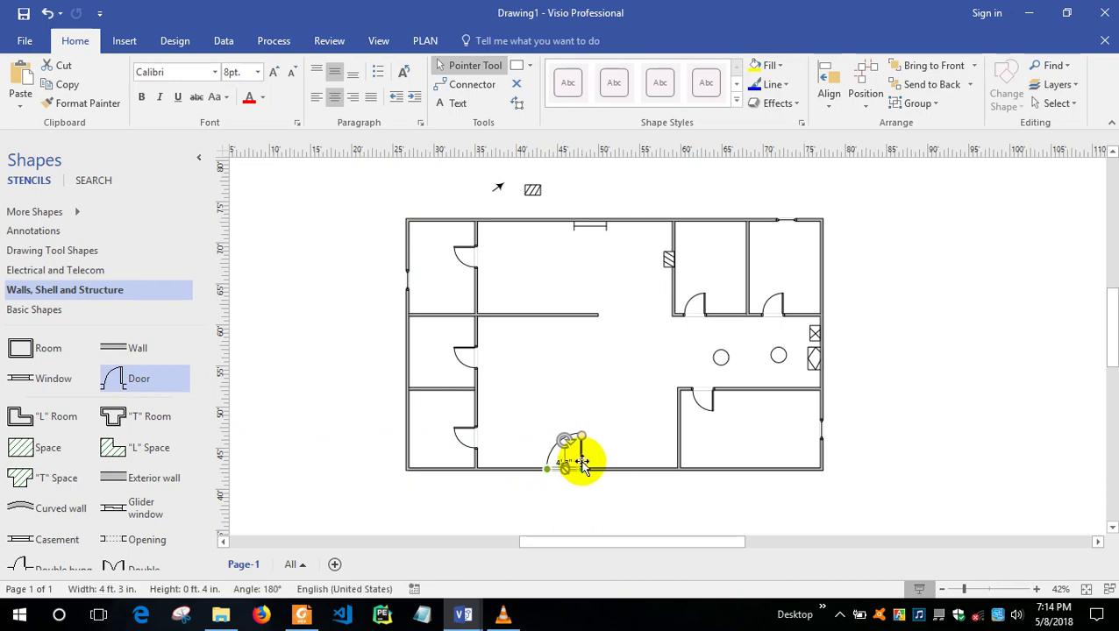
{"action": "right_click", "coordinate": [578, 465]}
{"action": "left_click", "coordinate": [570, 450]}
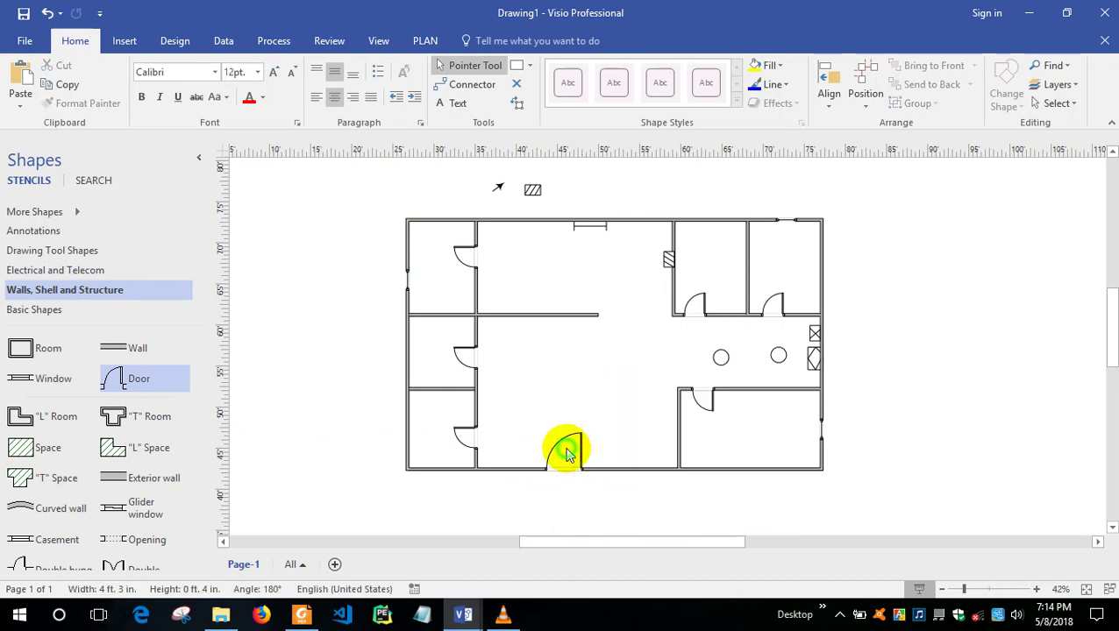
{"action": "right_click", "coordinate": [568, 455]}
{"action": "left_click", "coordinate": [562, 451]}
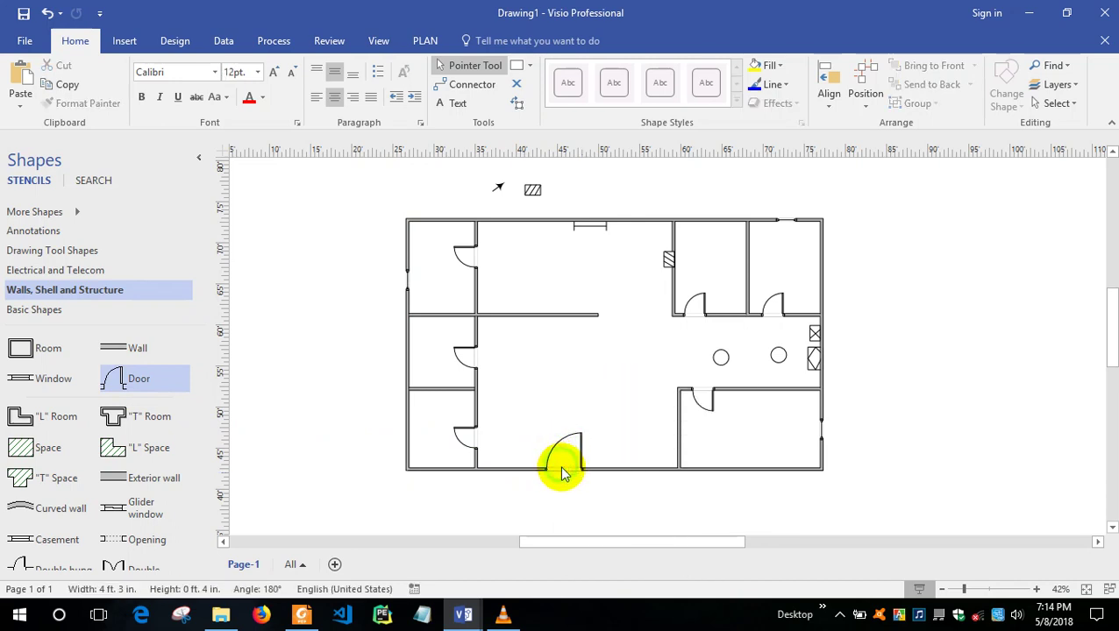
{"action": "scroll", "coordinate": [560, 467], "scroll_direction": "up", "scroll_amount": 4, "text": "ctrl"}
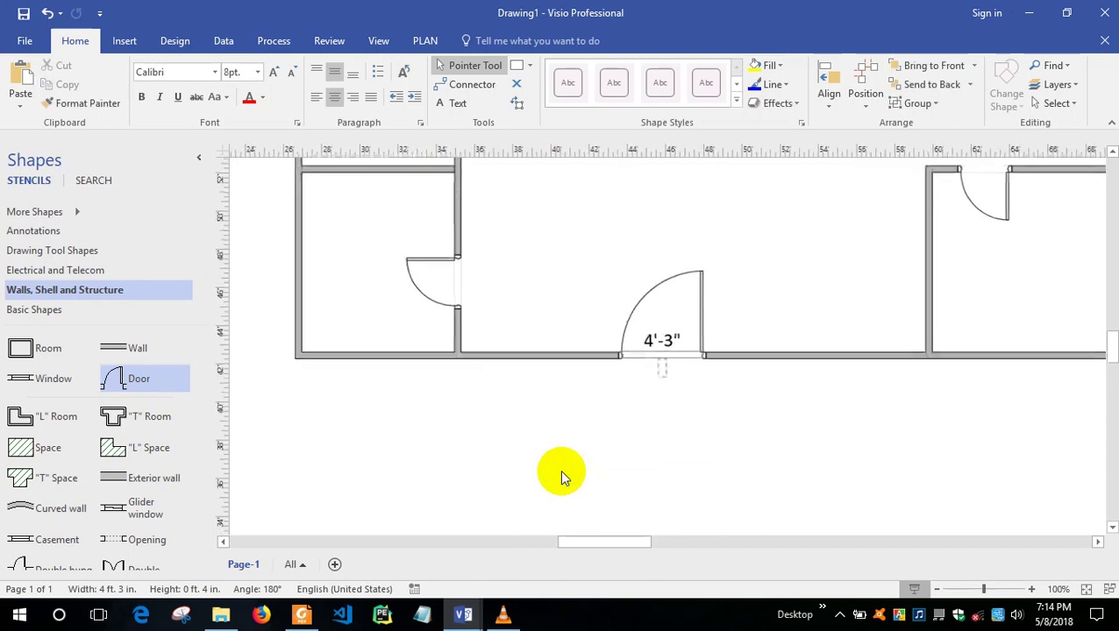
{"action": "left_click", "coordinate": [659, 350]}
{"action": "right_click", "coordinate": [659, 350]}
{"action": "left_click", "coordinate": [637, 325]}
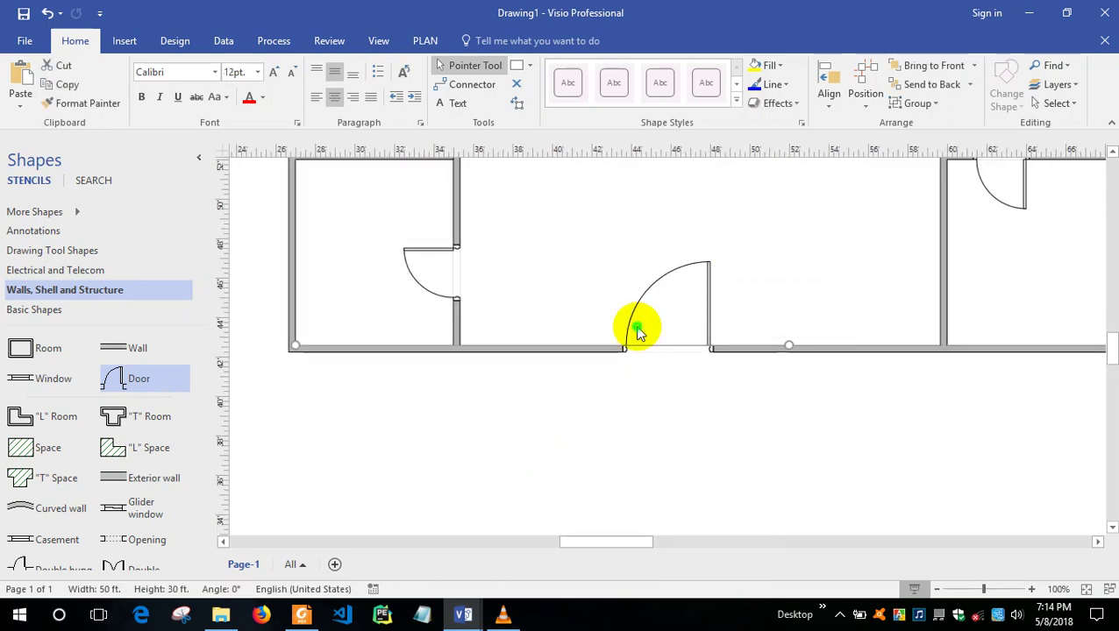
{"action": "right_click", "coordinate": [638, 333]}
{"action": "left_click", "coordinate": [649, 377]}
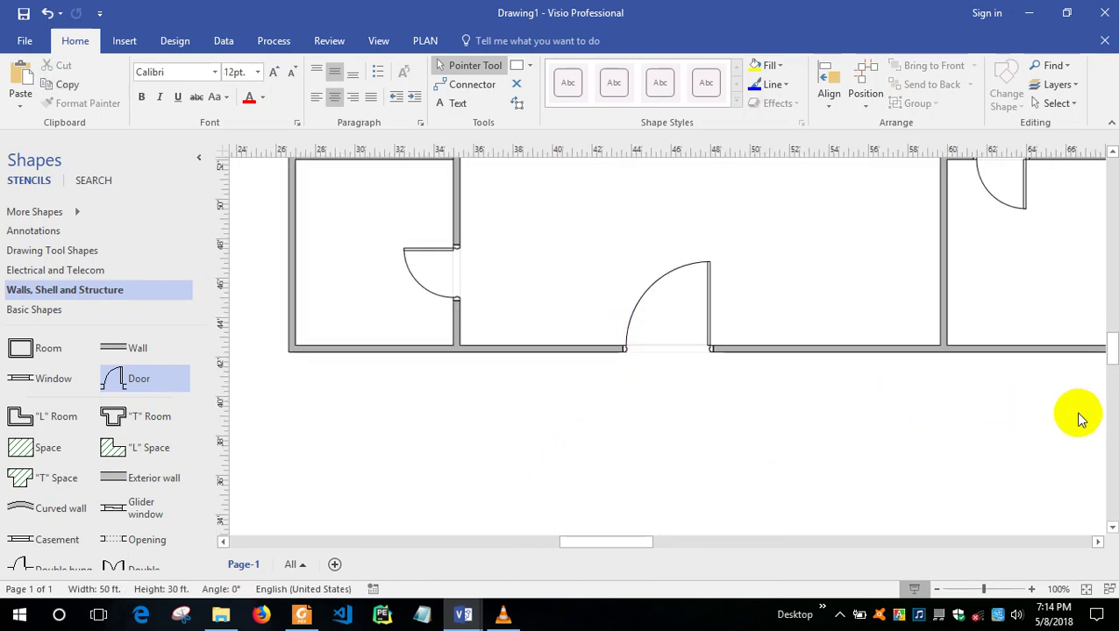
Reverse the in/out opening of the door in the lower outer wall so that it swings outside the building.
{"action": "scroll", "coordinate": [1107, 350], "scroll_direction": "up", "scroll_amount": 3}
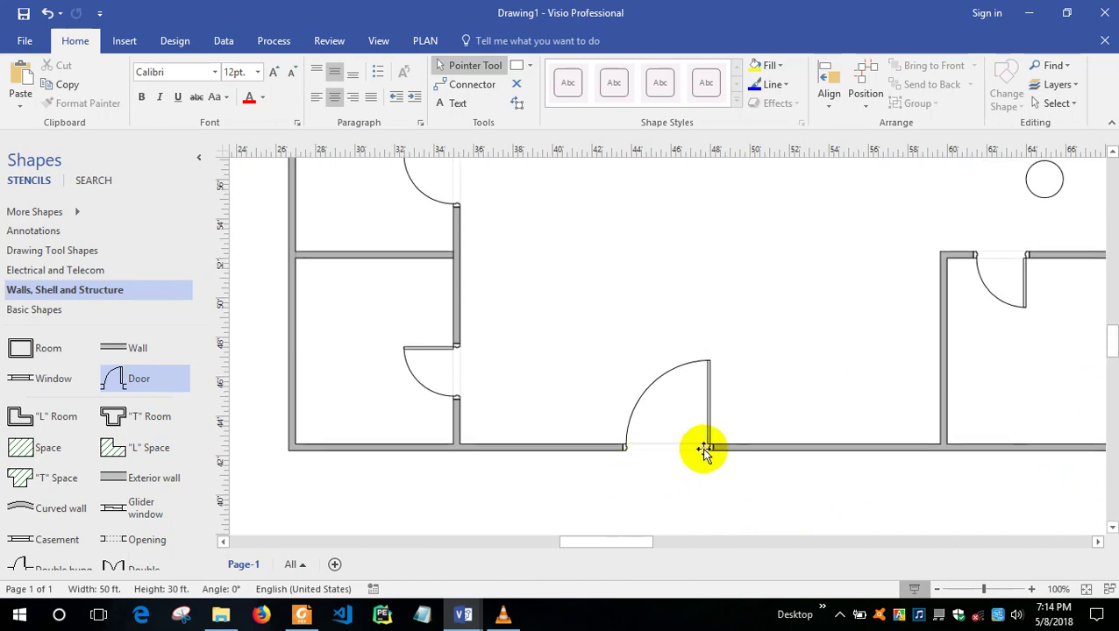
{"action": "left_click", "coordinate": [705, 450]}
{"action": "right_click", "coordinate": [706, 450]}
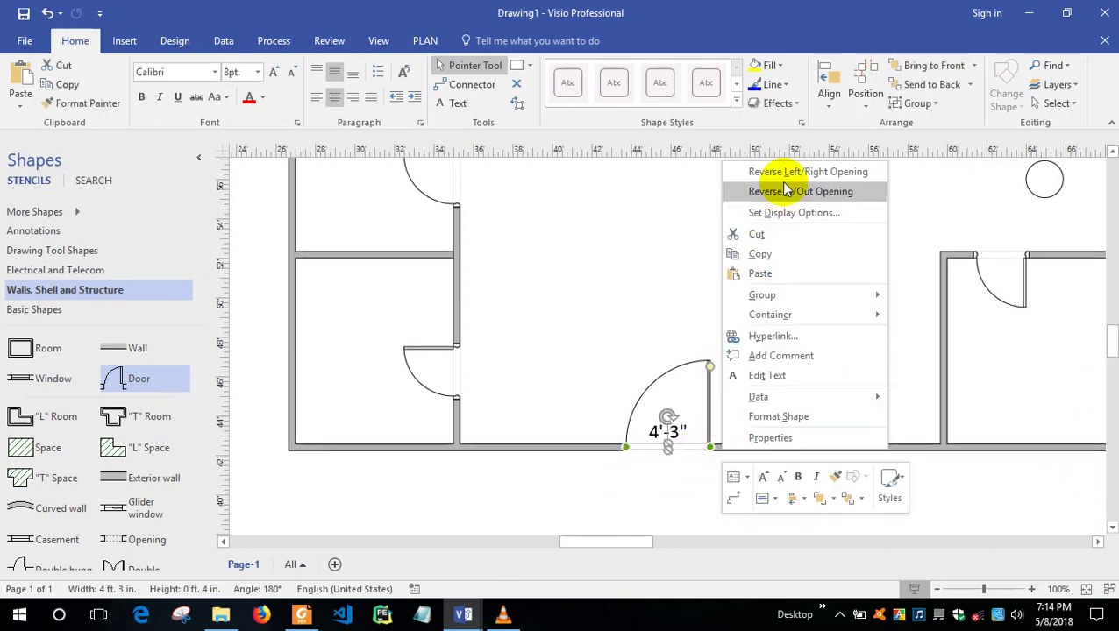
{"action": "left_click", "coordinate": [786, 190]}
{"action": "left_click", "coordinate": [939, 590]}
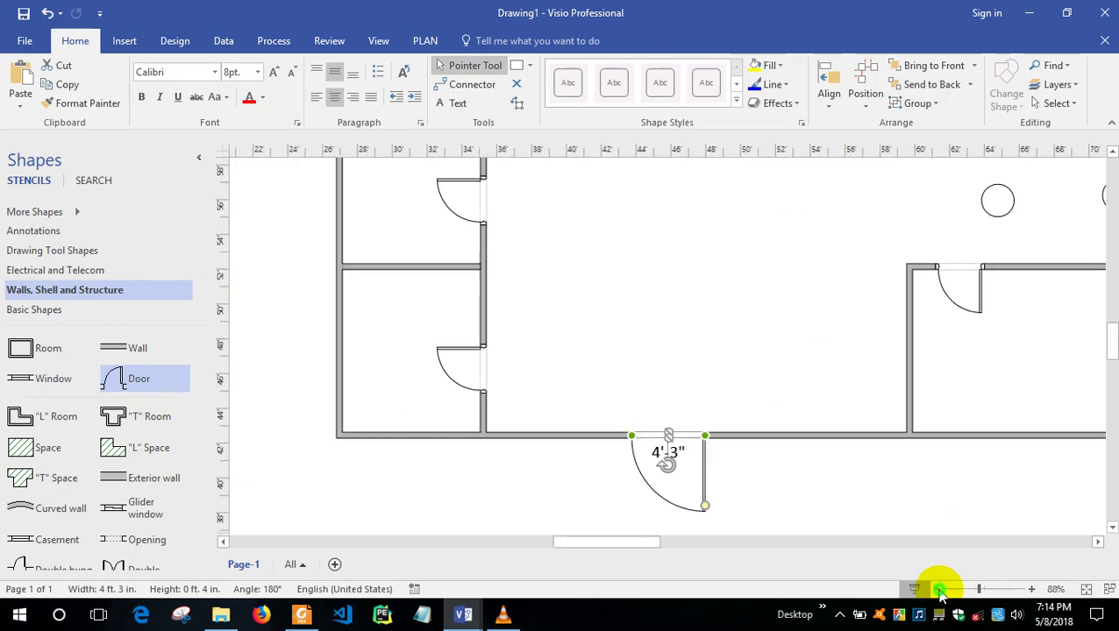
{"action": "left_click", "coordinate": [939, 590]}
{"action": "left_click", "coordinate": [938, 590]}
{"action": "mouse_move", "coordinate": [1112, 362]}
{"action": "left_mouse_down"}
{"action": "mouse_move", "coordinate": [1112, 325]}
{"action": "mouse_move", "coordinate": [1109, 342]}
{"action": "left_mouse_up"}
{"action": "left_click", "coordinate": [936, 343]}
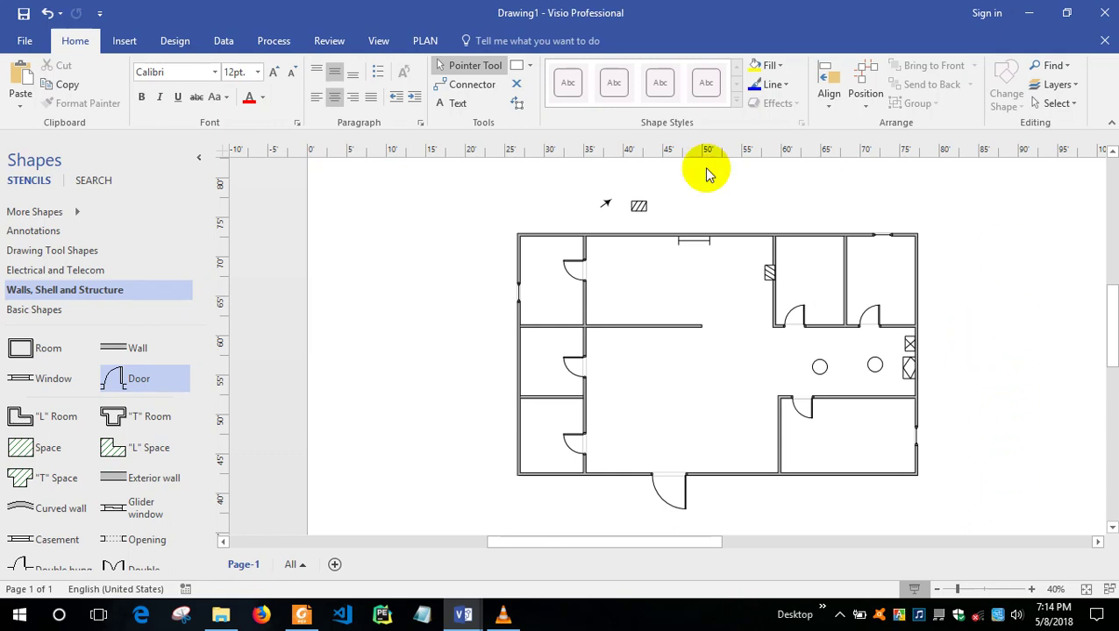
{"action": "left_click", "coordinate": [739, 201]}
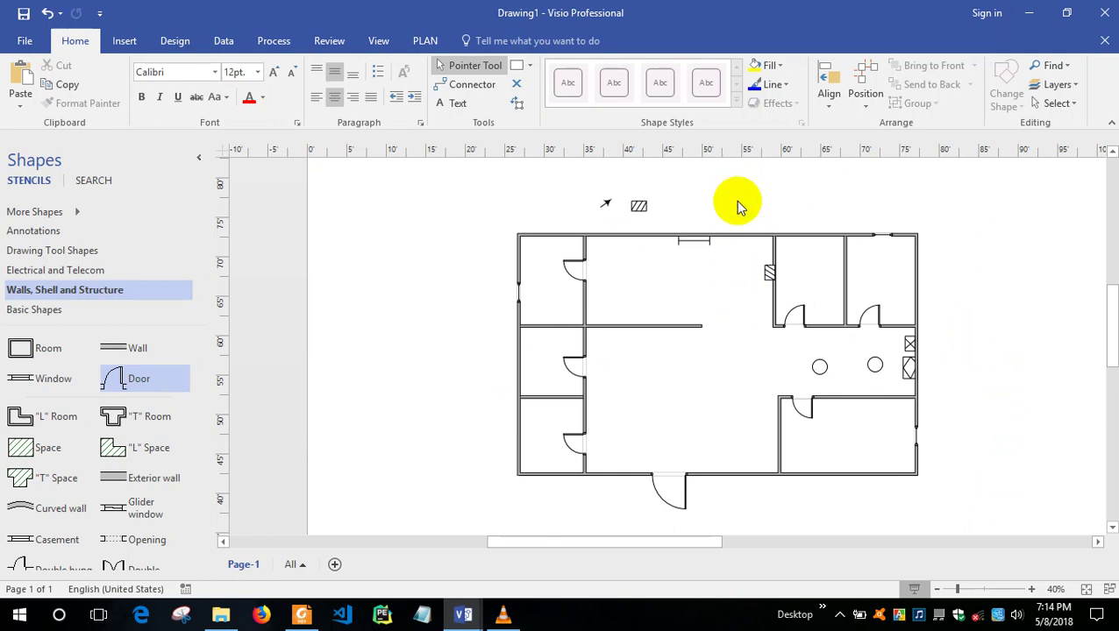
Switch to the open FloorPlan.vsdx drawing and bring its whole floor plan into view.
{"action": "mouse_move", "coordinate": [480, 628]}
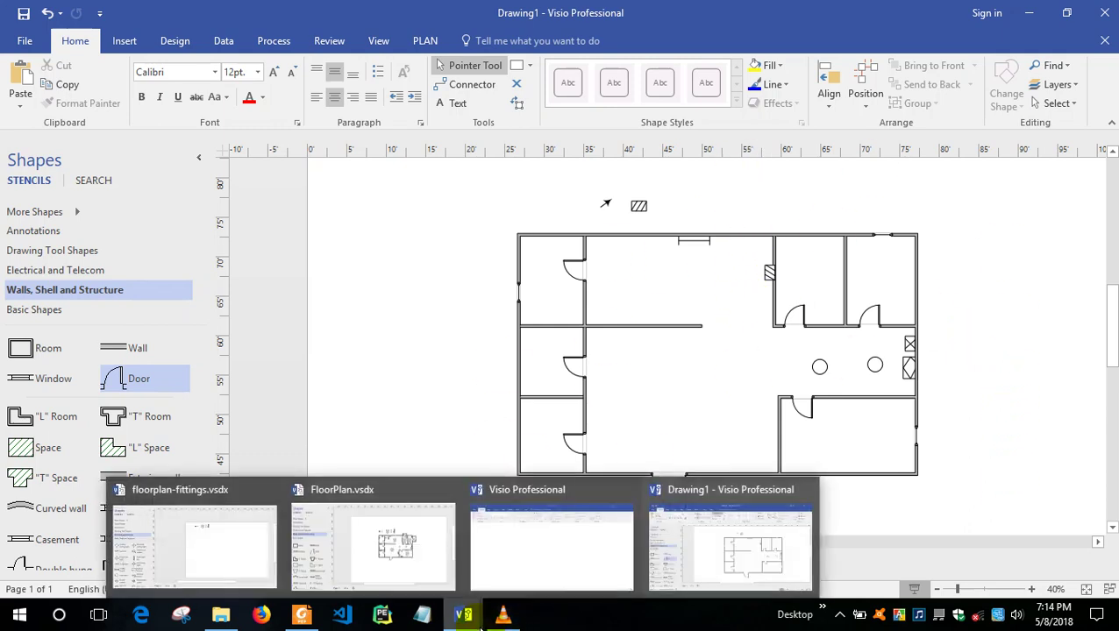
{"action": "left_click", "coordinate": [390, 576]}
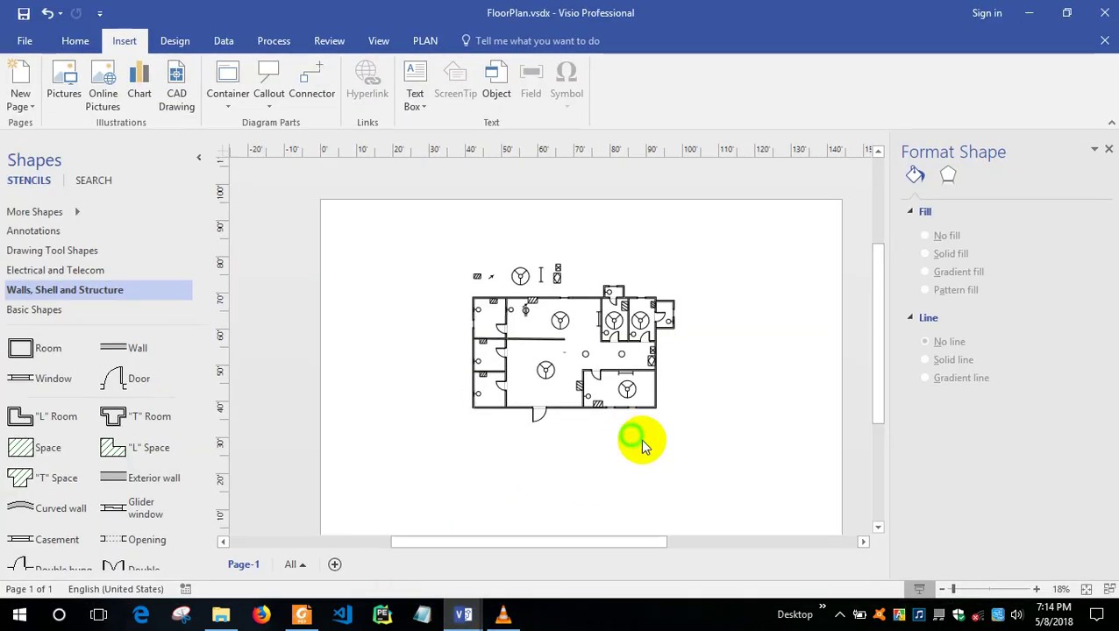
{"action": "left_click", "coordinate": [1036, 589]}
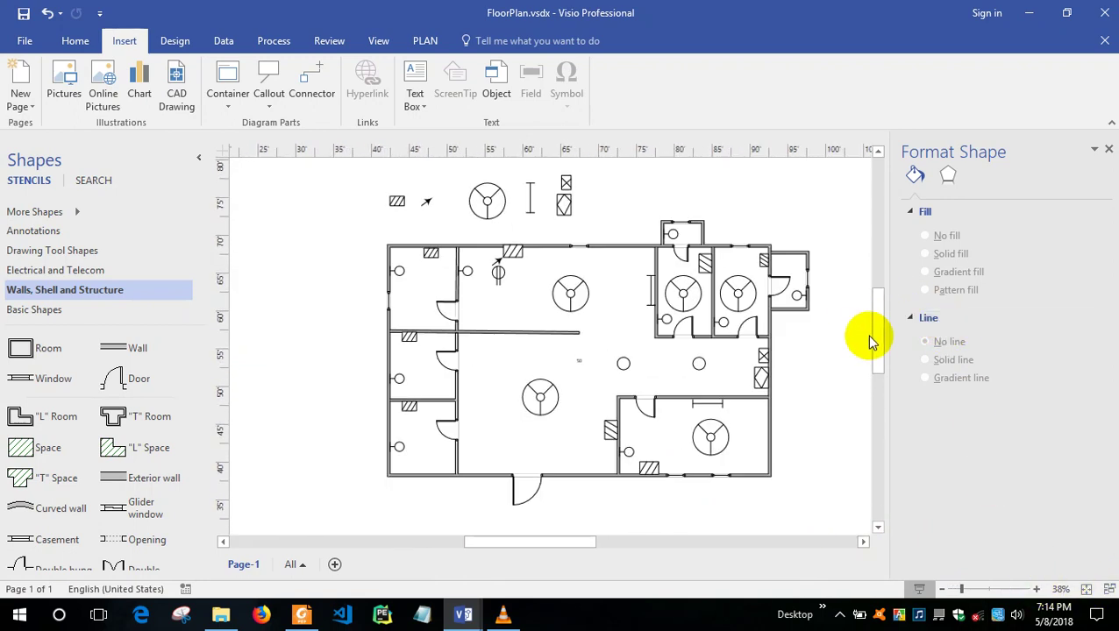
{"action": "left_click_drag", "start_coordinate": [875, 345], "coordinate": [874, 337]}
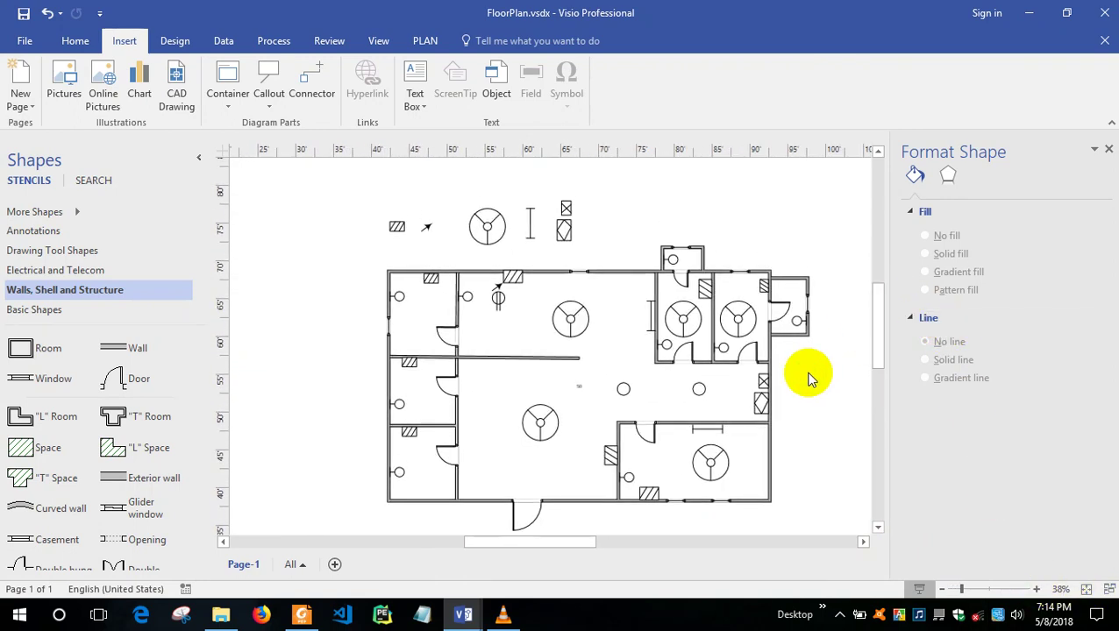
Save a copy of the floor plan to the Desktop in AutoCAD Drawing (*.dwg) format as FloorPlan.dwg.
{"action": "left_click", "coordinate": [25, 44]}
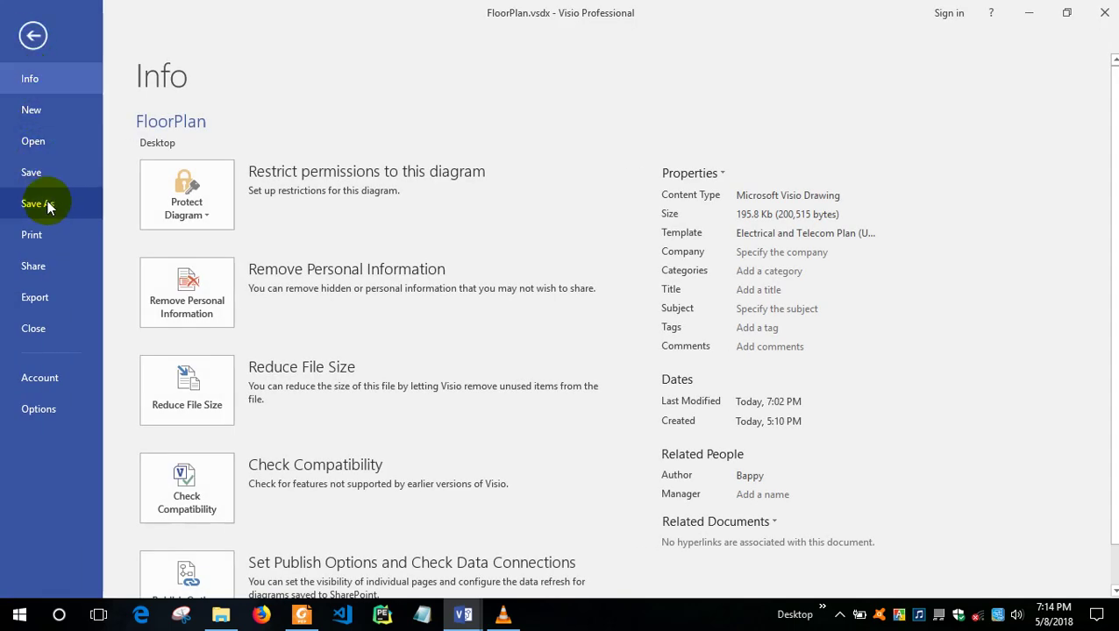
{"action": "left_click", "coordinate": [38, 204]}
{"action": "left_click", "coordinate": [193, 178]}
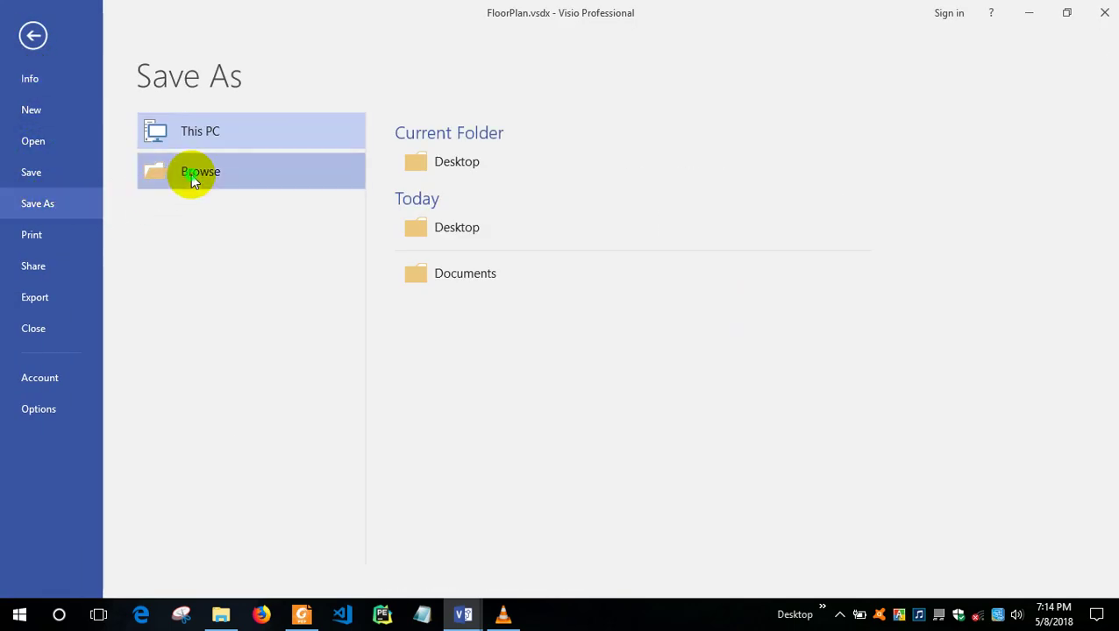
{"action": "left_click_drag", "start_coordinate": [324, 14], "coordinate": [628, 78]}
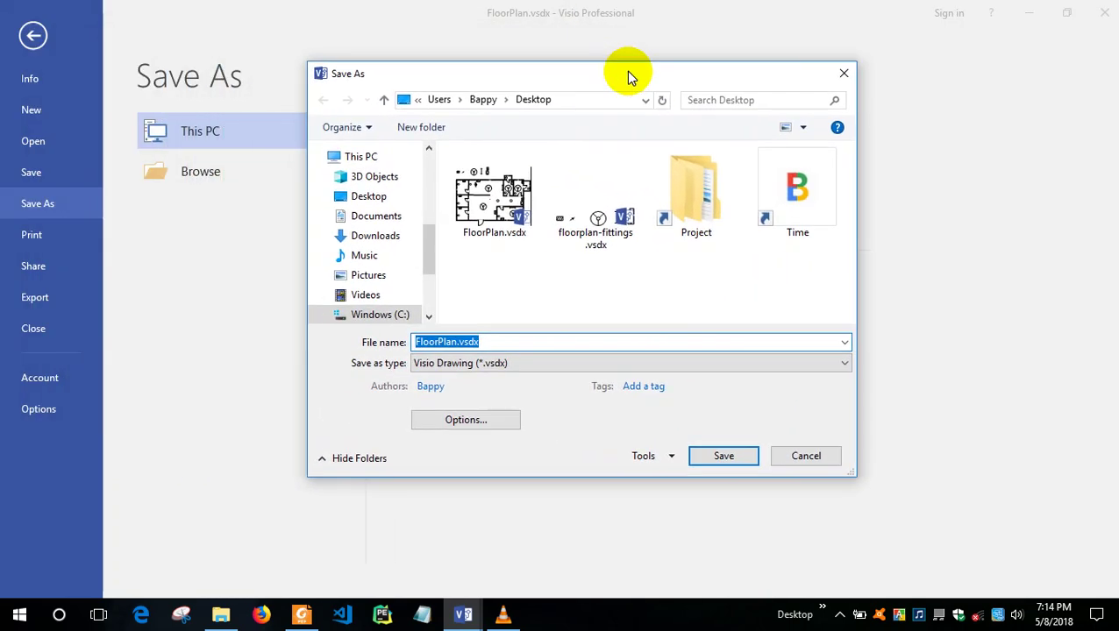
{"action": "left_click", "coordinate": [582, 367]}
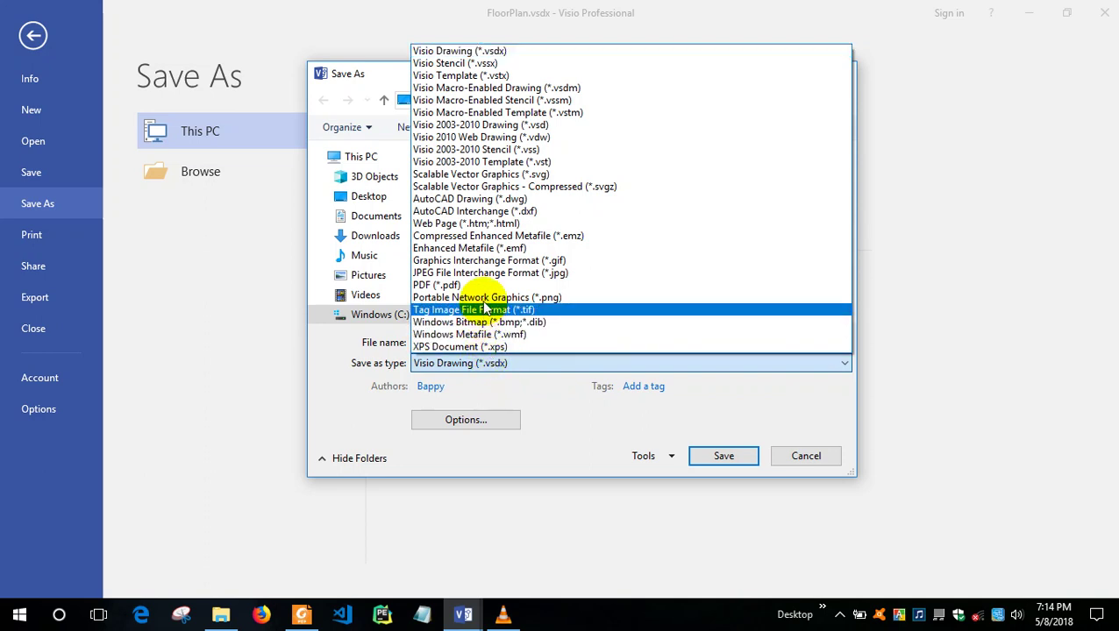
{"action": "left_click", "coordinate": [648, 201]}
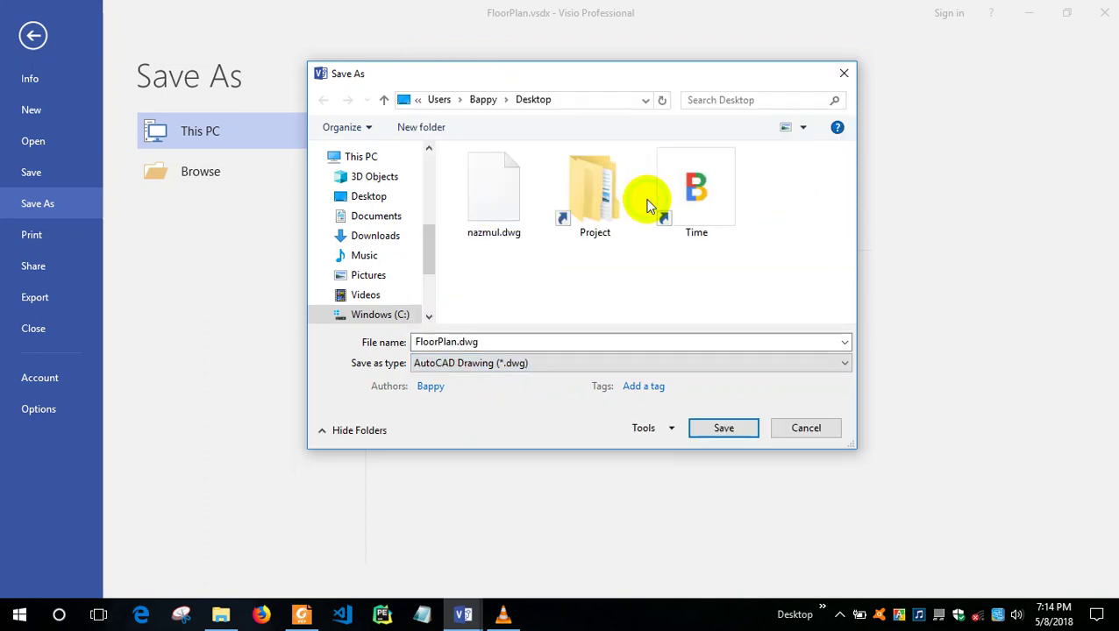
{"action": "left_click", "coordinate": [554, 348]}
{"action": "left_click", "coordinate": [561, 346]}
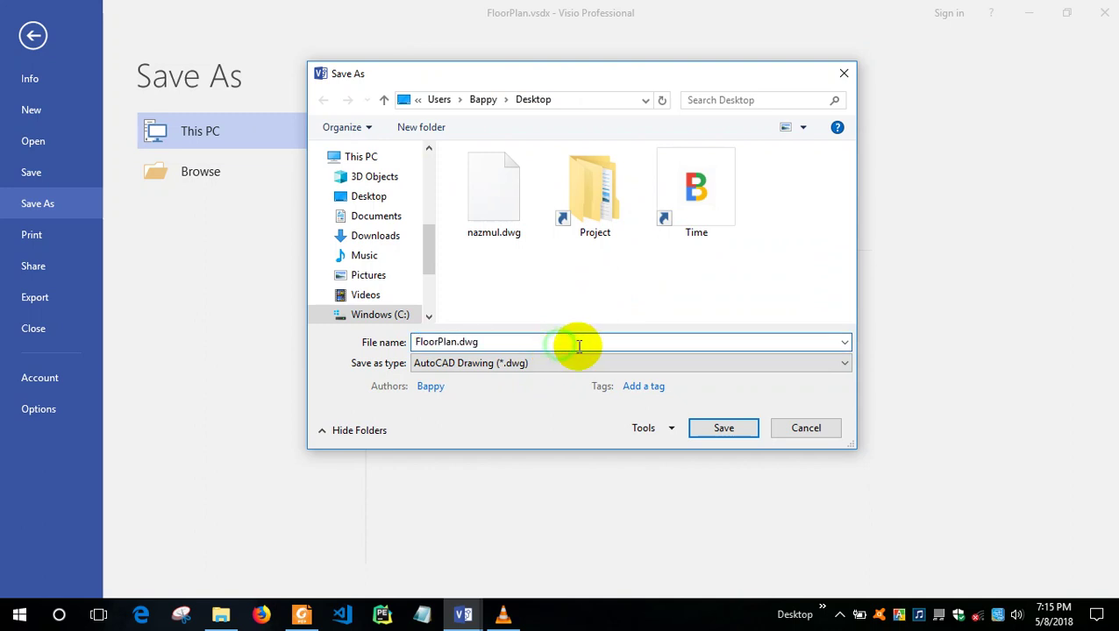
{"action": "left_click", "coordinate": [719, 432]}
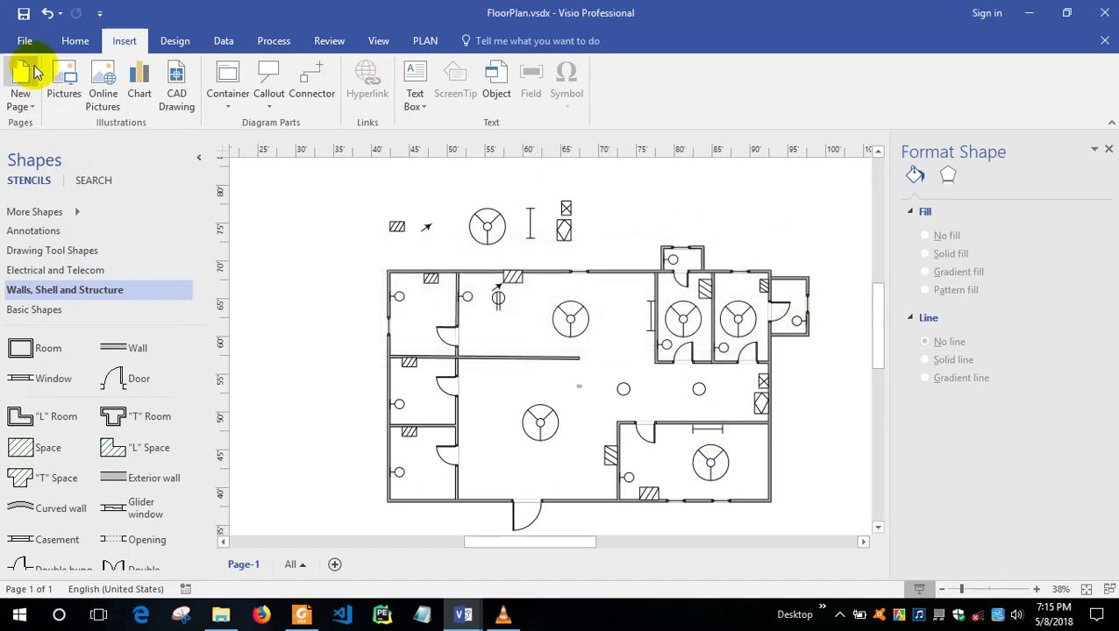
Create a new drawing from the Electrical and Telecom Plan template.
{"action": "left_click", "coordinate": [24, 40]}
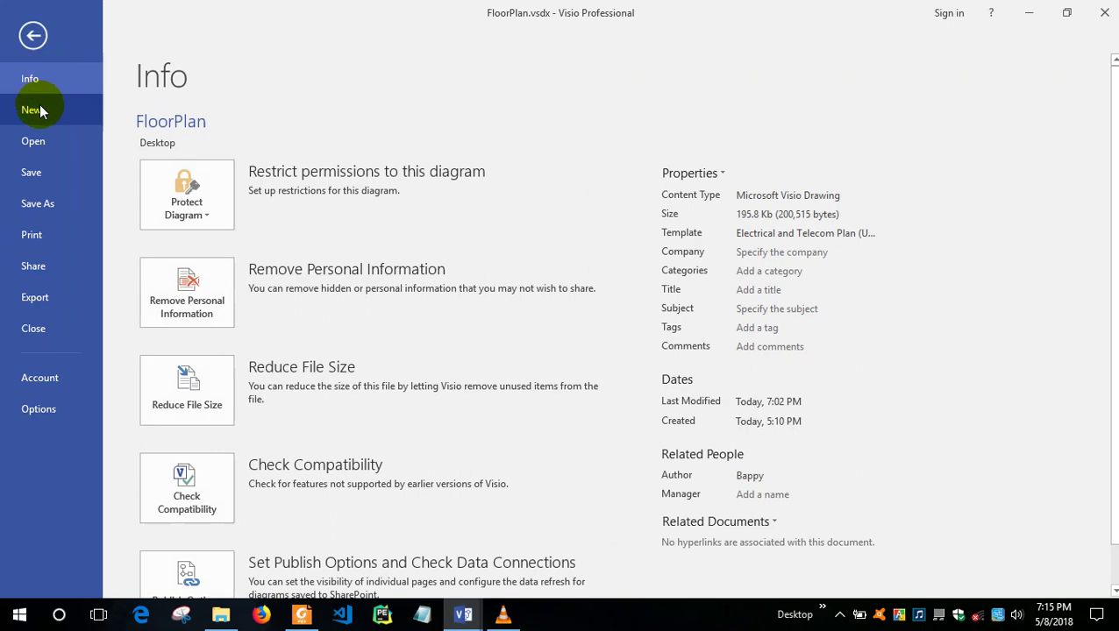
{"action": "left_click", "coordinate": [35, 109]}
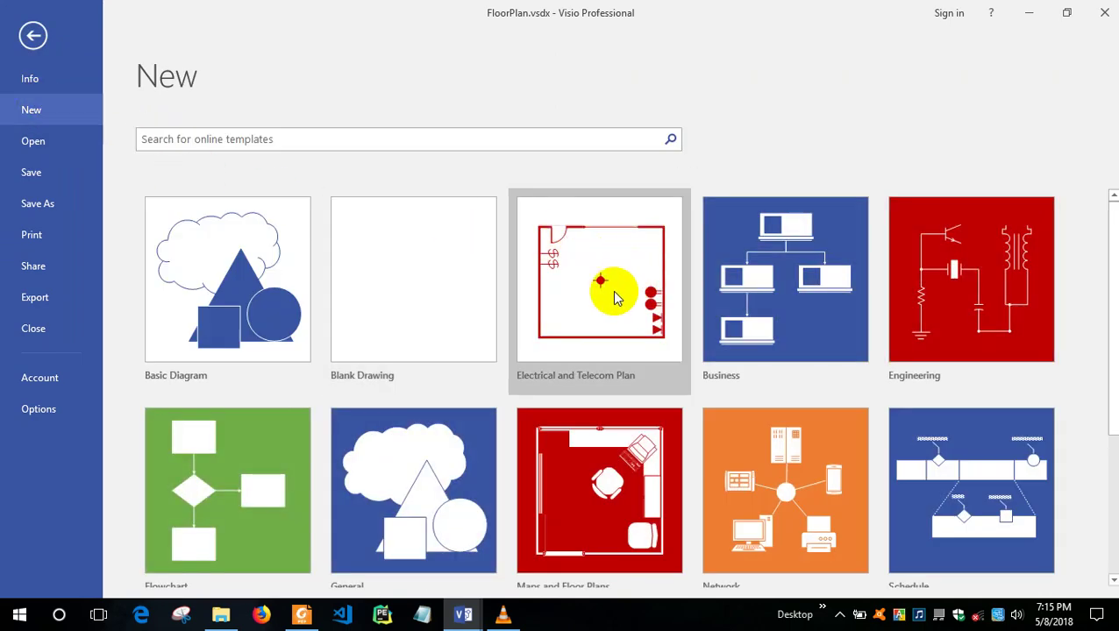
{"action": "left_click", "coordinate": [614, 299]}
{"action": "left_click", "coordinate": [625, 402]}
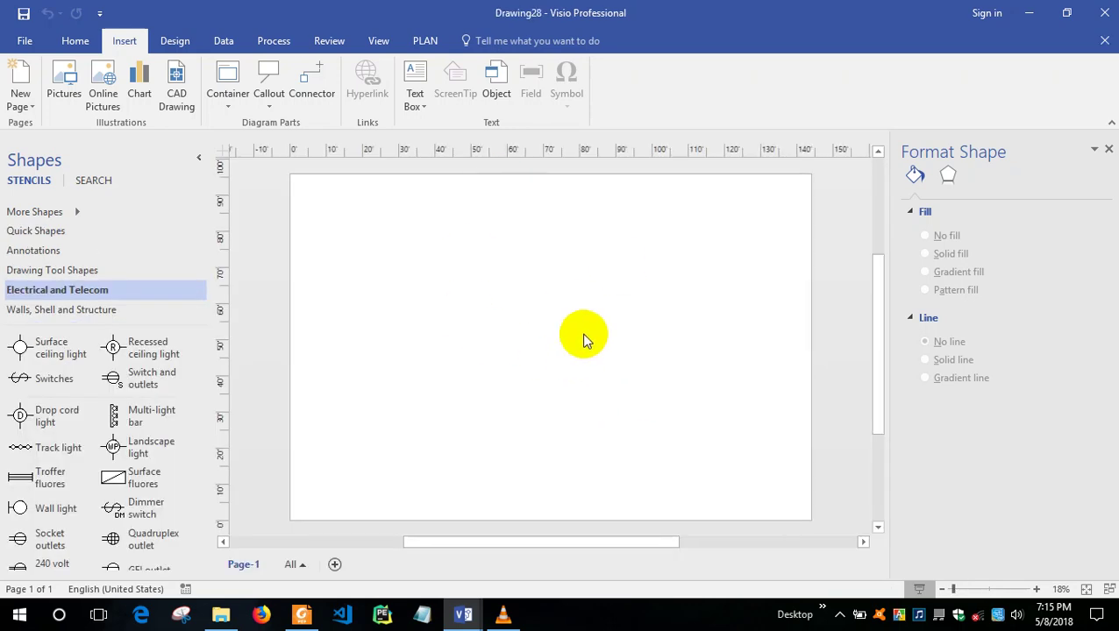
Switch to the FloorPlan.vsdx drawing and copy the whole floor plan together with the loose equipment symbols above it.
{"action": "scroll", "coordinate": [879, 315], "scroll_direction": "down", "scroll_amount": 1}
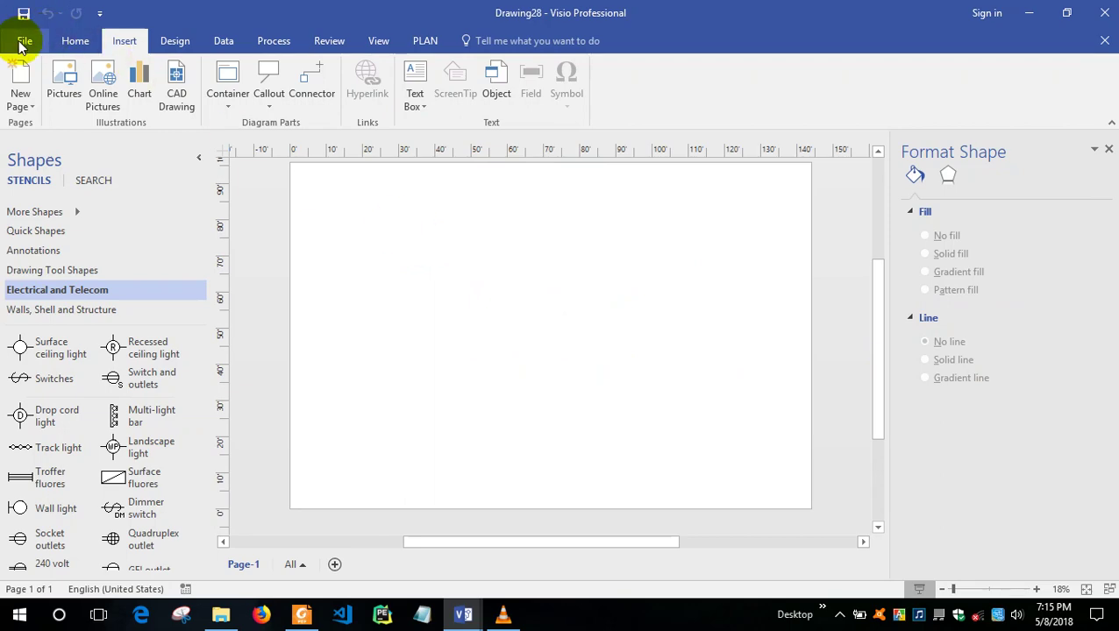
{"action": "mouse_move", "coordinate": [461, 609]}
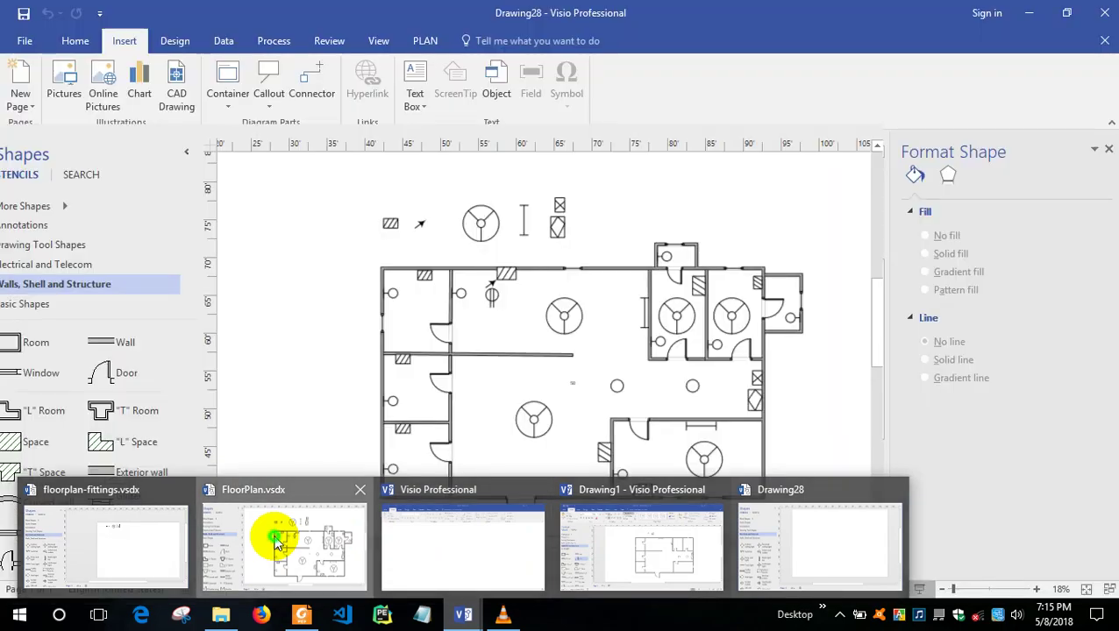
{"action": "left_click", "coordinate": [274, 537]}
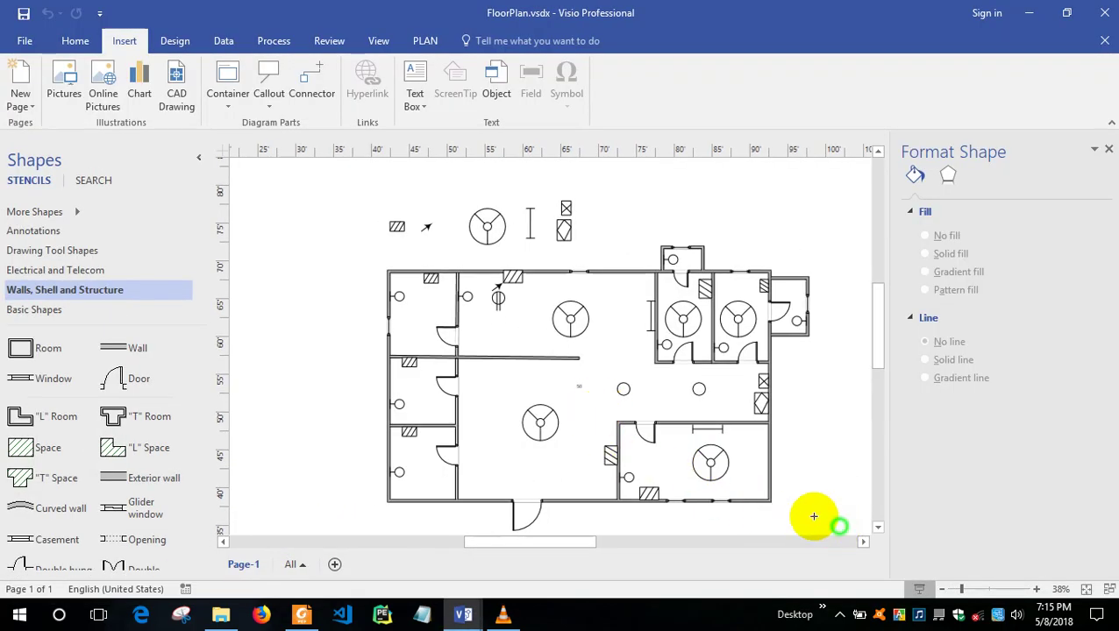
{"action": "left_click_drag", "start_coordinate": [814, 517], "coordinate": [352, 243]}
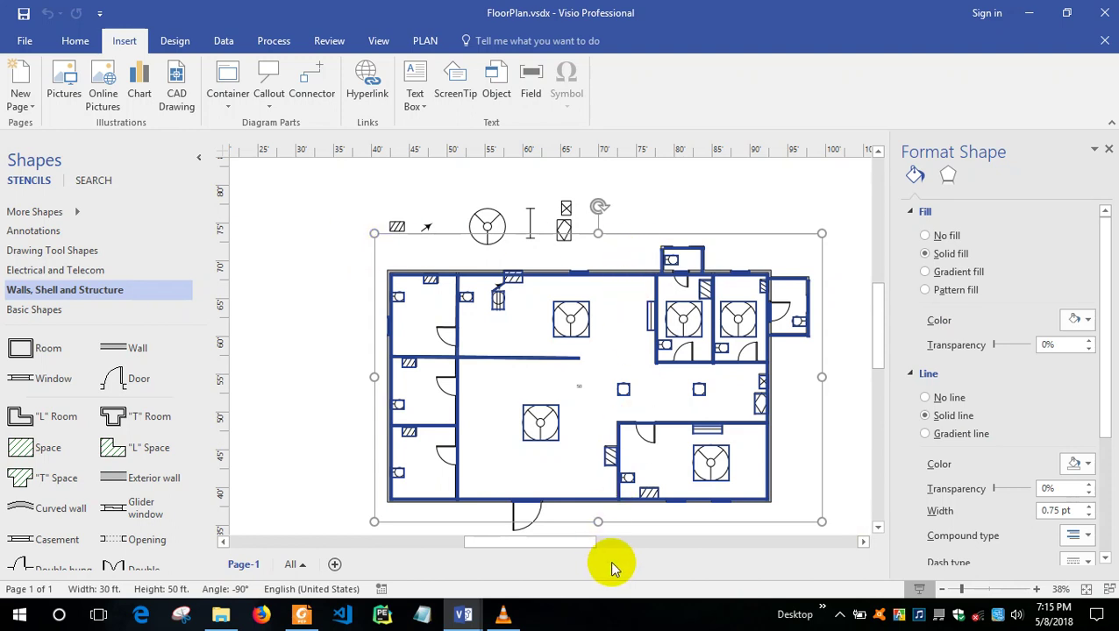
{"action": "left_click", "coordinate": [310, 445]}
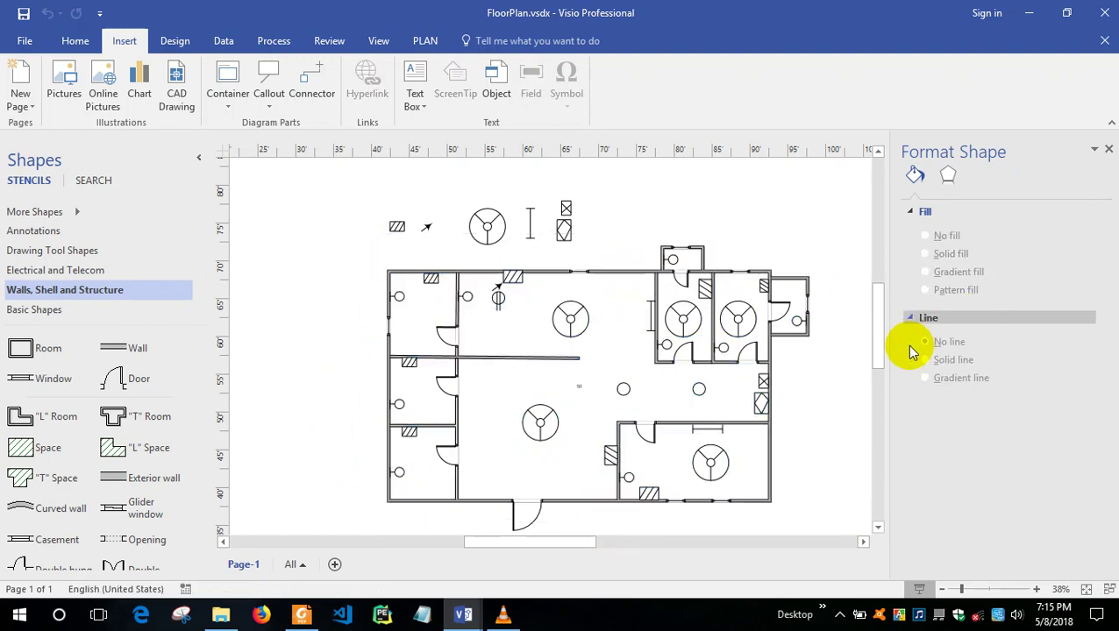
{"action": "left_click", "coordinate": [943, 590]}
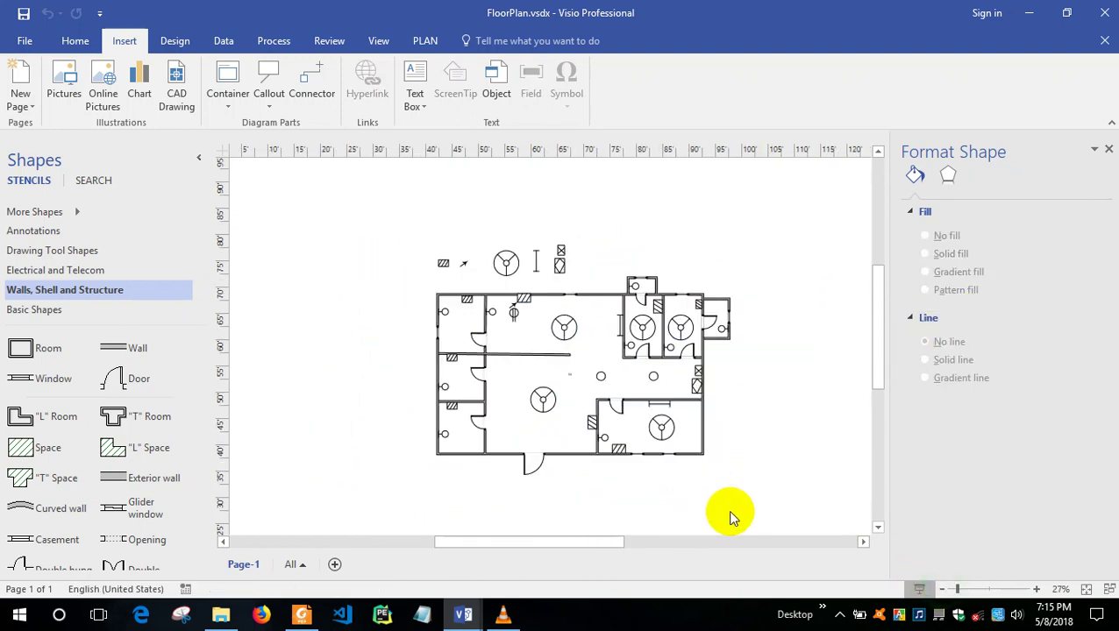
{"action": "mouse_move", "coordinate": [757, 509]}
{"action": "left_mouse_down"}
{"action": "mouse_move", "coordinate": [396, 249]}
{"action": "mouse_move", "coordinate": [377, 272]}
{"action": "mouse_move", "coordinate": [385, 232]}
{"action": "mouse_move", "coordinate": [374, 219]}
{"action": "left_mouse_up"}
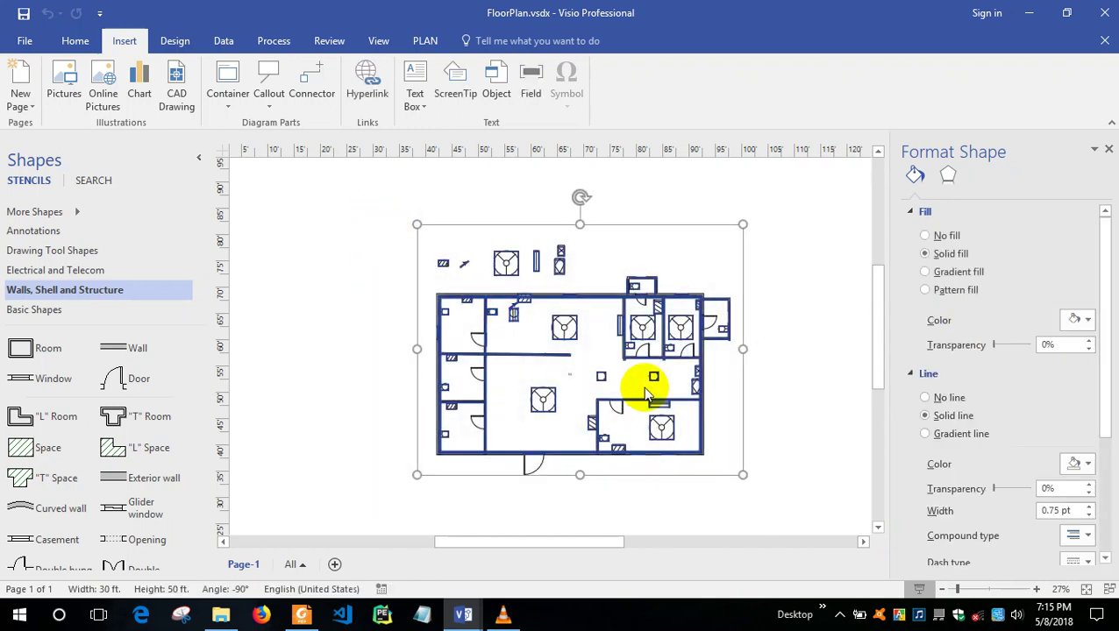
{"action": "left_click", "coordinate": [775, 449]}
Return to the blank Drawing28 and paste the copied floor plan onto its page.
{"action": "mouse_move", "coordinate": [463, 614]}
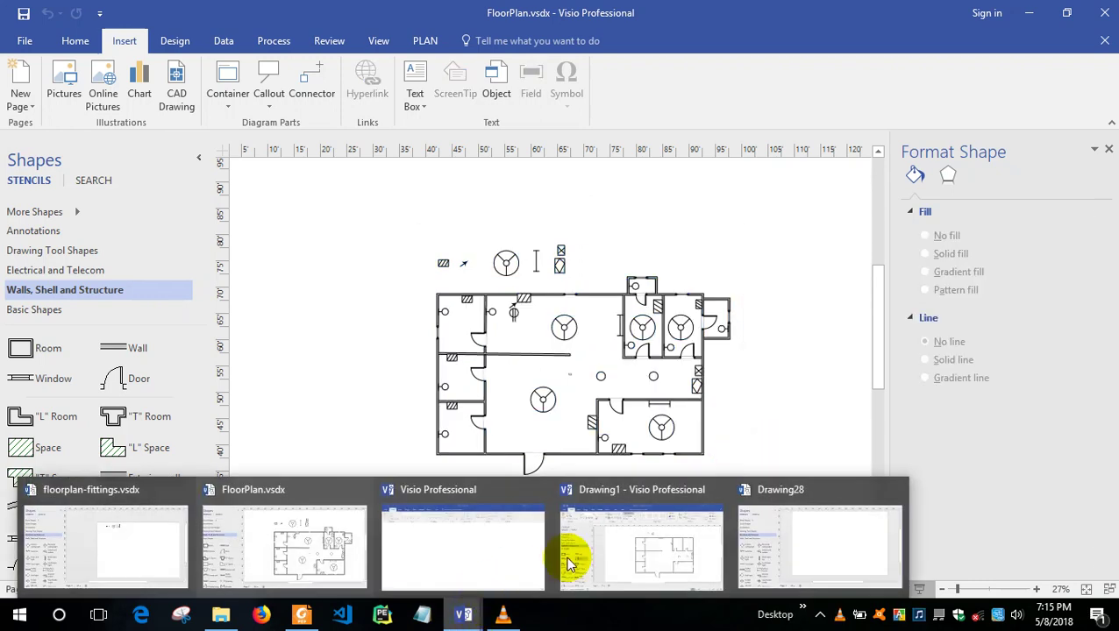
{"action": "left_click", "coordinate": [777, 539]}
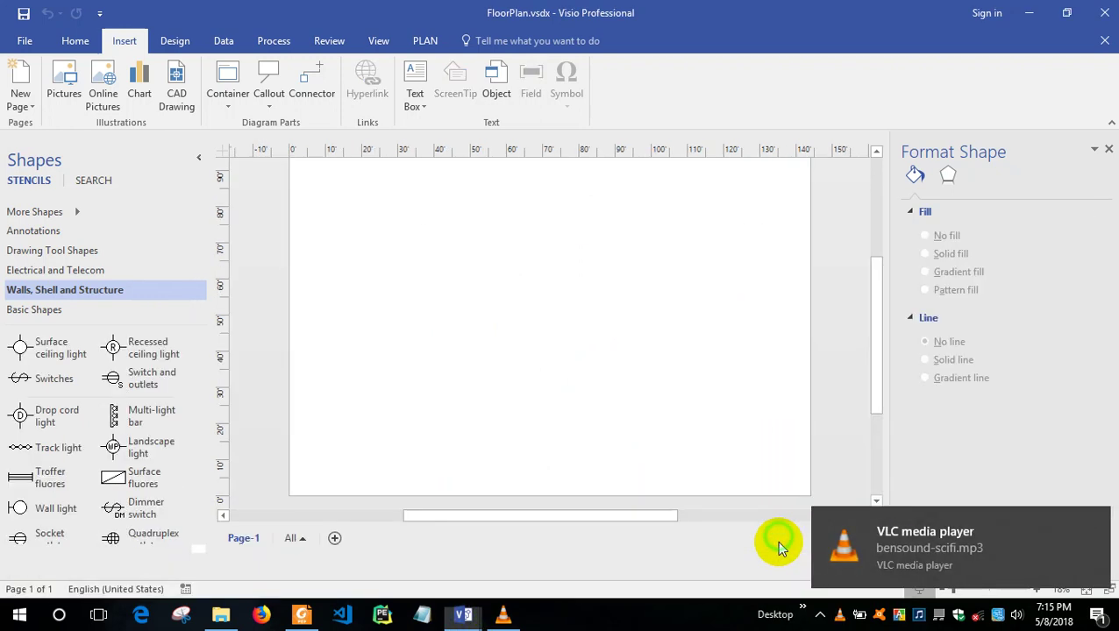
{"action": "left_click", "coordinate": [564, 332]}
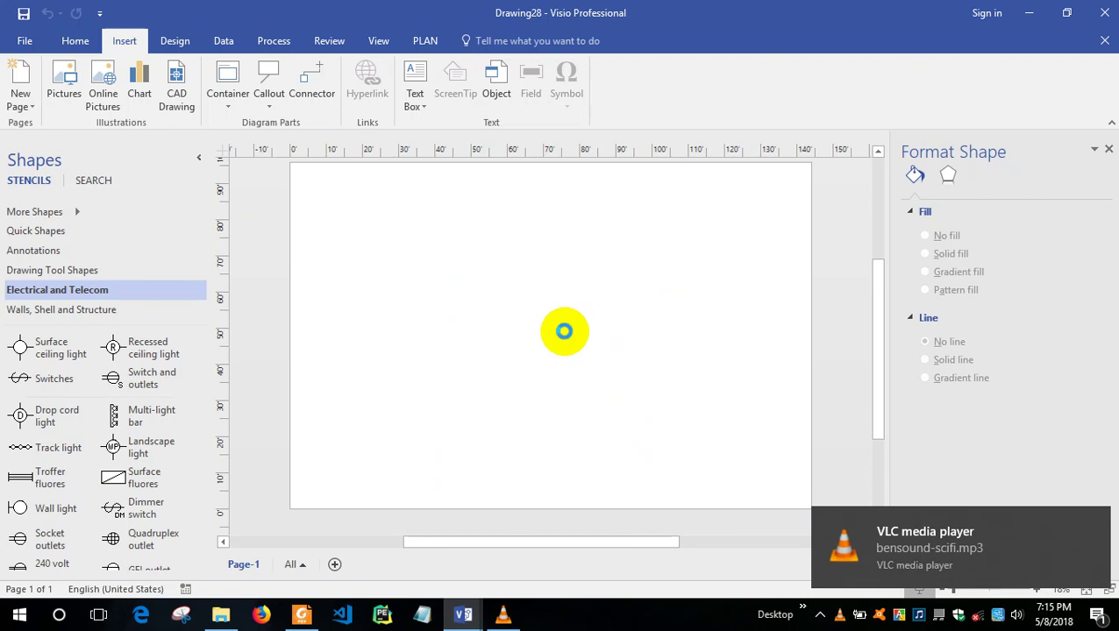
{"action": "left_click", "coordinate": [1106, 618]}
{"action": "left_click", "coordinate": [1106, 618]}
{"action": "key", "text": "ctrl+v"}
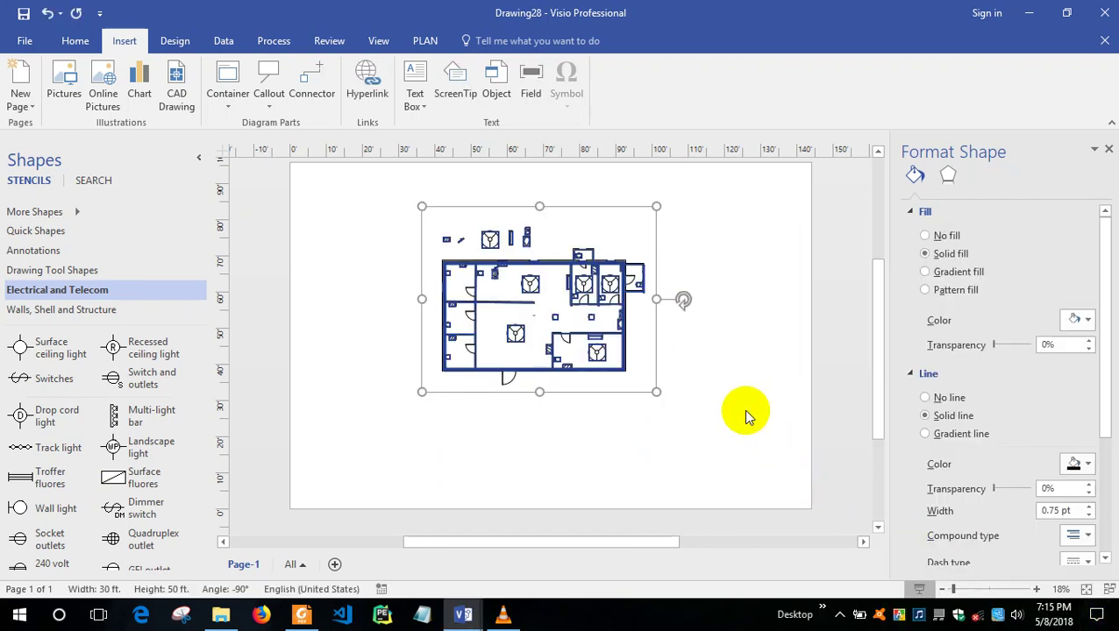
{"action": "left_click", "coordinate": [745, 413]}
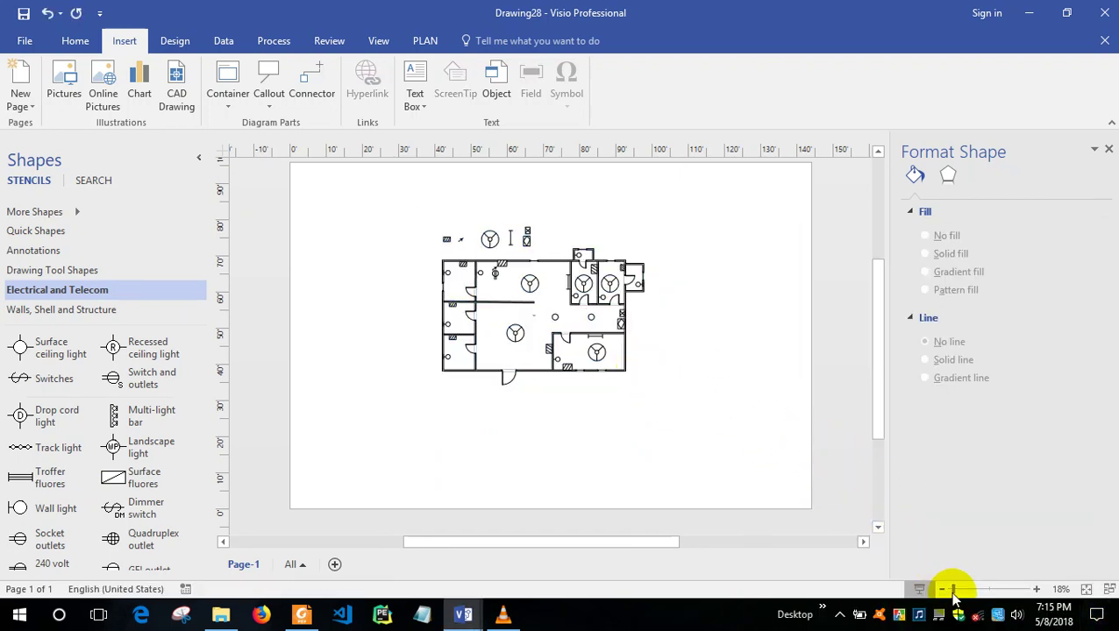
Place a Wire connecter from the Electrical and Telecom shapes beside the hatched board symbol on the main room's upper wall.
{"action": "left_click", "coordinate": [1036, 589]}
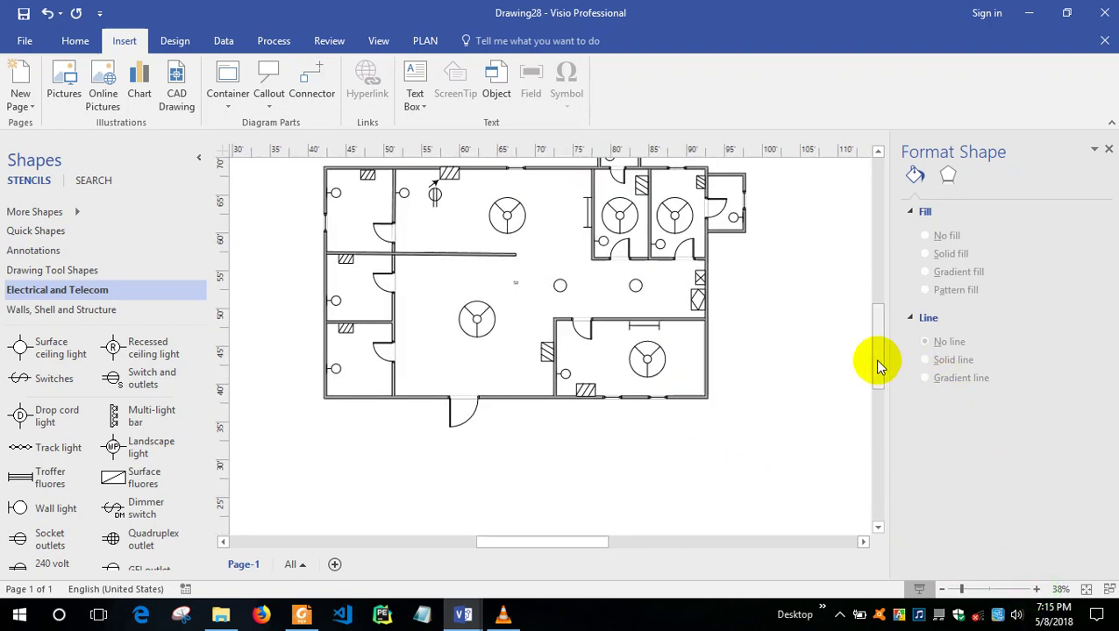
{"action": "left_click_drag", "start_coordinate": [879, 366], "coordinate": [874, 342]}
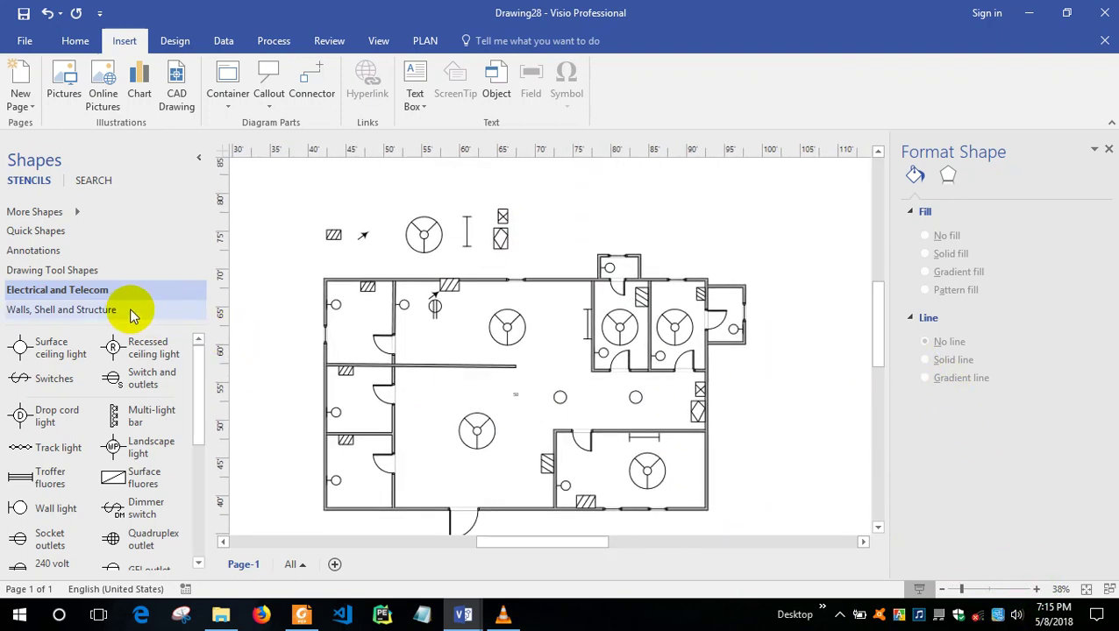
{"action": "left_click_drag", "start_coordinate": [197, 365], "coordinate": [194, 492]}
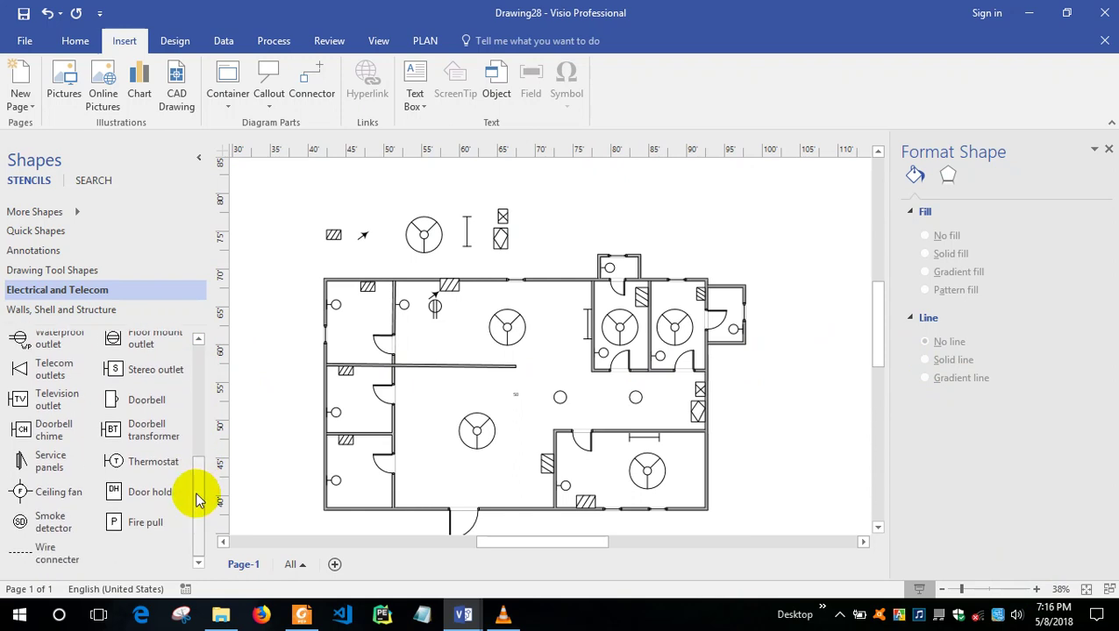
{"action": "left_click_drag", "start_coordinate": [68, 555], "coordinate": [526, 309]}
Make the wire a straight connector and attach its free end to the top of the upper main room's round fan symbol.
{"action": "right_click", "coordinate": [519, 293]}
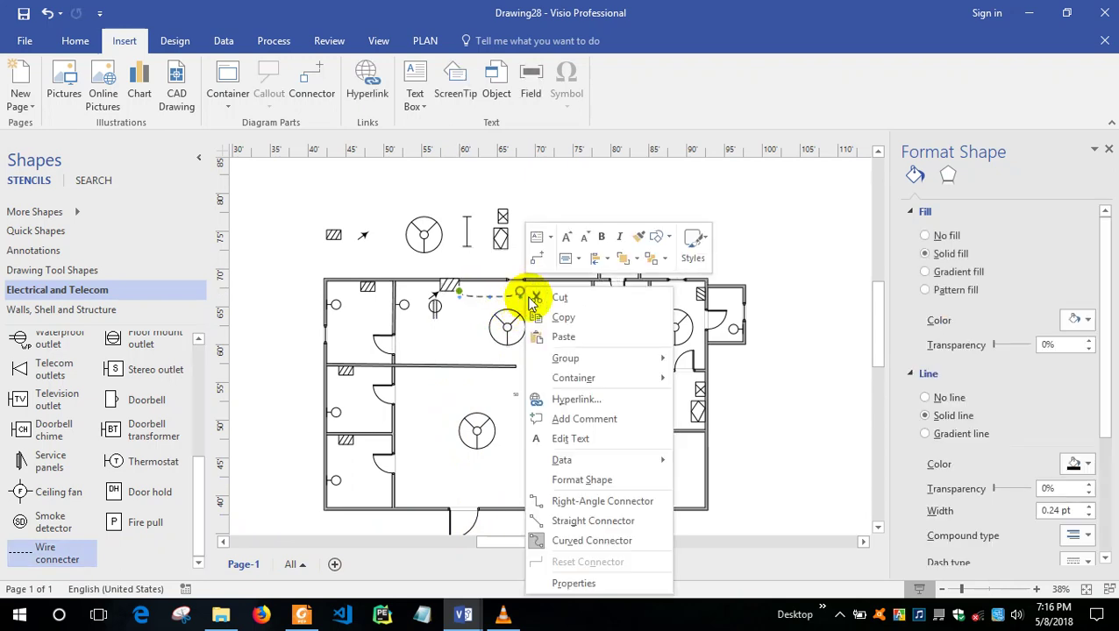
{"action": "left_click", "coordinate": [587, 515]}
{"action": "key", "text": "ctrl+z"}
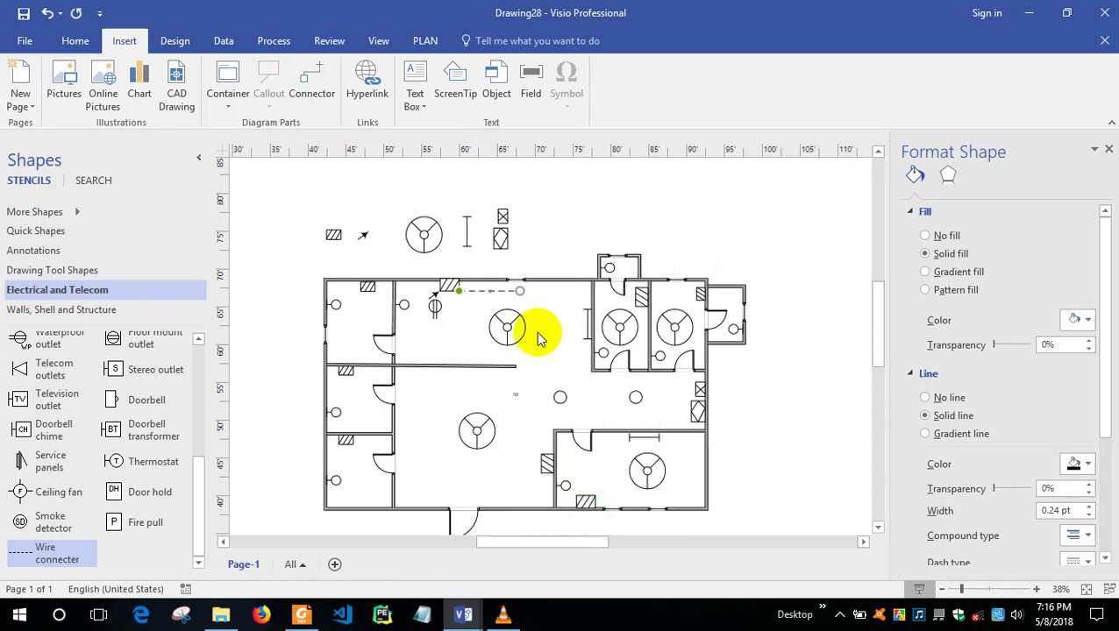
{"action": "left_click_drag", "start_coordinate": [519, 293], "coordinate": [508, 312]}
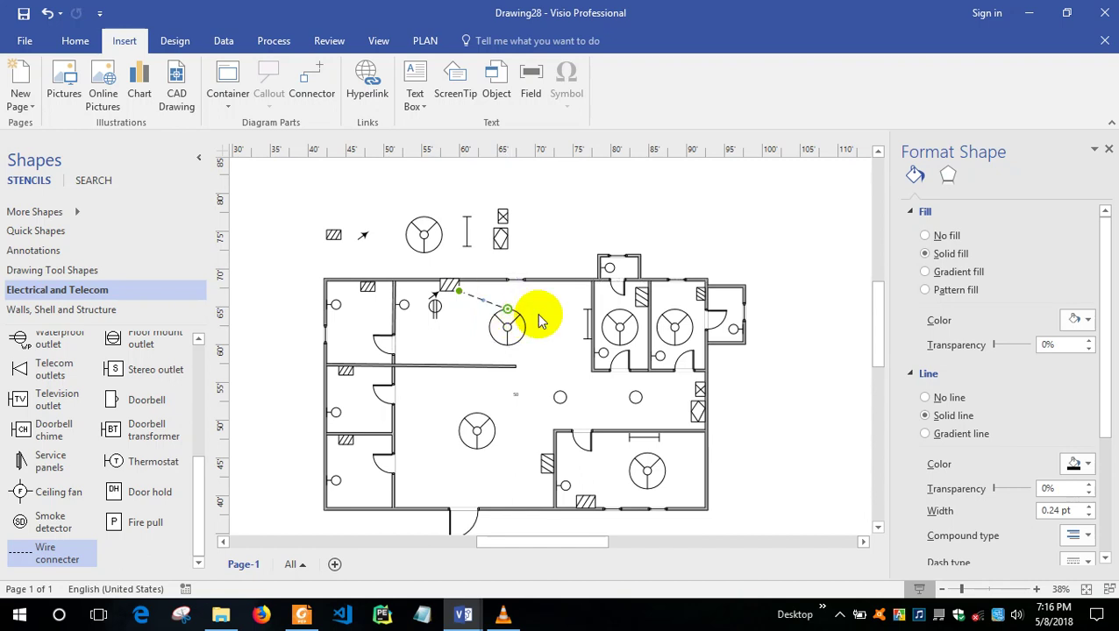
{"action": "left_click", "coordinate": [533, 317]}
Add an end arrowhead to the wire at the fan symbol and set its End Arrow size to Jumbo.
{"action": "left_click", "coordinate": [484, 307]}
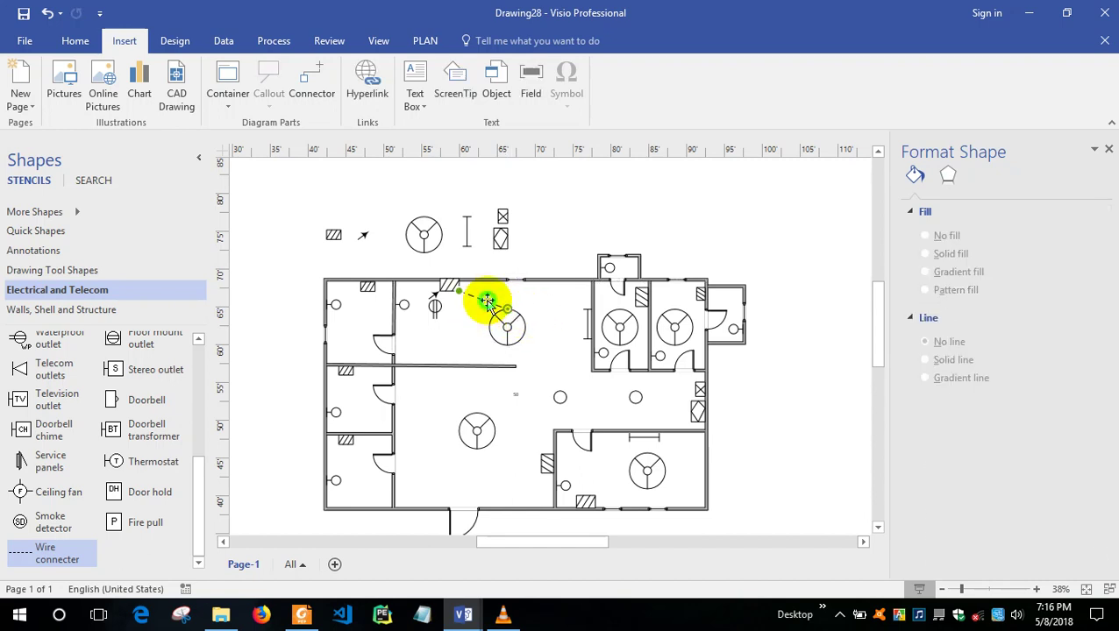
{"action": "right_click", "coordinate": [483, 304]}
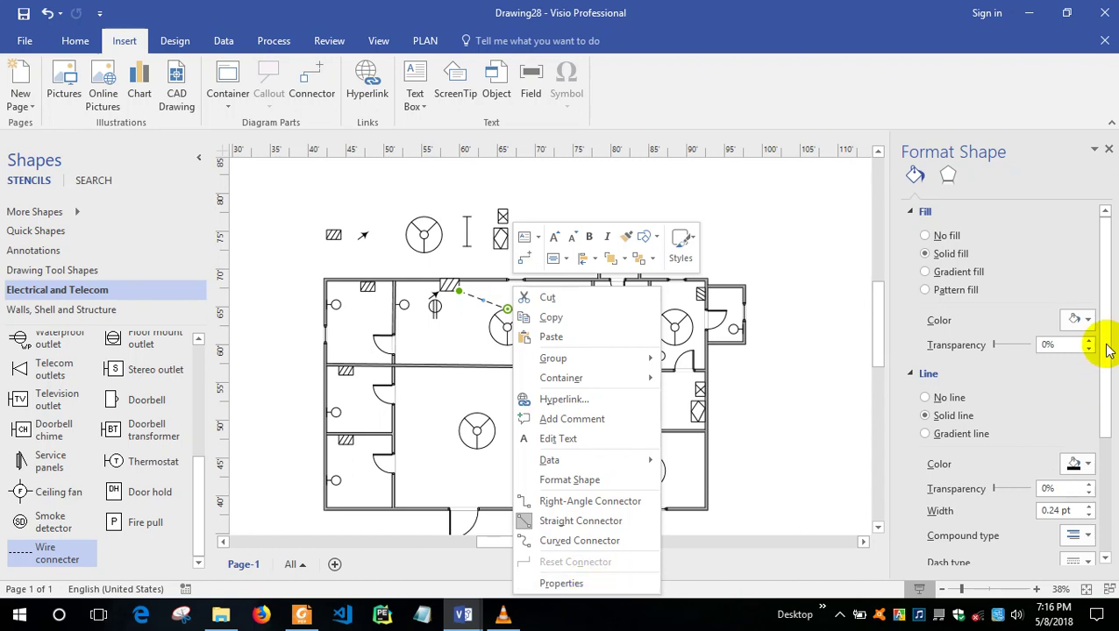
{"action": "left_click_drag", "start_coordinate": [1107, 345], "coordinate": [1091, 507]}
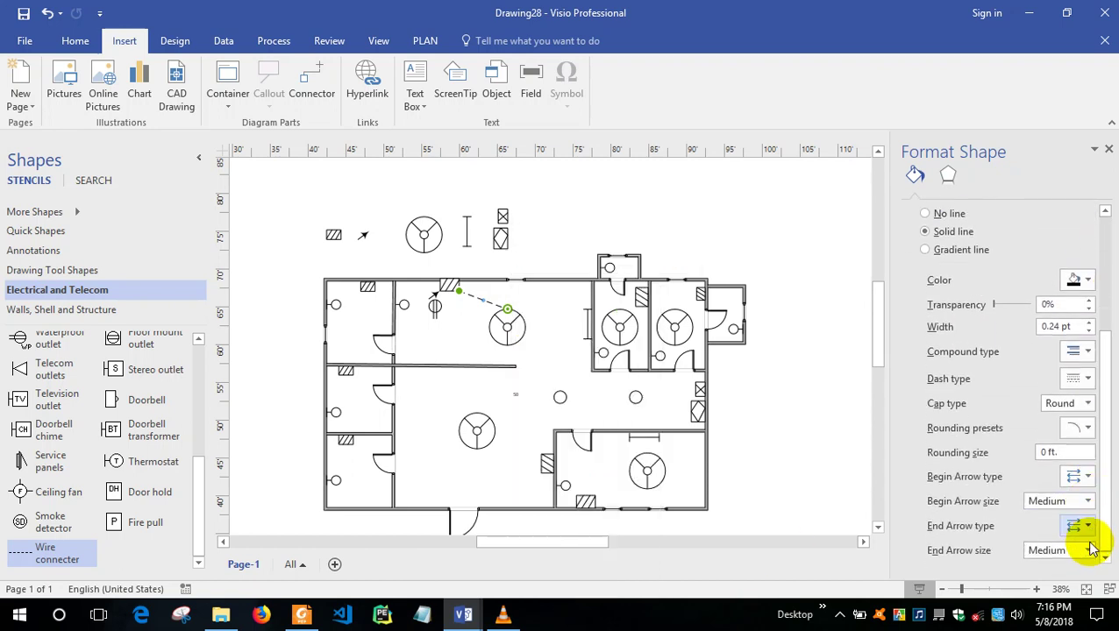
{"action": "left_click", "coordinate": [1089, 528]}
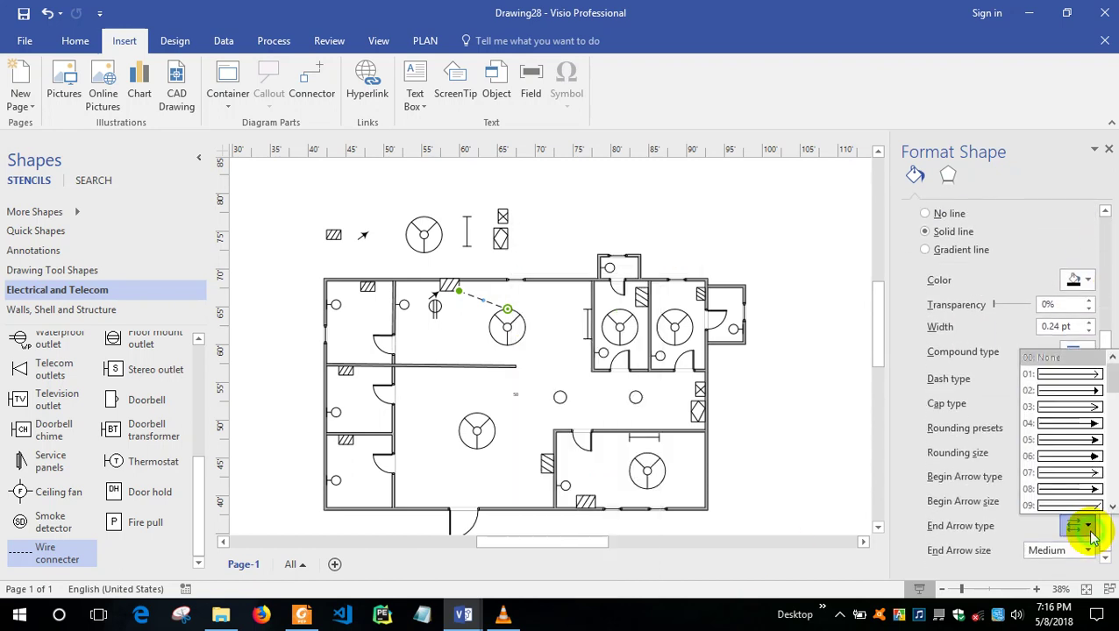
{"action": "left_click", "coordinate": [1089, 478]}
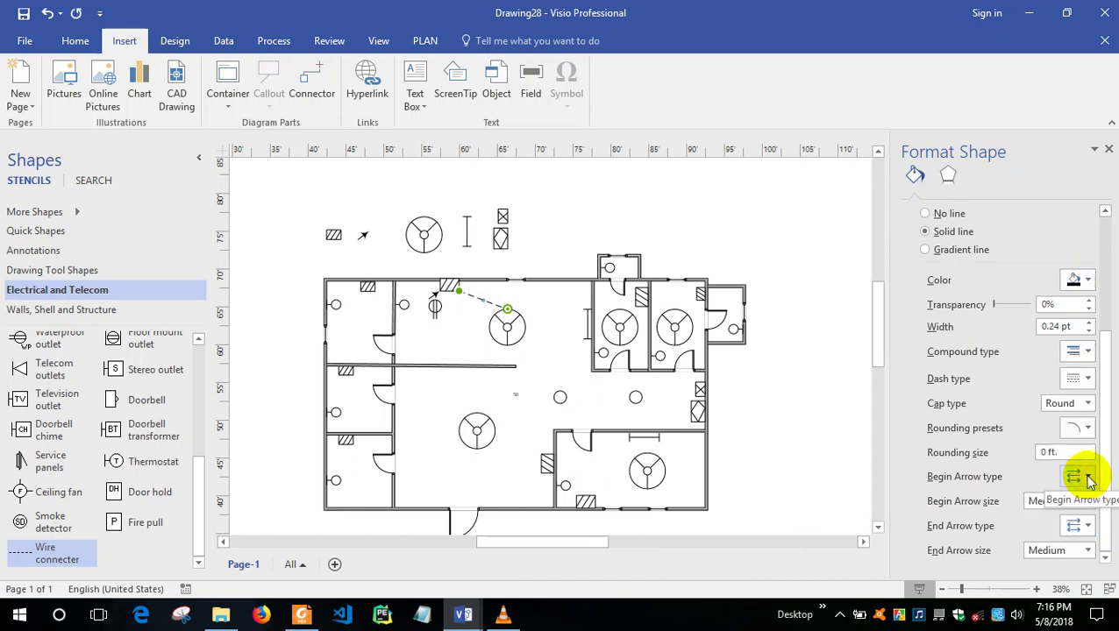
{"action": "left_click", "coordinate": [1079, 548]}
{"action": "left_click", "coordinate": [1075, 518]}
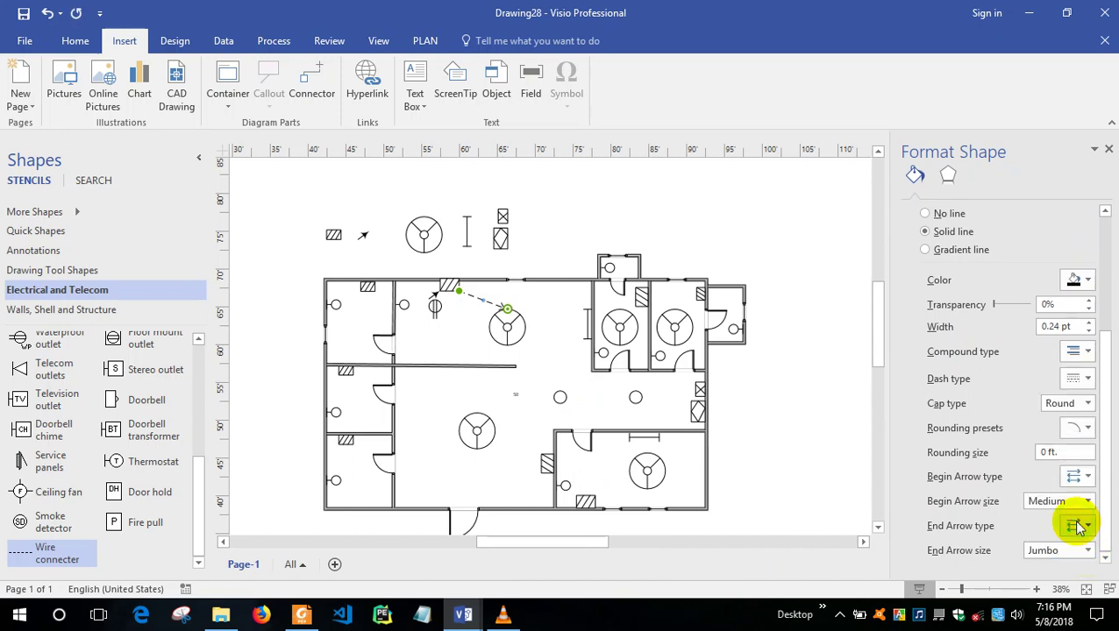
{"action": "left_click", "coordinate": [548, 312]}
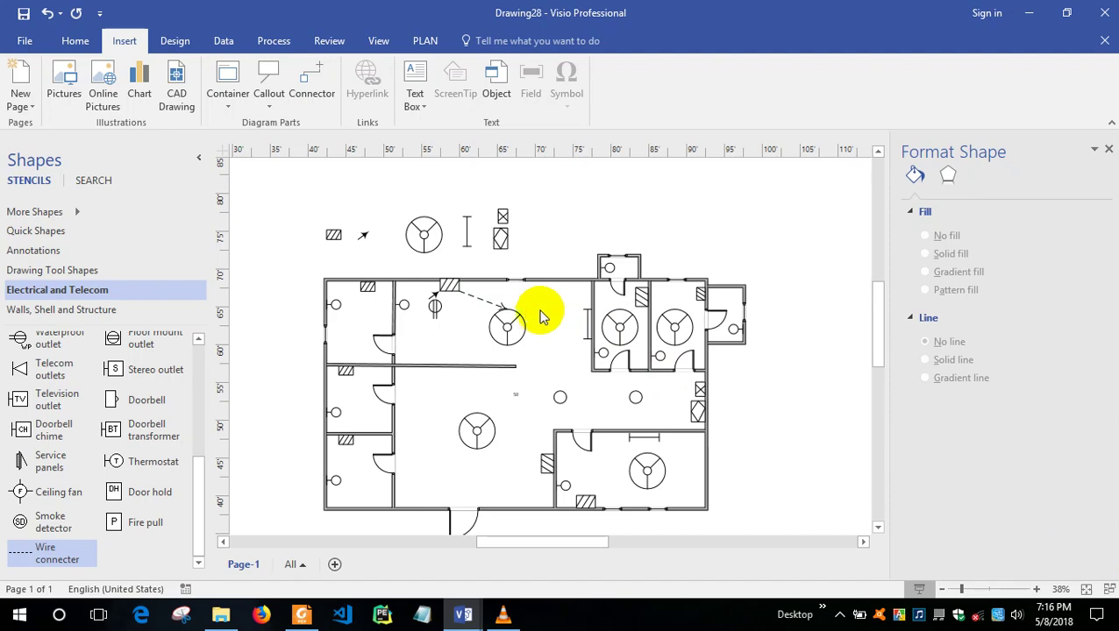
{"action": "left_click", "coordinate": [499, 305]}
{"action": "left_click", "coordinate": [559, 458]}
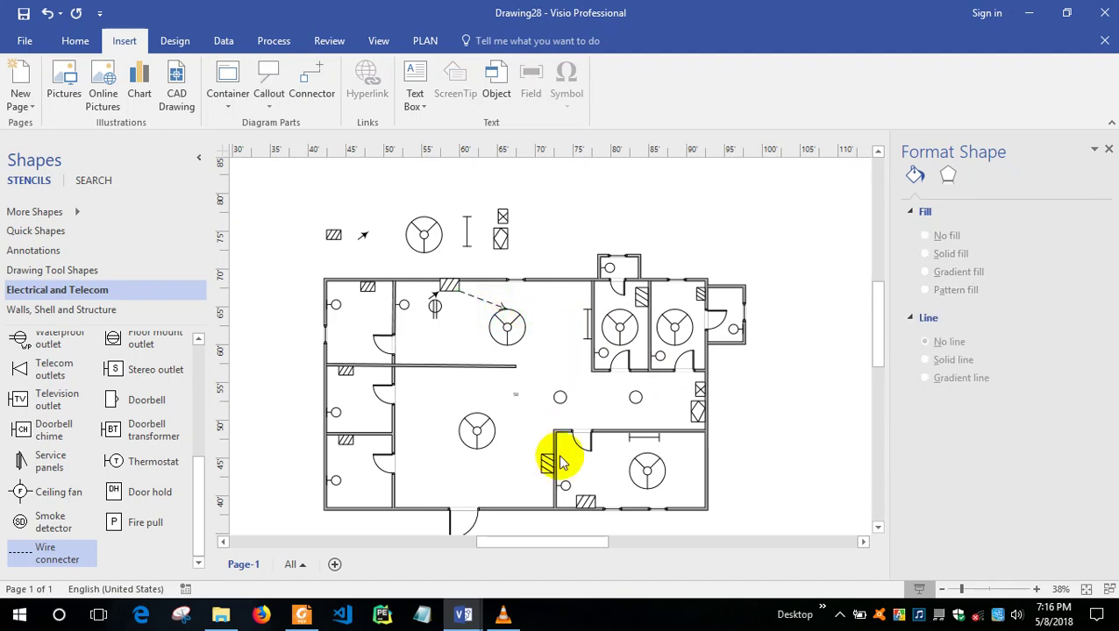
{"action": "left_click", "coordinate": [544, 318]}
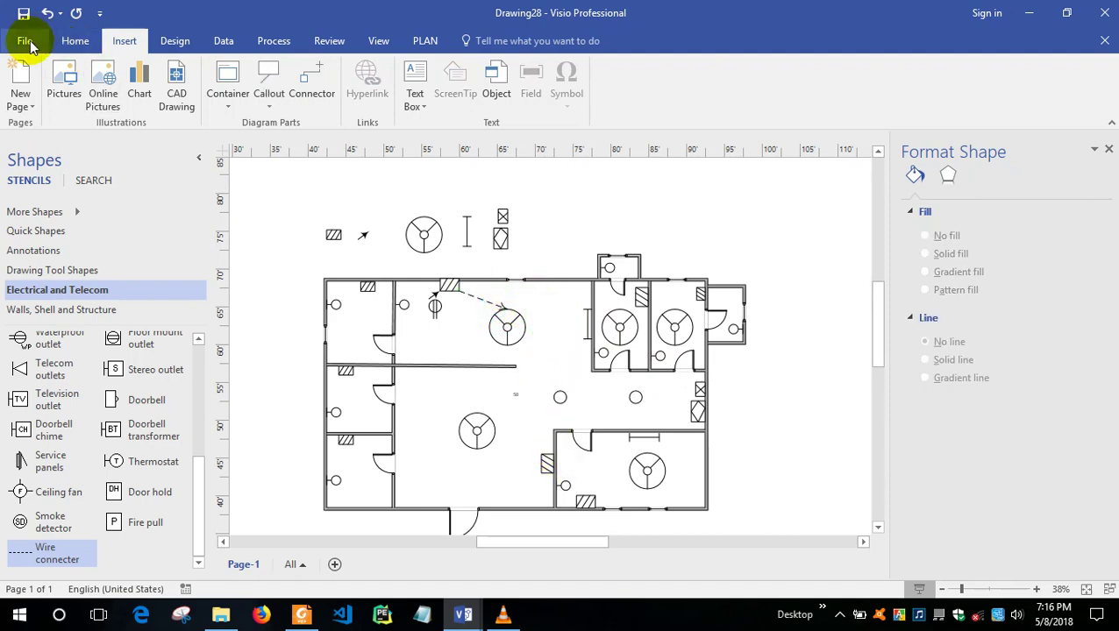
Save Drawing28 to the Desktop as conduit-layout.dwg in the AutoCAD Drawing (*.dwg) format.
{"action": "left_click", "coordinate": [29, 45]}
{"action": "left_click", "coordinate": [71, 204]}
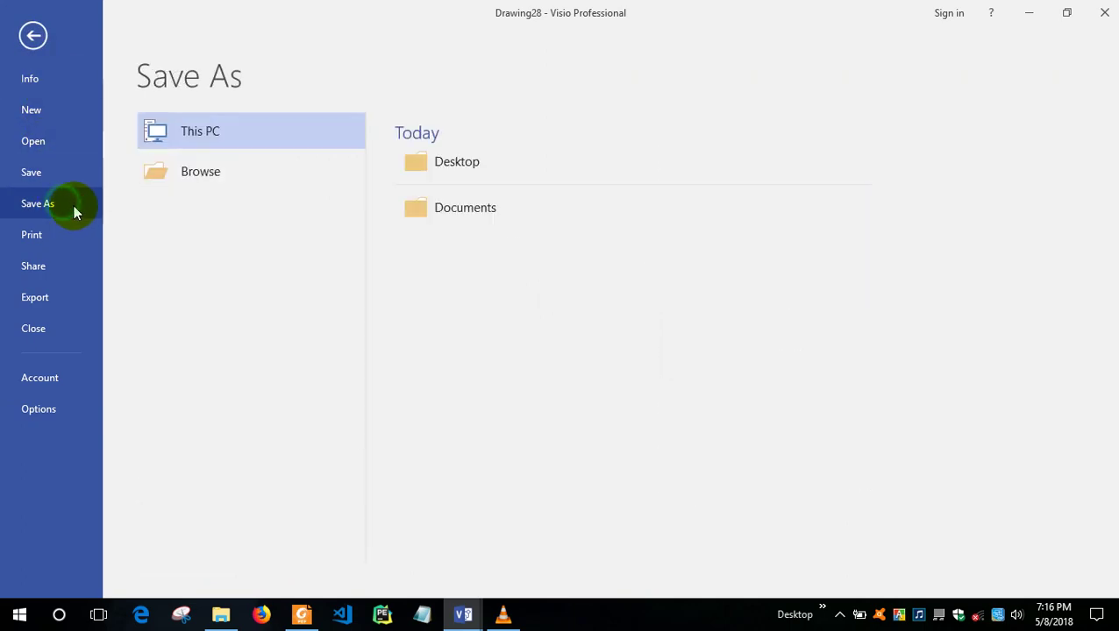
{"action": "left_click", "coordinate": [216, 172]}
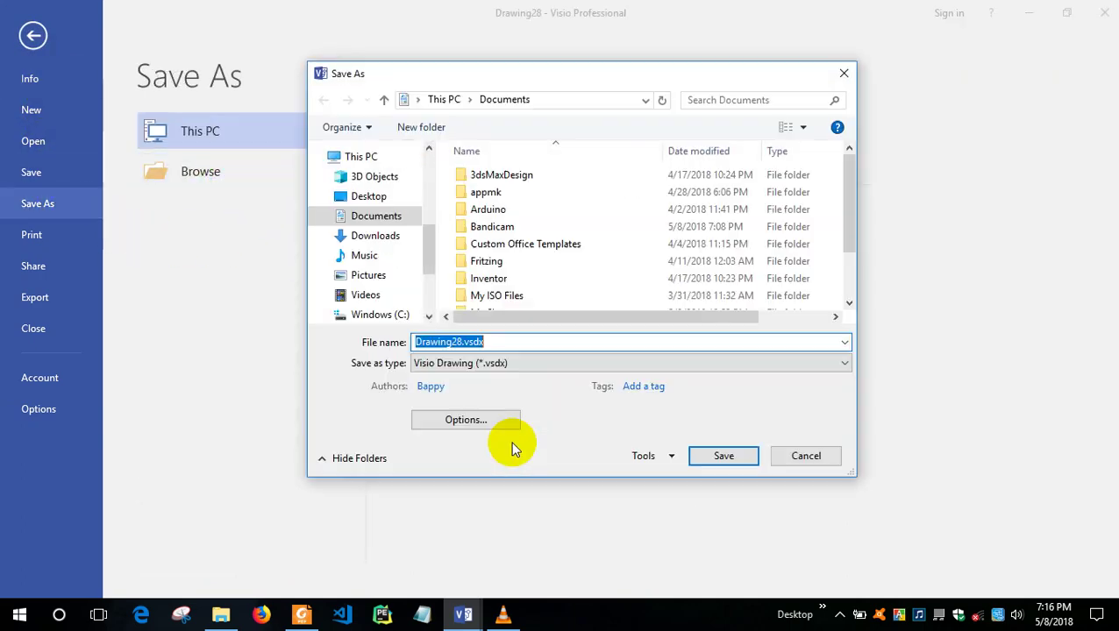
{"action": "left_click", "coordinate": [524, 363]}
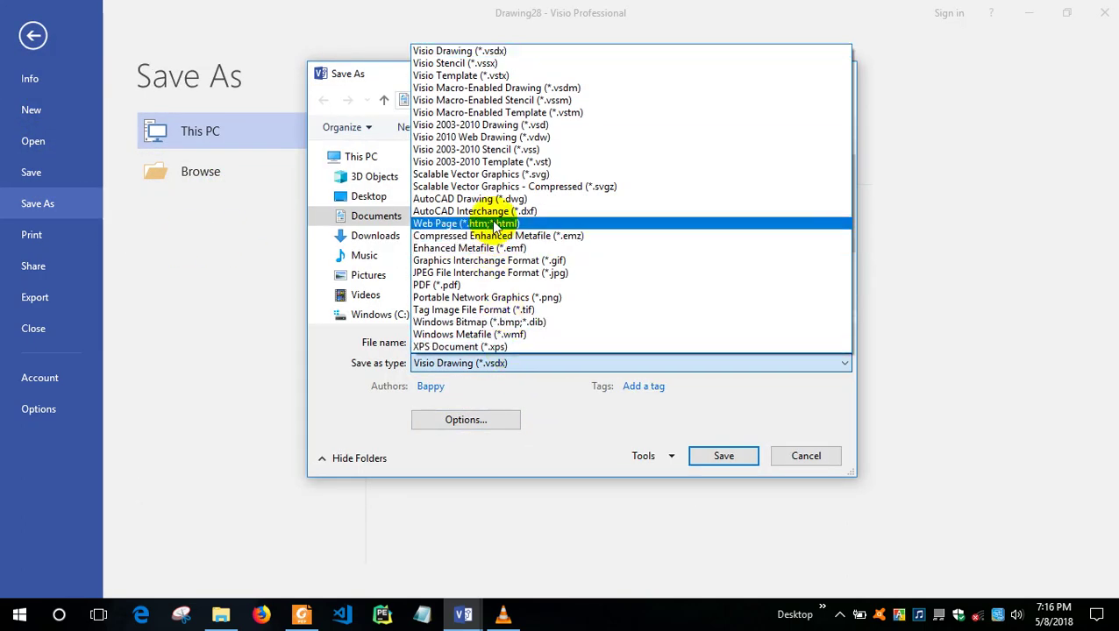
{"action": "left_click", "coordinate": [612, 206]}
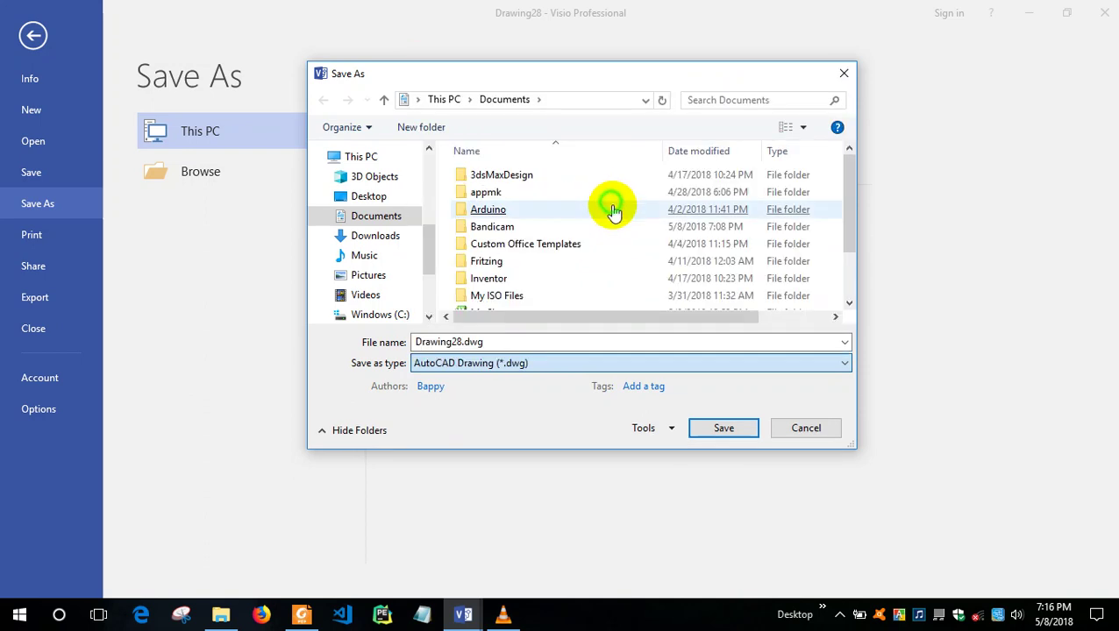
{"action": "double_click", "coordinate": [439, 342]}
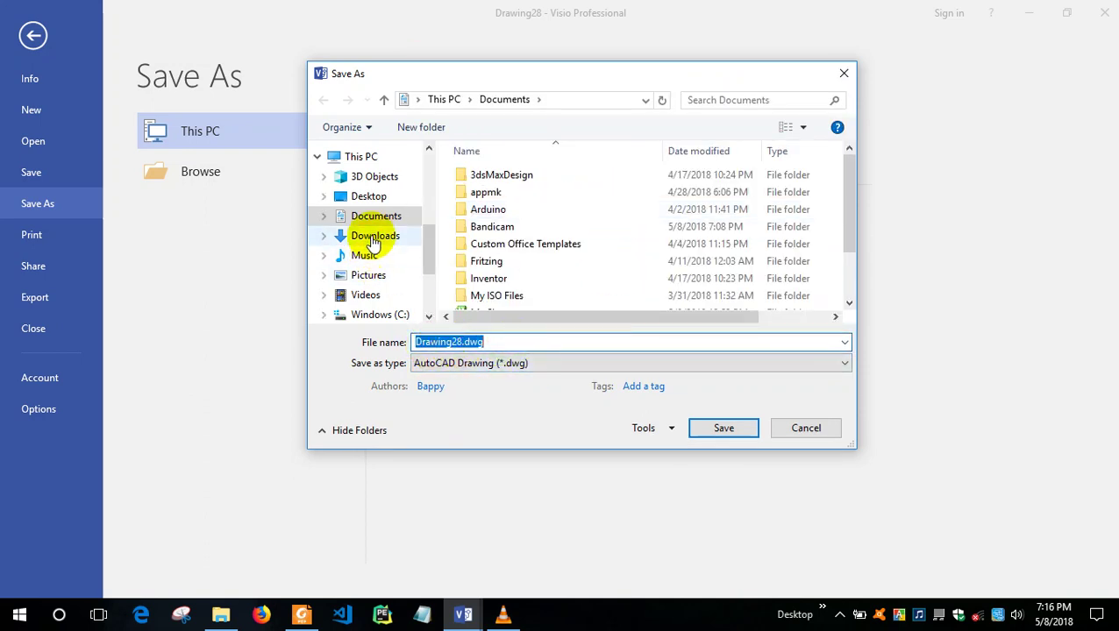
{"action": "left_click", "coordinate": [368, 196]}
{"action": "left_click", "coordinate": [460, 342]}
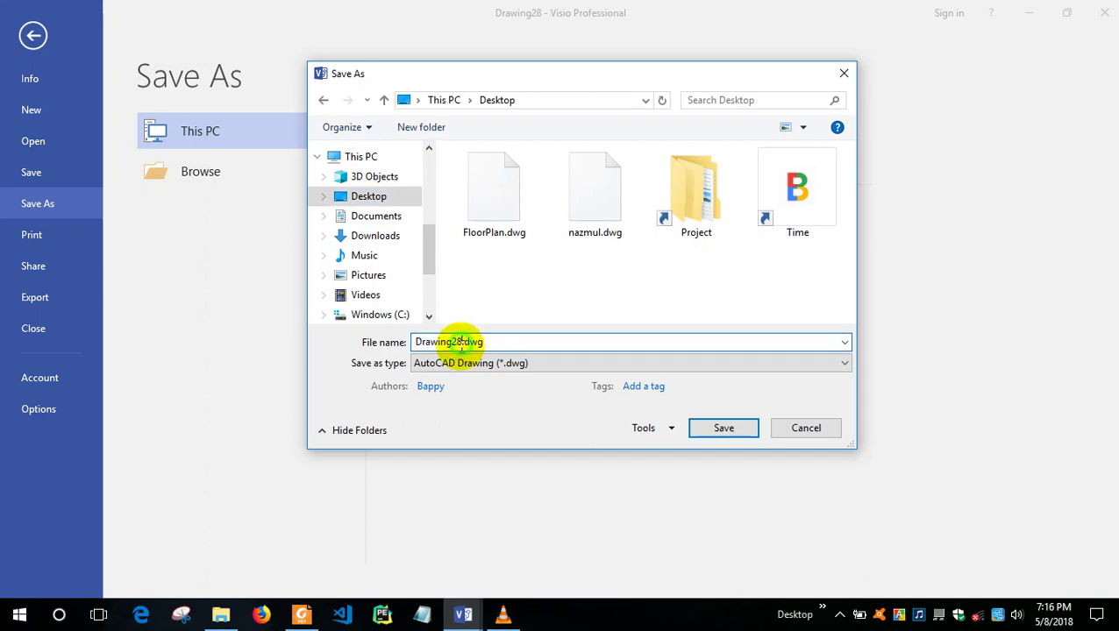
{"action": "left_click_drag", "start_coordinate": [457, 342], "coordinate": [382, 346]}
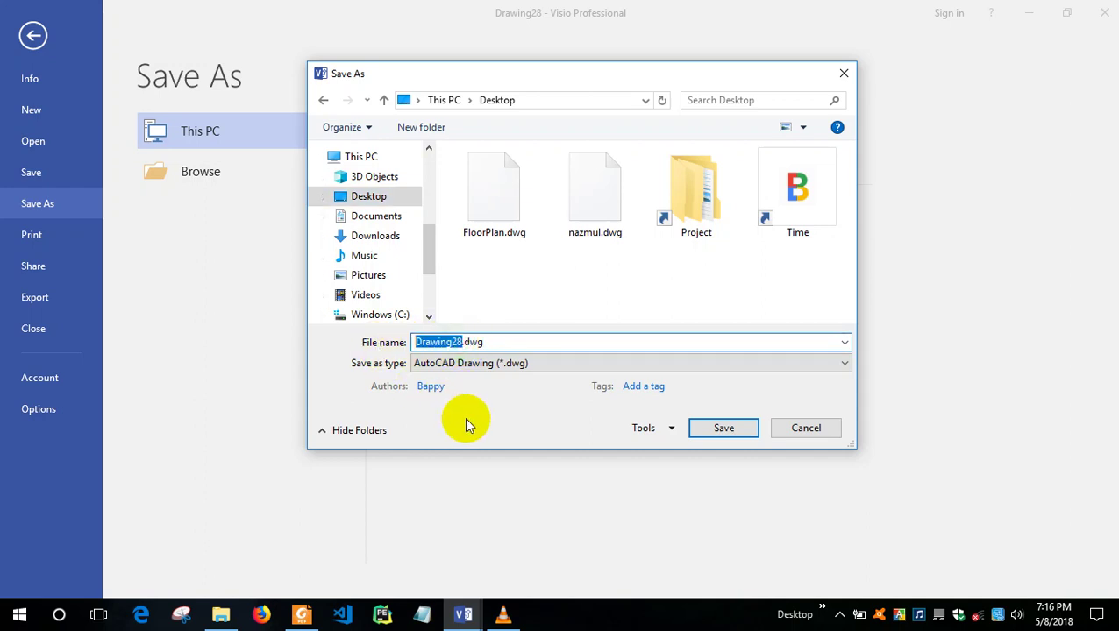
{"action": "type", "text": "conduit-layout"}
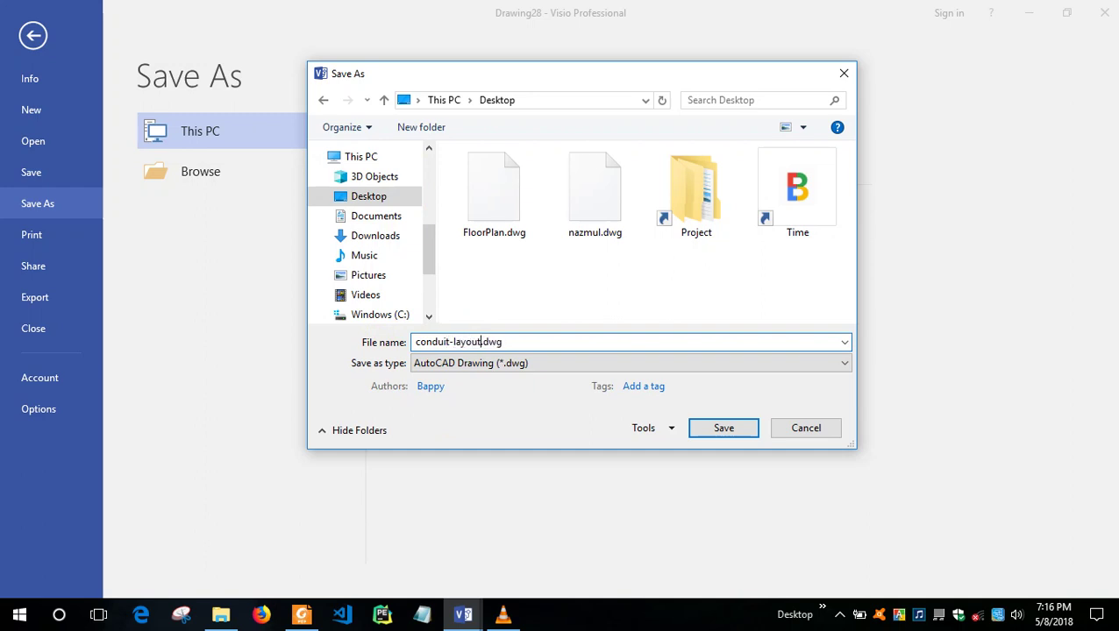
{"action": "left_click", "coordinate": [724, 429]}
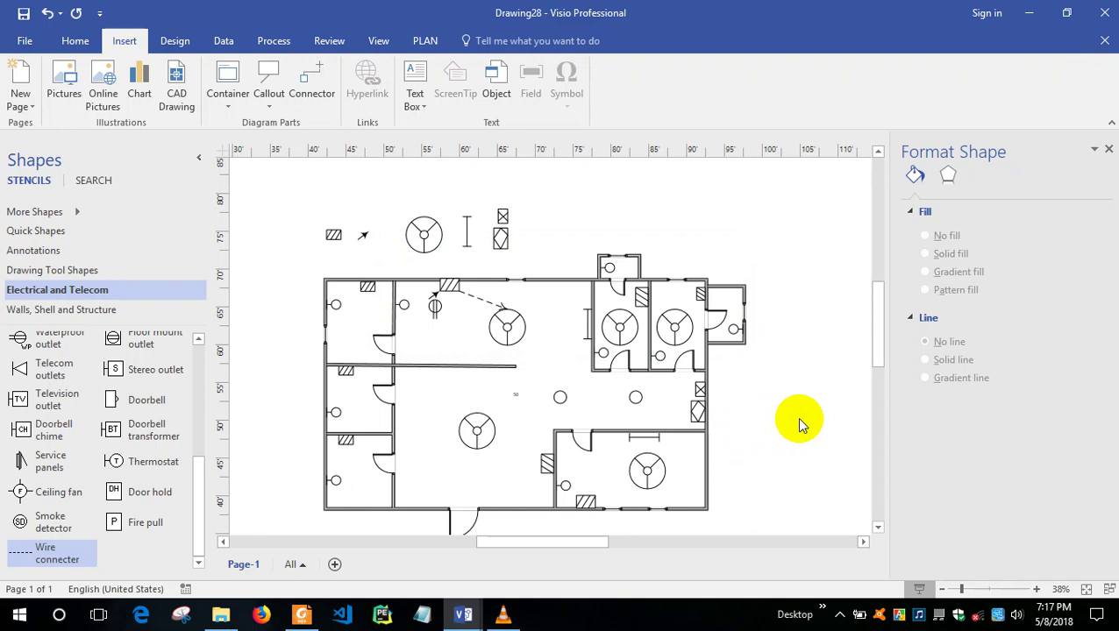
Close Drawing28, FloorPlan and Drawing1 without saving changes, and decline keeping the copied drawing data on the clipboard.
{"action": "left_click", "coordinate": [1105, 11]}
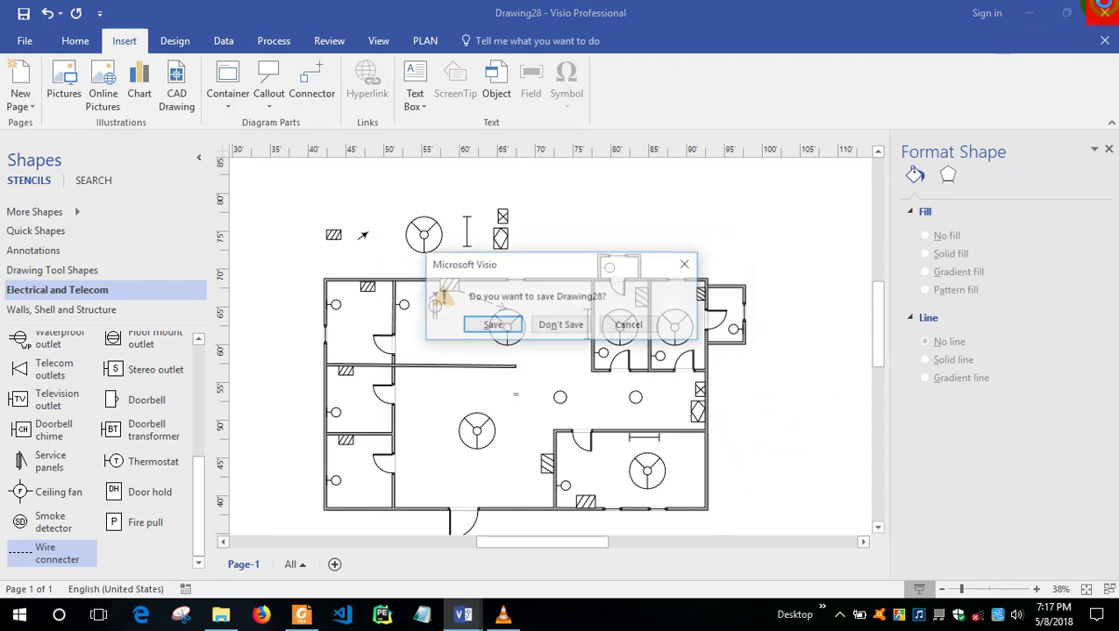
{"action": "left_click", "coordinate": [576, 326]}
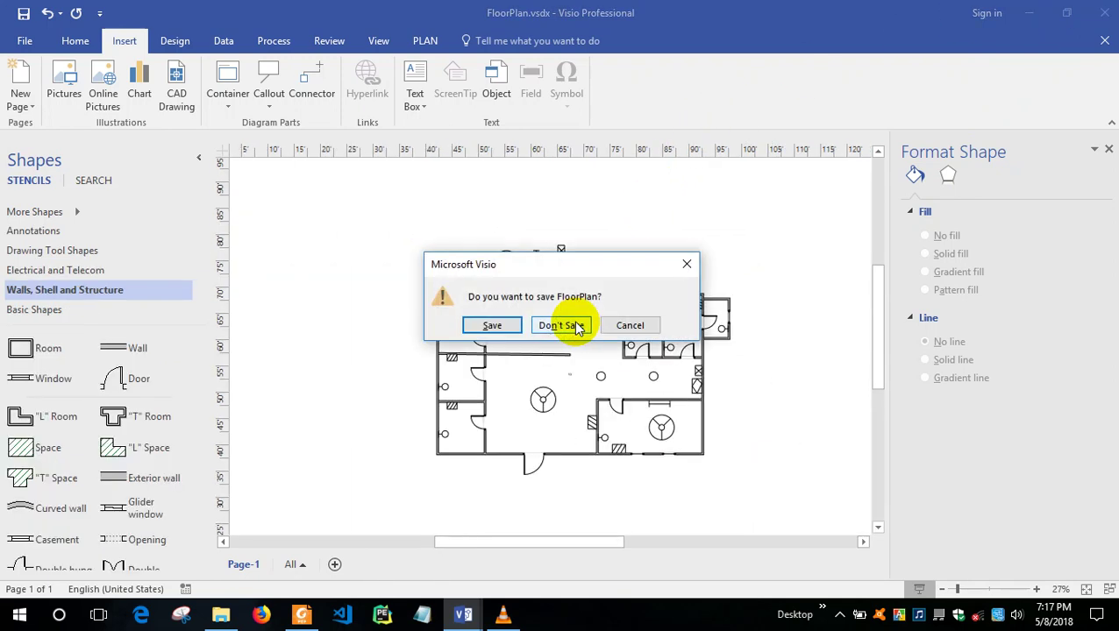
{"action": "left_click", "coordinate": [577, 327]}
{"action": "left_click", "coordinate": [575, 324]}
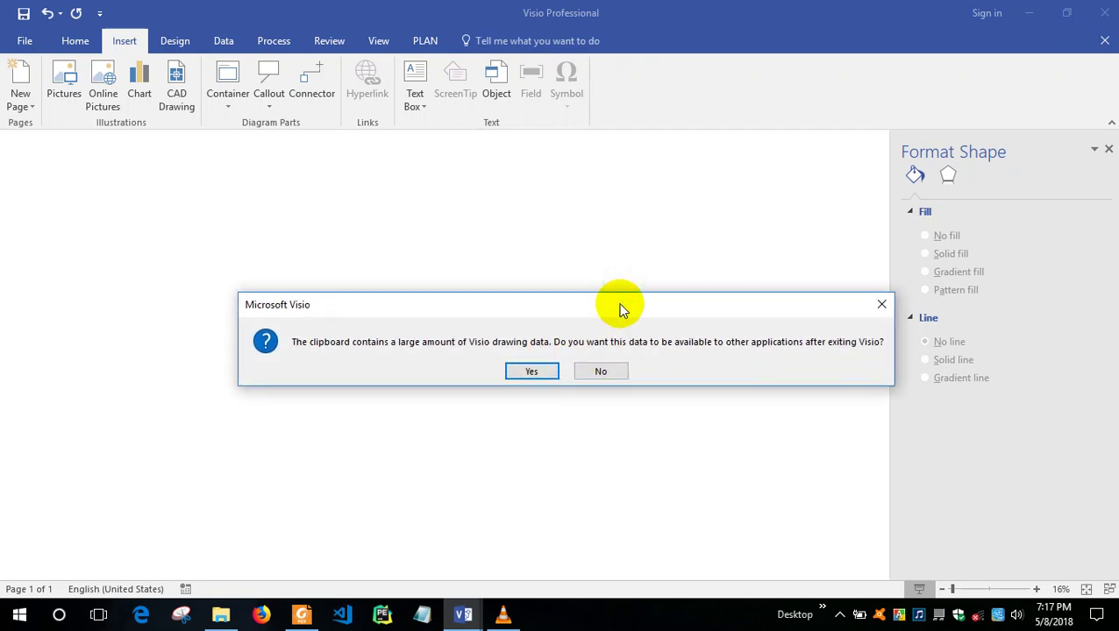
{"action": "left_click", "coordinate": [600, 371]}
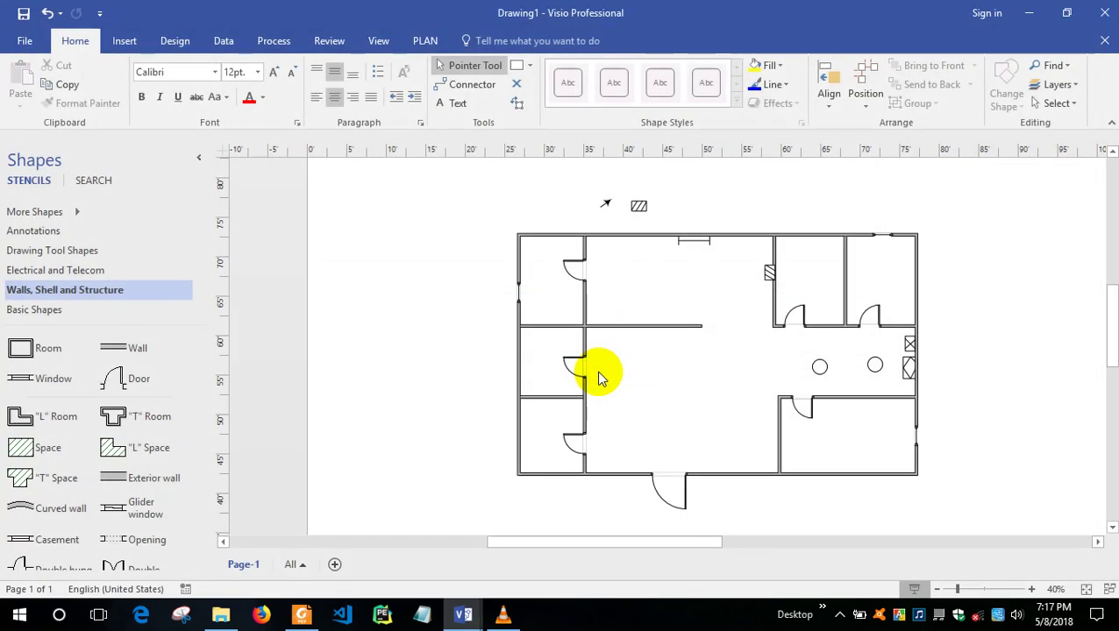
{"action": "left_click", "coordinate": [1104, 10]}
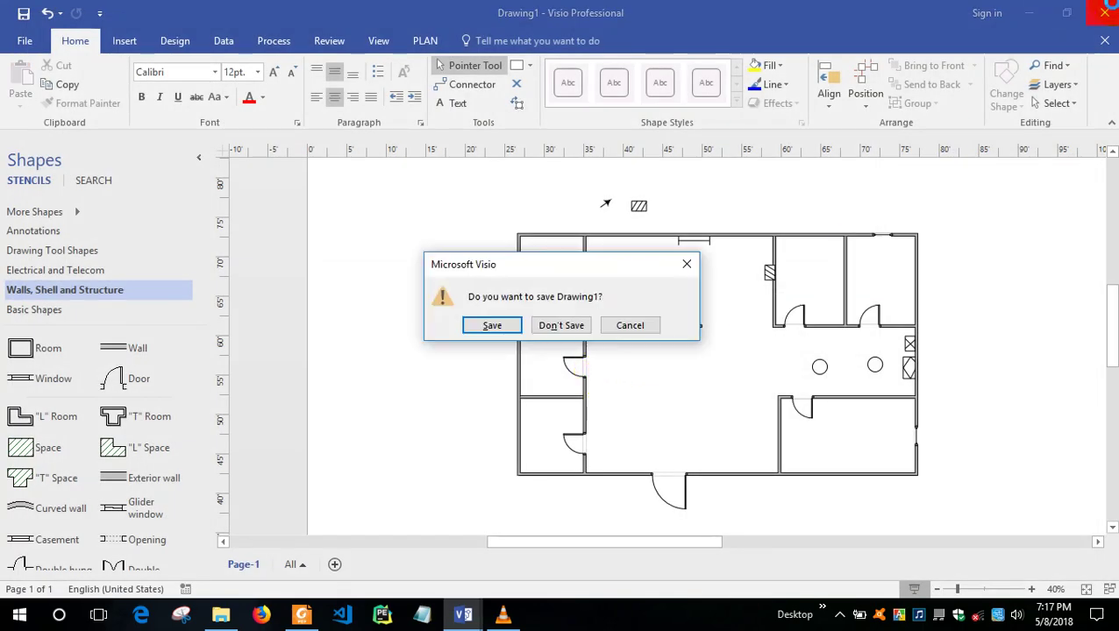
{"action": "left_click", "coordinate": [584, 327]}
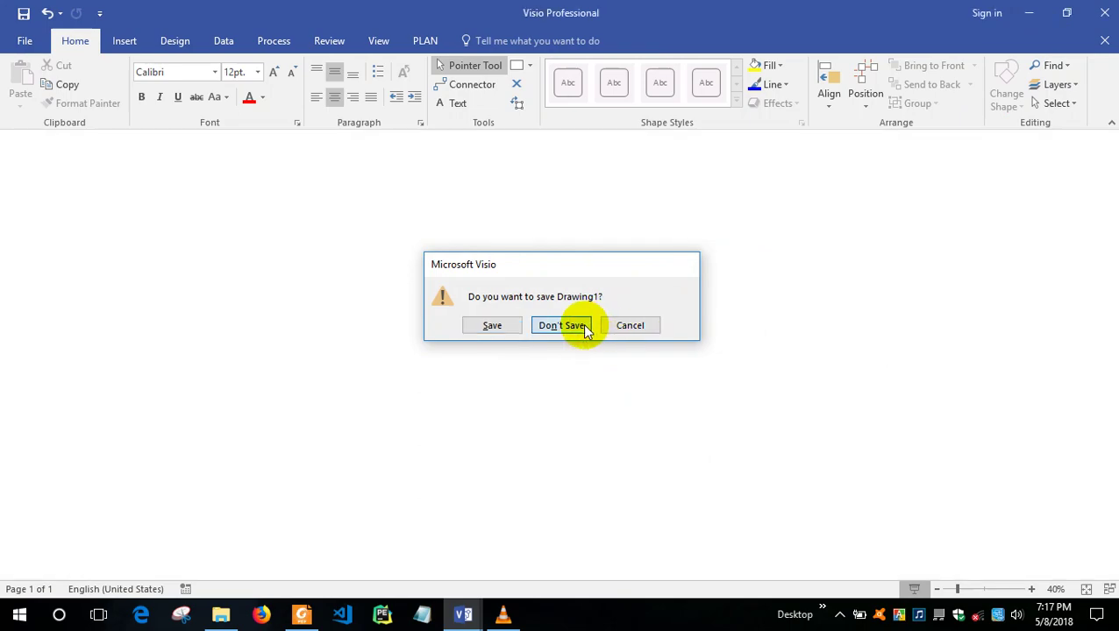
{"action": "right_click", "coordinate": [427, 110]}
{"action": "right_click", "coordinate": [479, 161]}
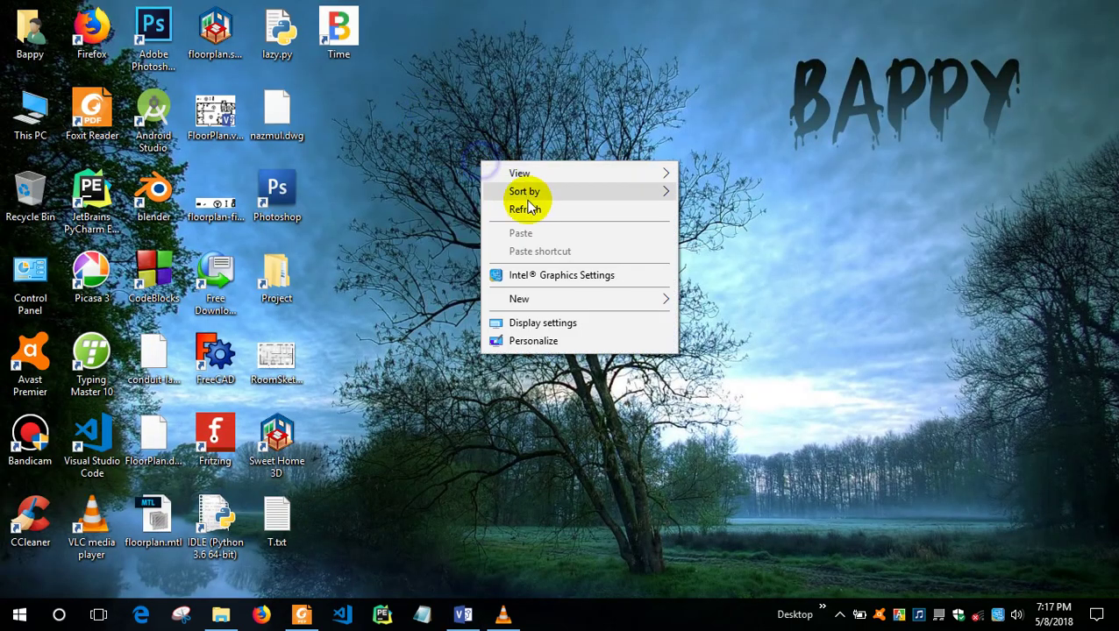
{"action": "left_click", "coordinate": [530, 205]}
{"action": "left_click", "coordinate": [461, 621]}
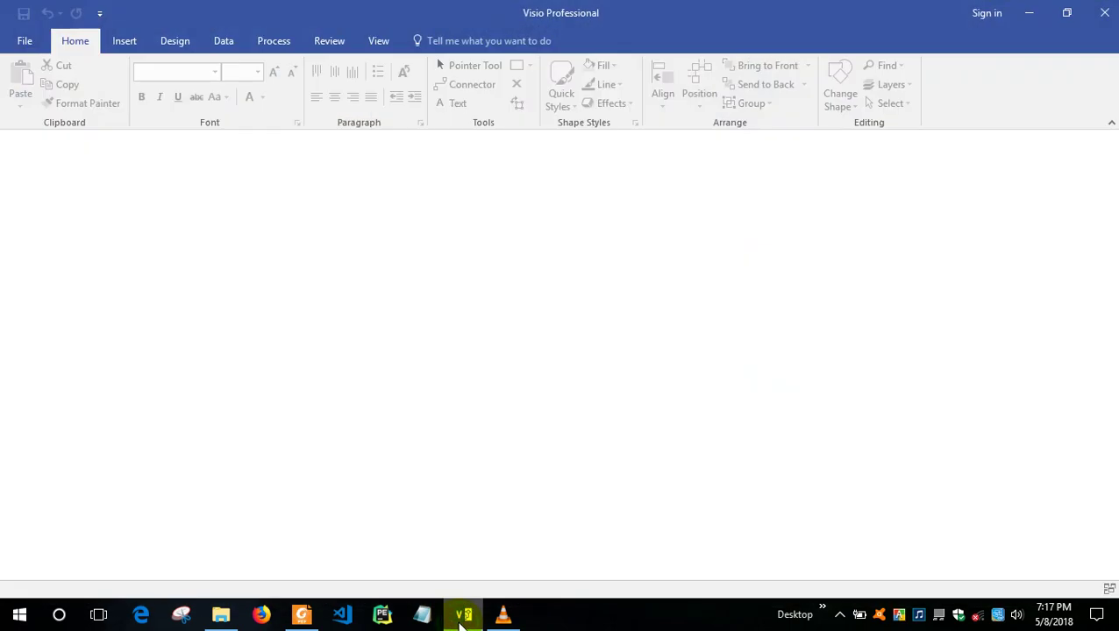
{"action": "left_click", "coordinate": [1019, 11]}
{"action": "right_click", "coordinate": [632, 62]}
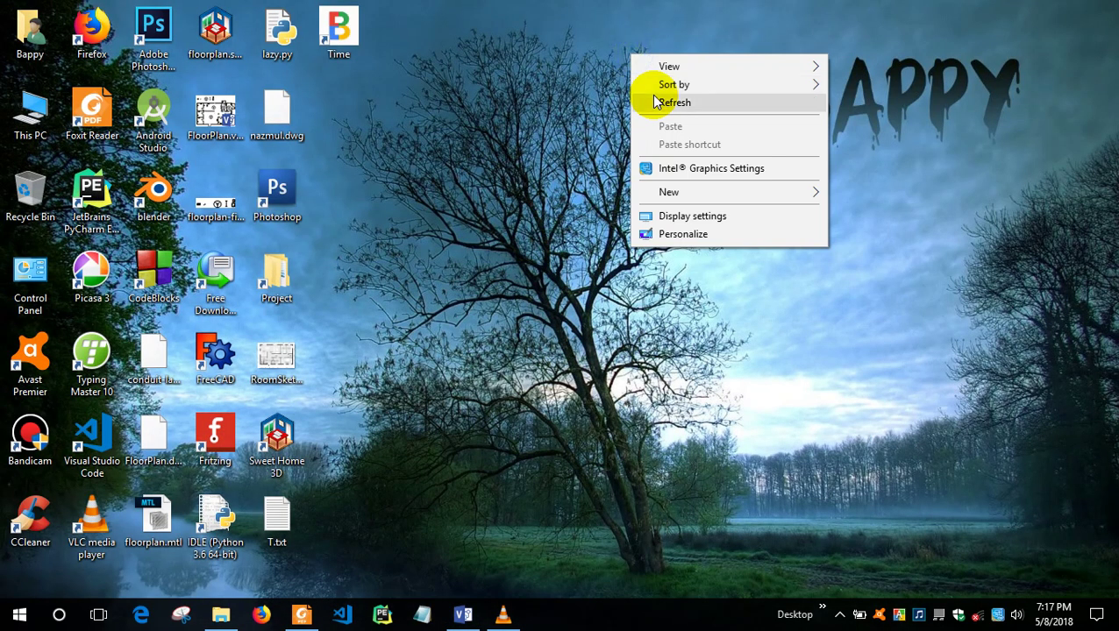